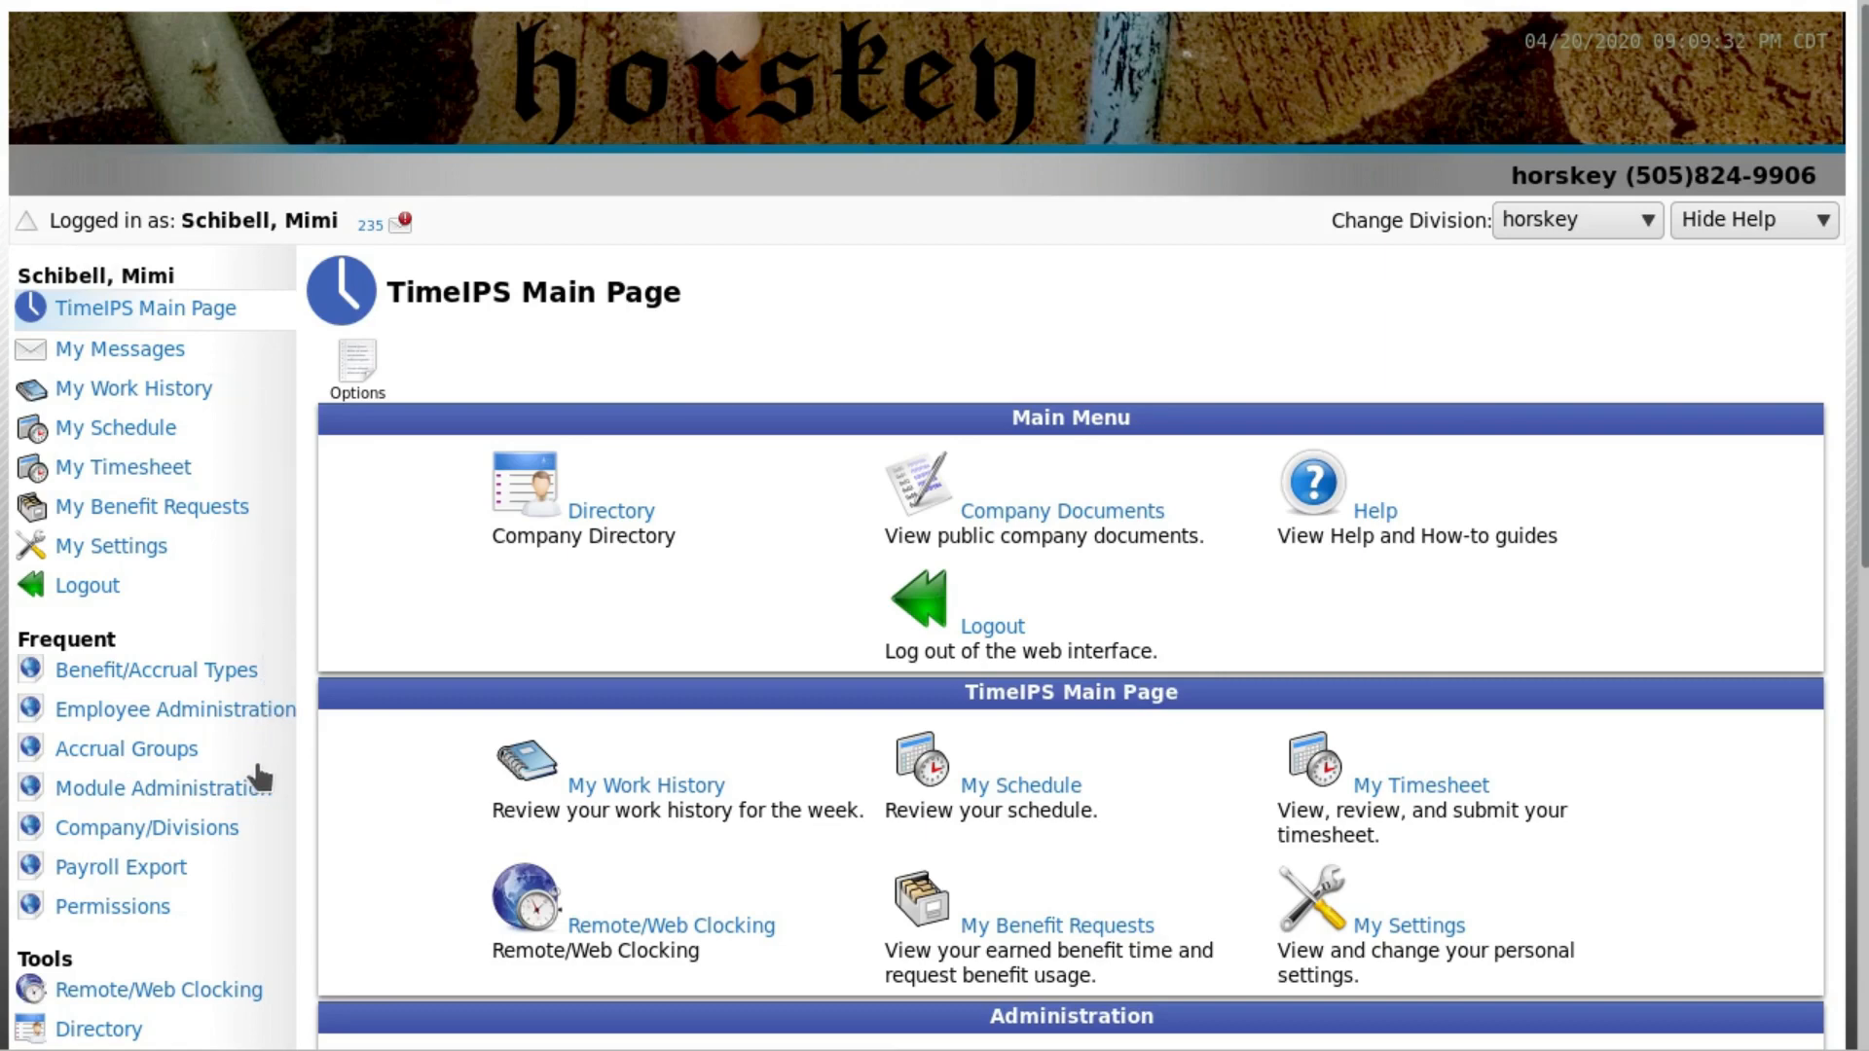
Step: Open the ongoing 9.25/hour employment/pay history entry of the first employee listed in Employee Administration
scroll(256, 769, "down", 5)
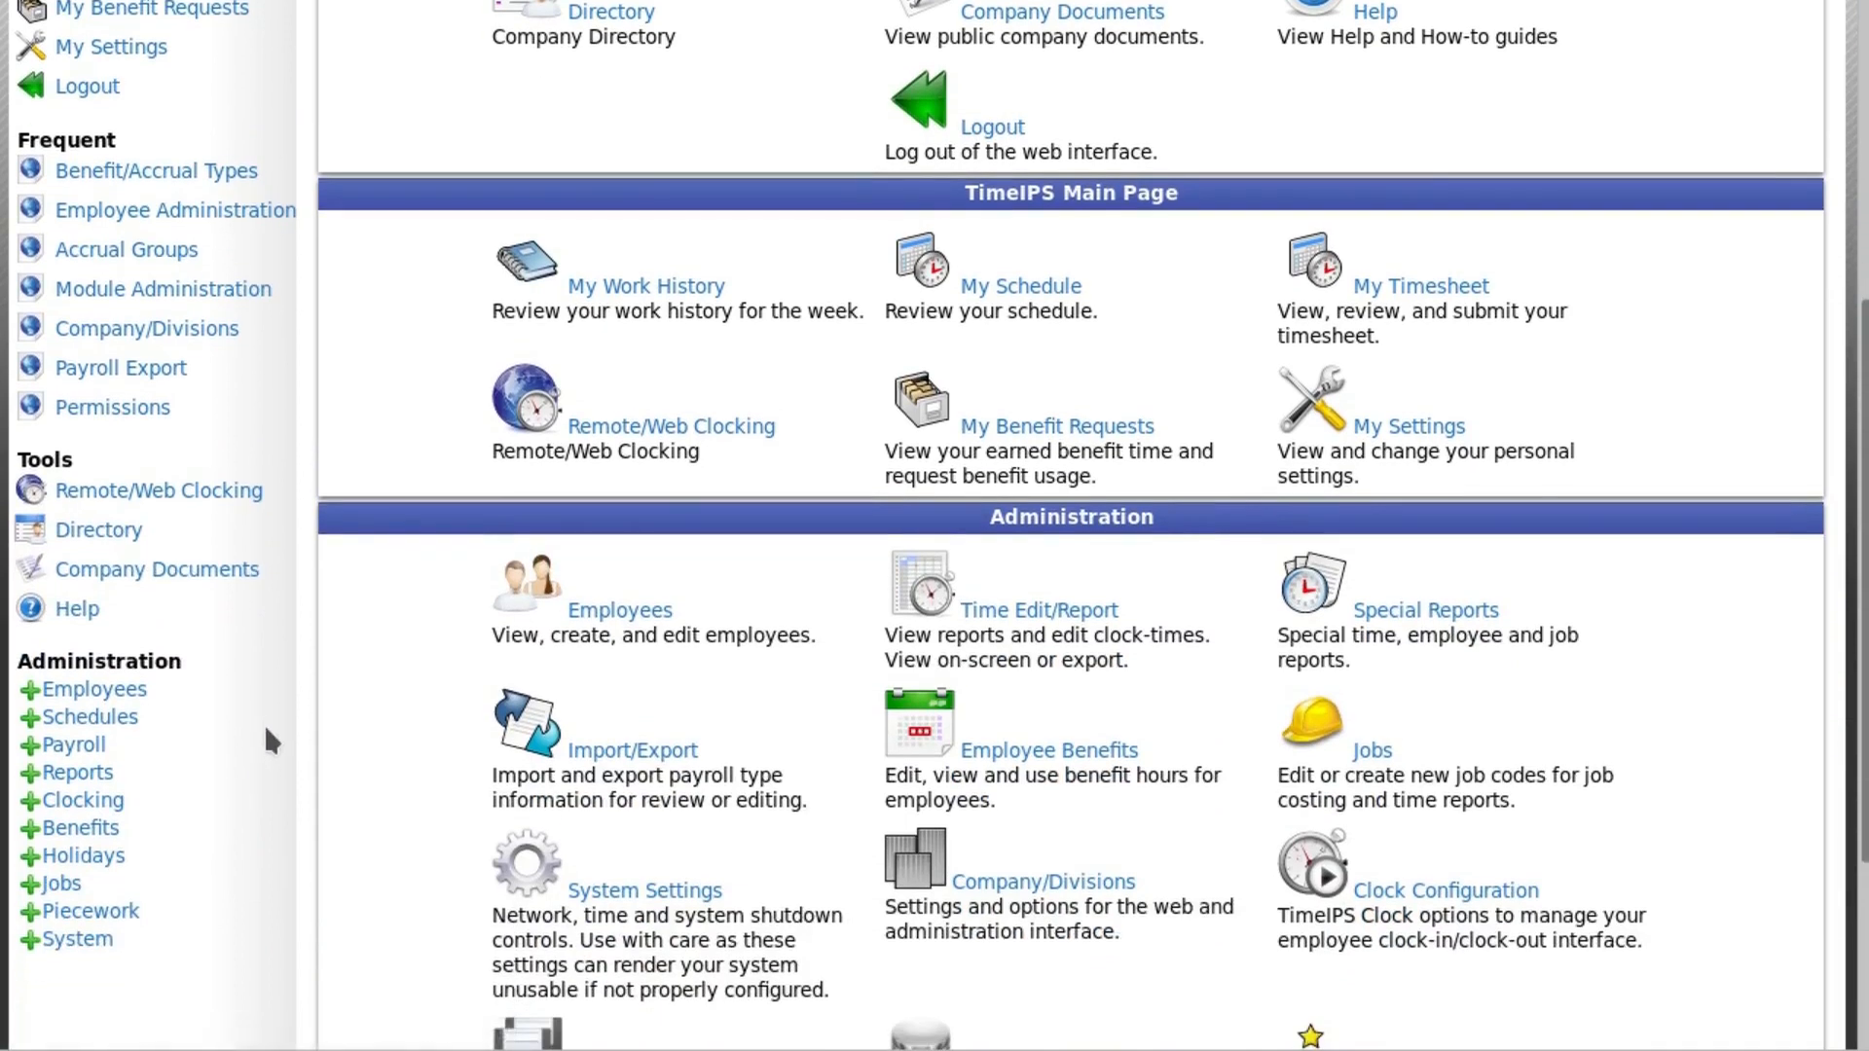
left_click(102, 693)
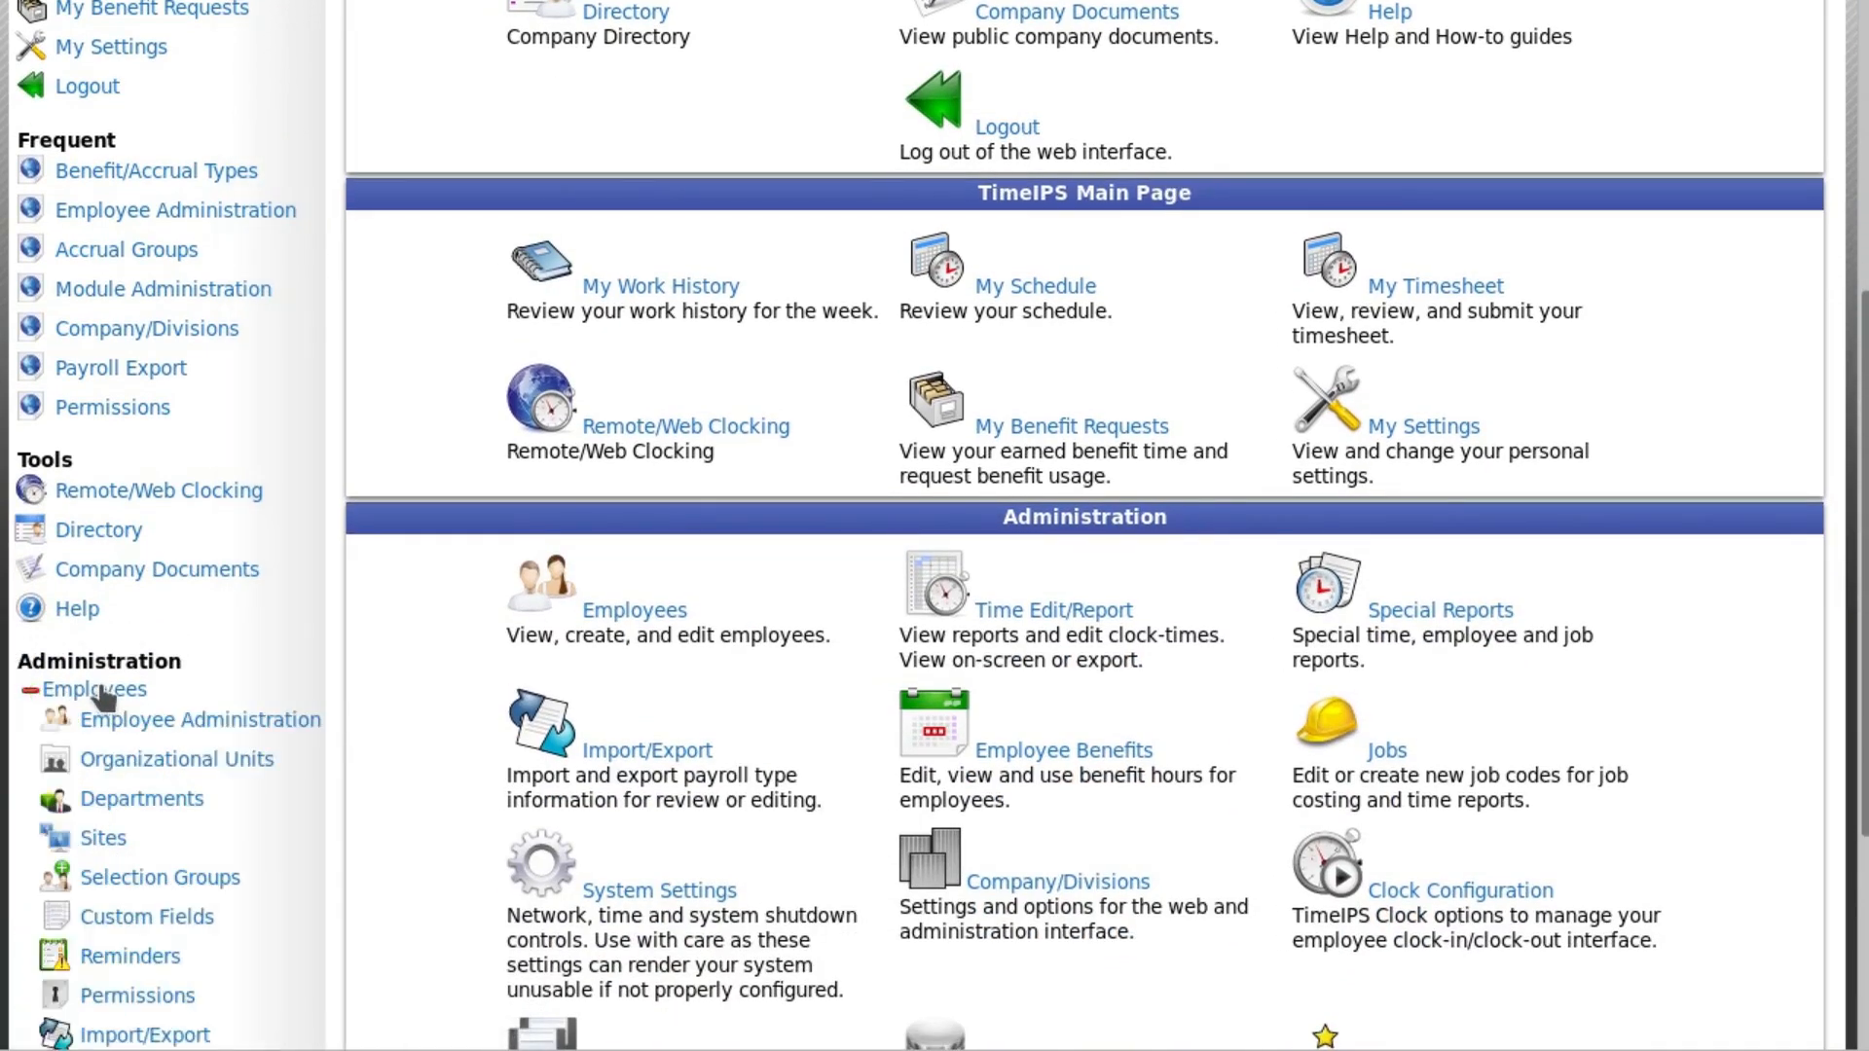
left_click(222, 726)
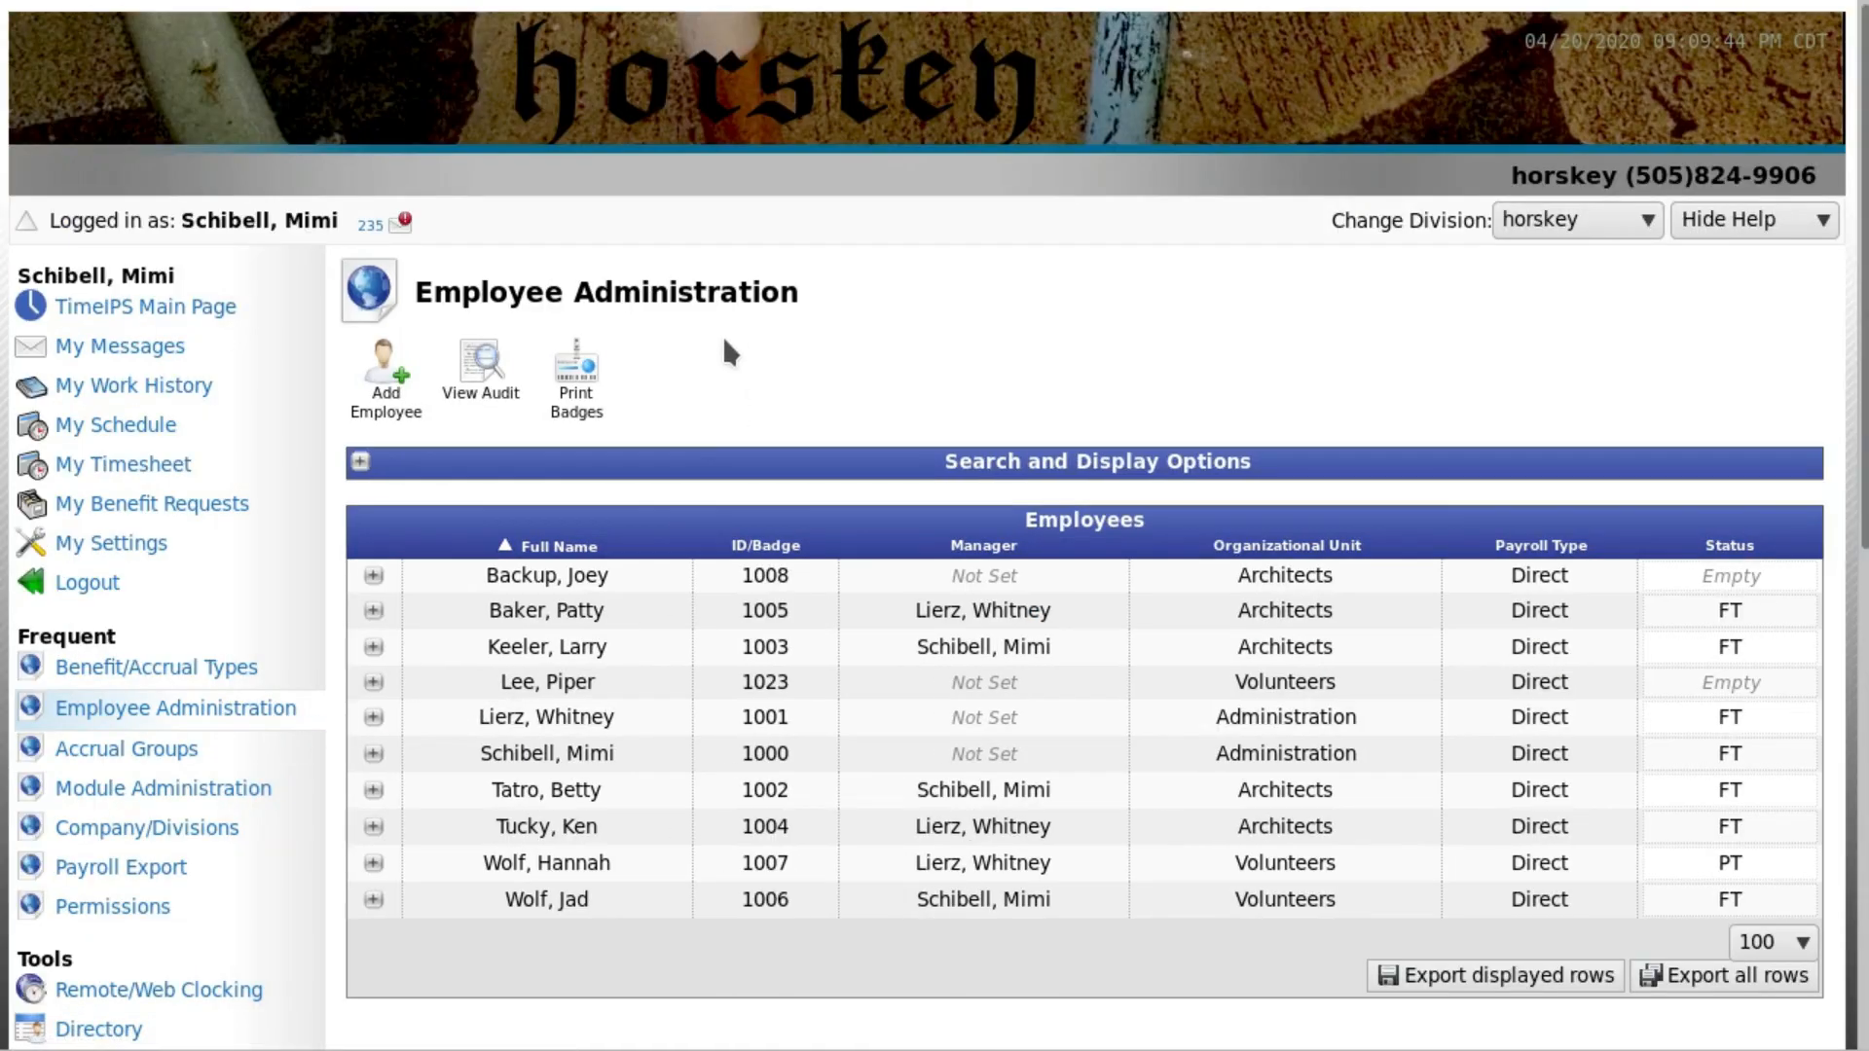
left_click(372, 576)
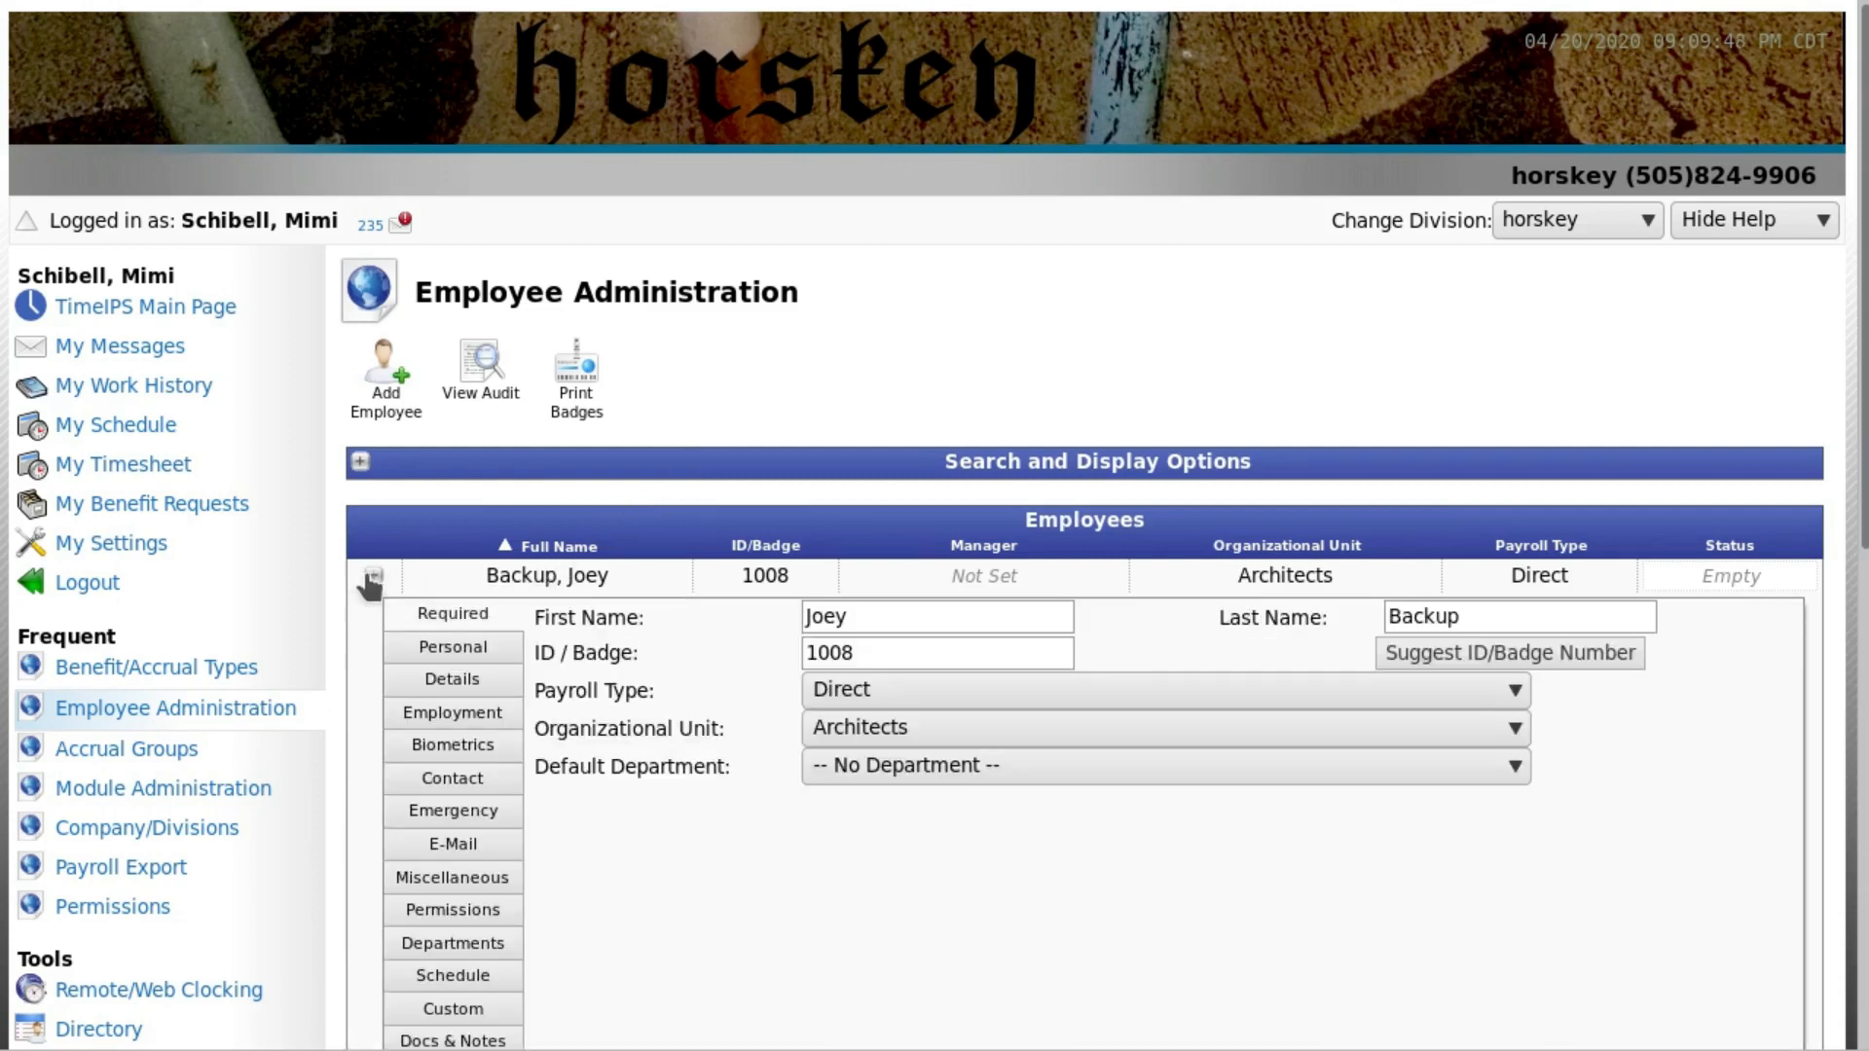
left_click(413, 716)
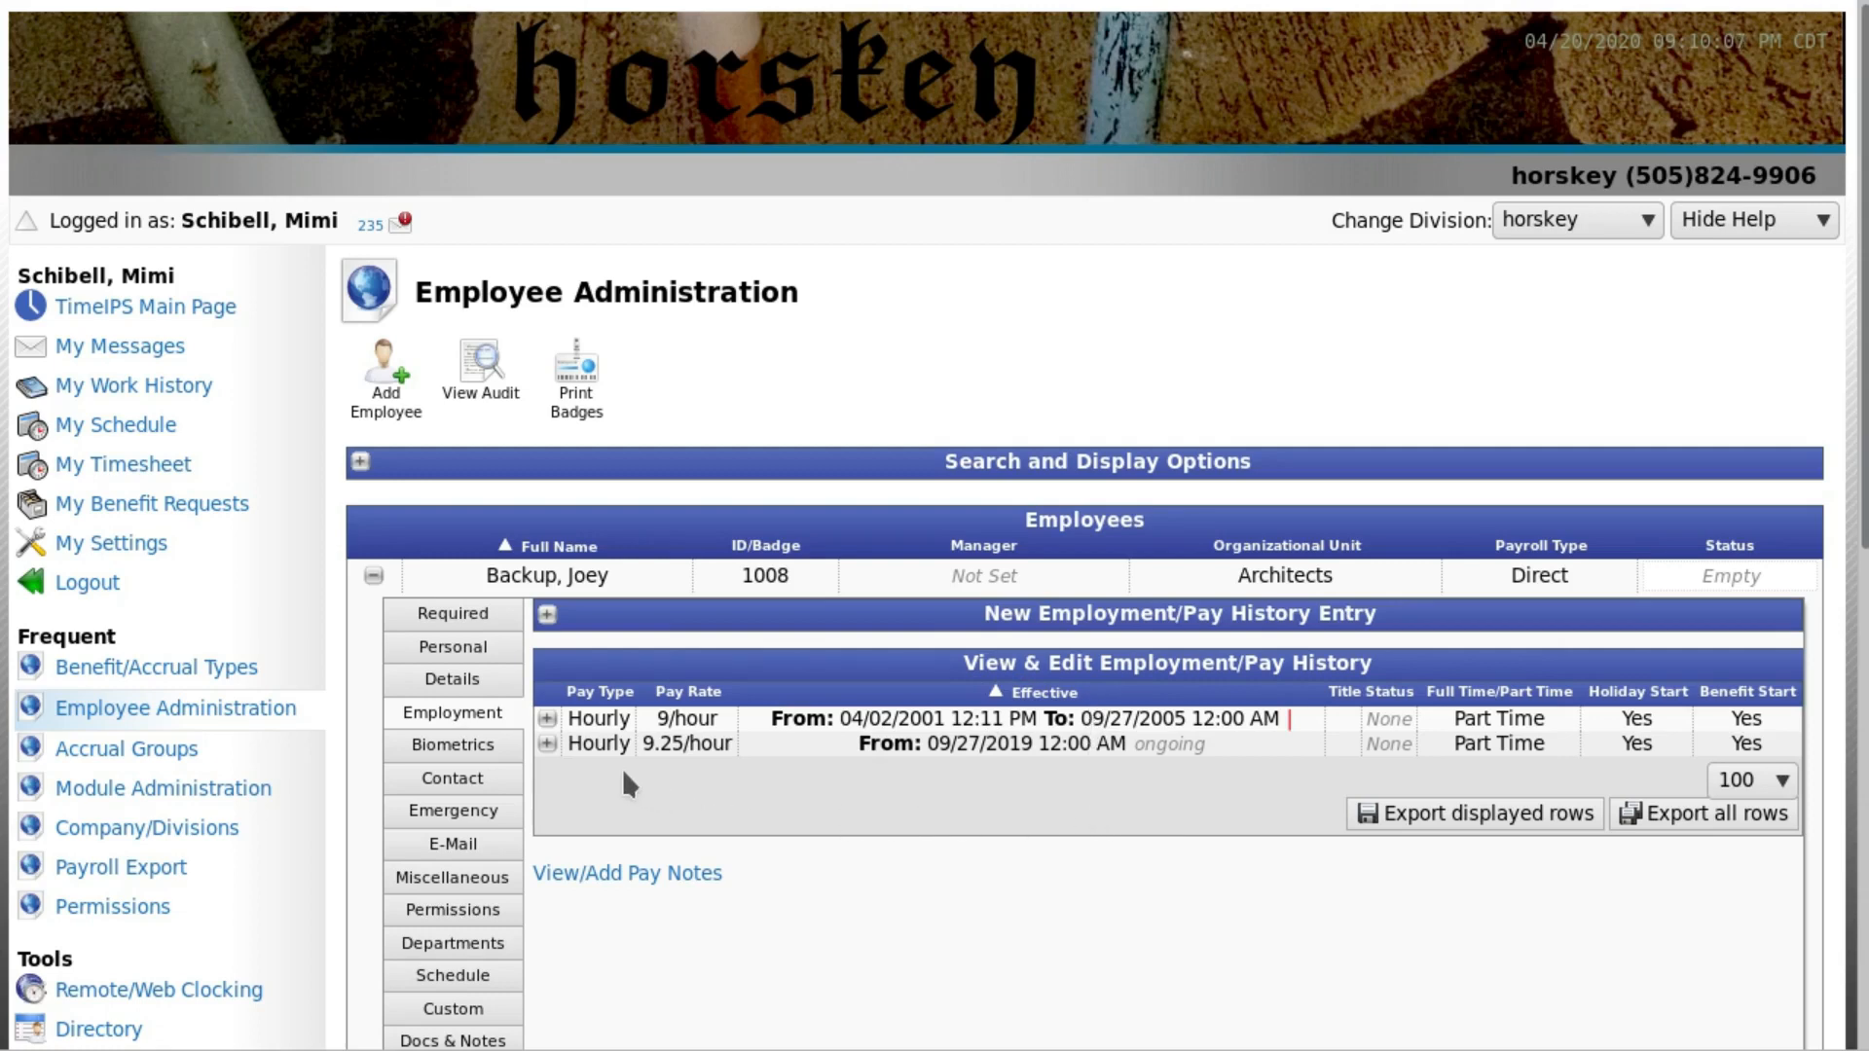
left_click(547, 744)
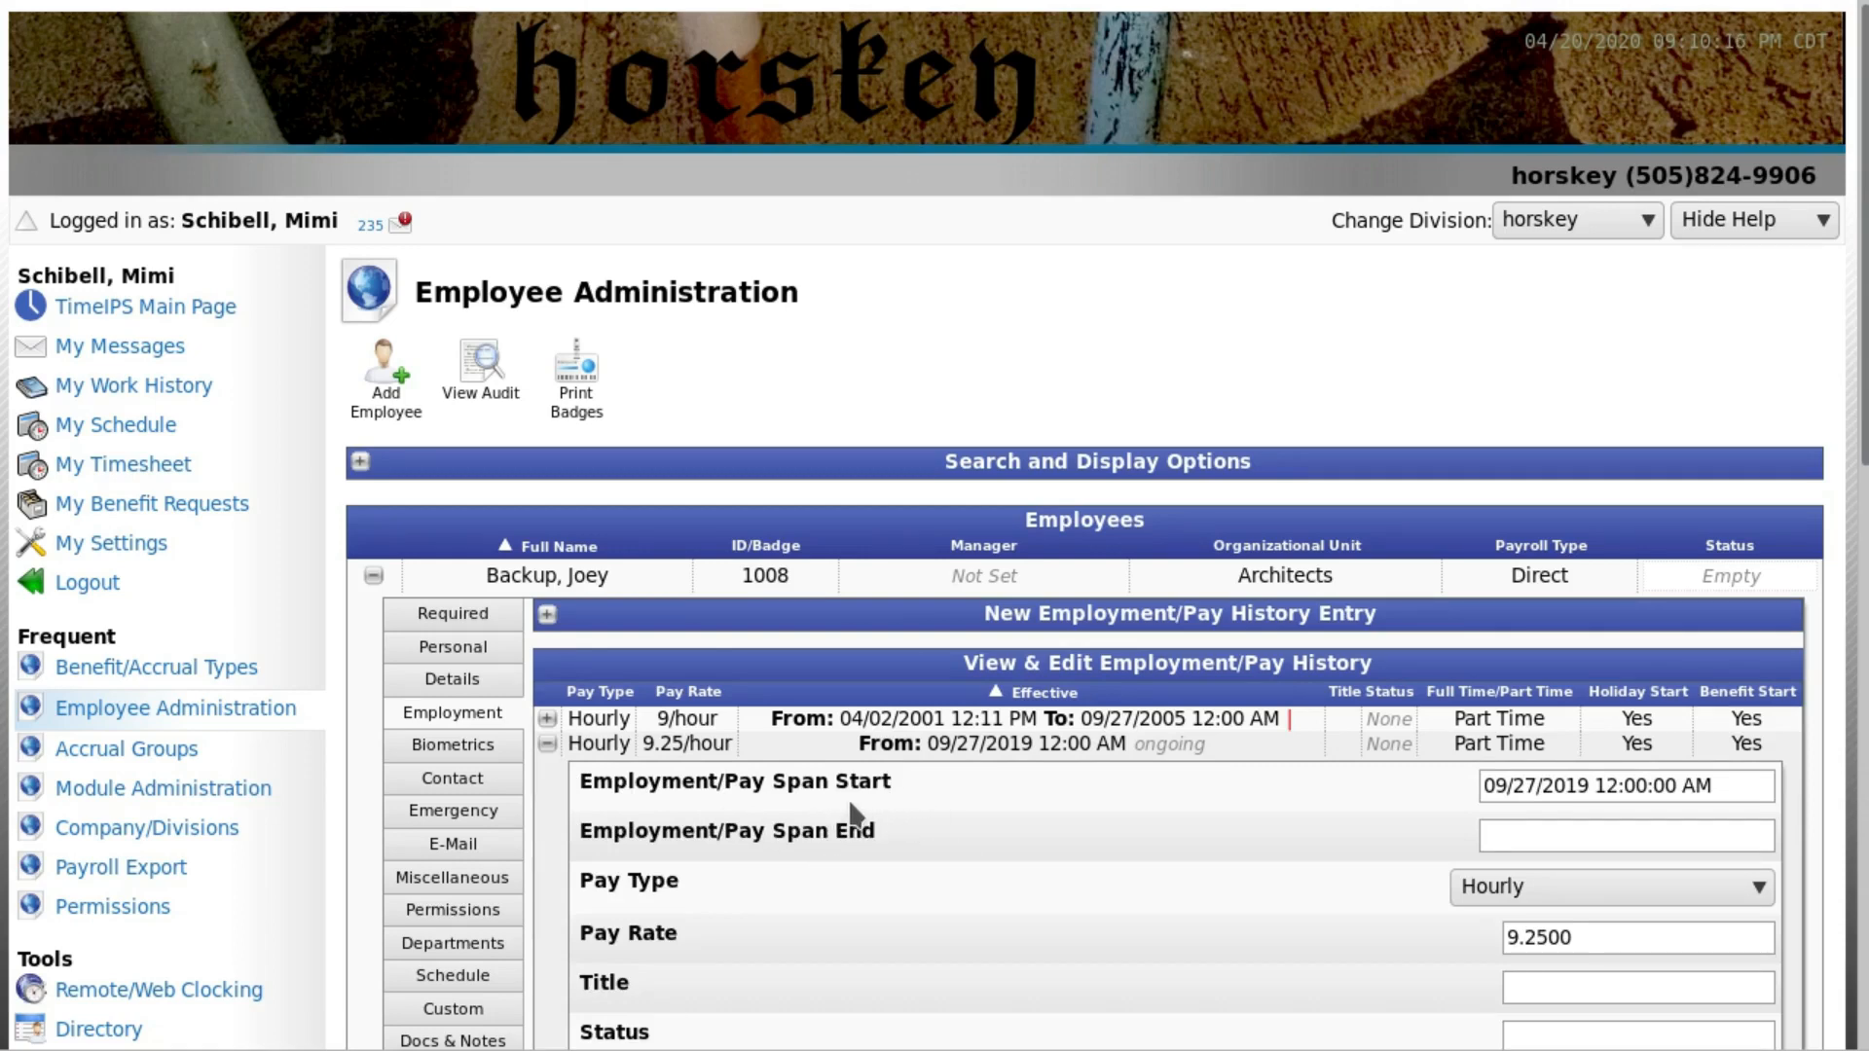
Step: Set the pay entry's Employment/Pay Span End to 04/21/2020 05:30:00 PM and save the row
left_click(1503, 832)
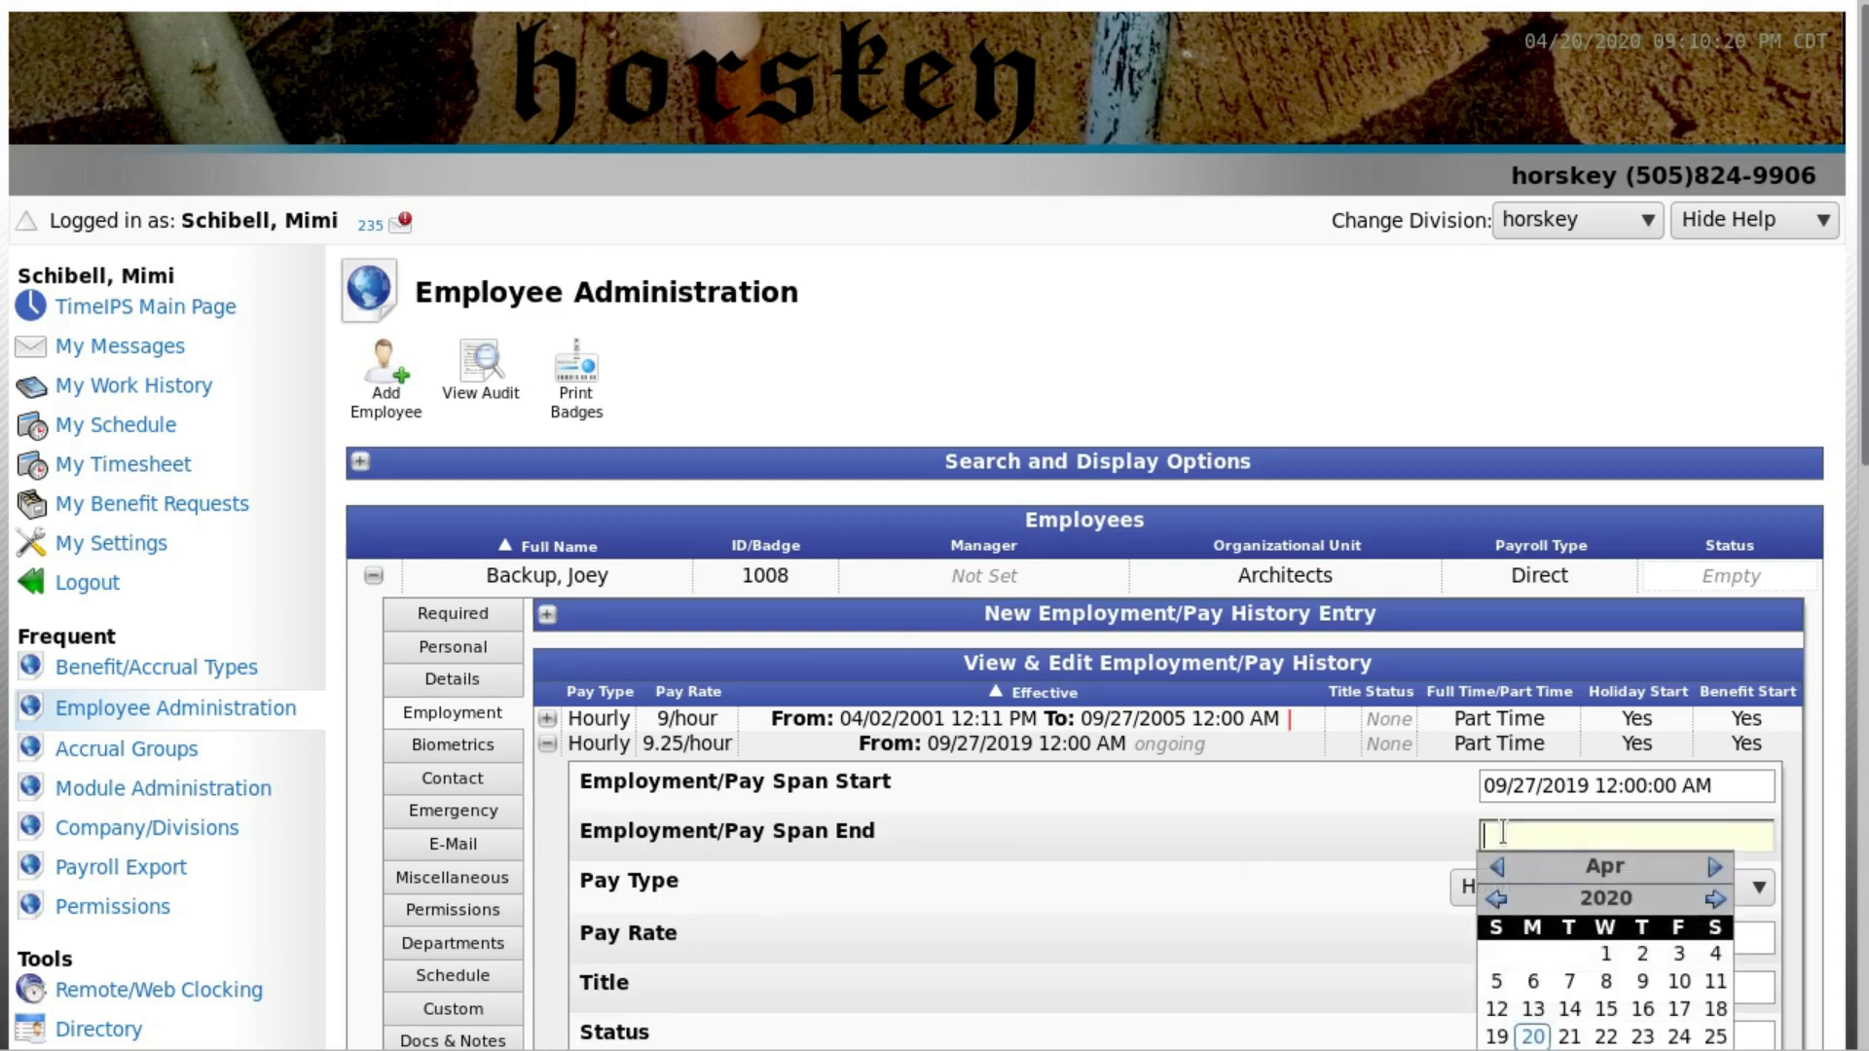
left_click(1562, 1036)
left_click(1599, 835)
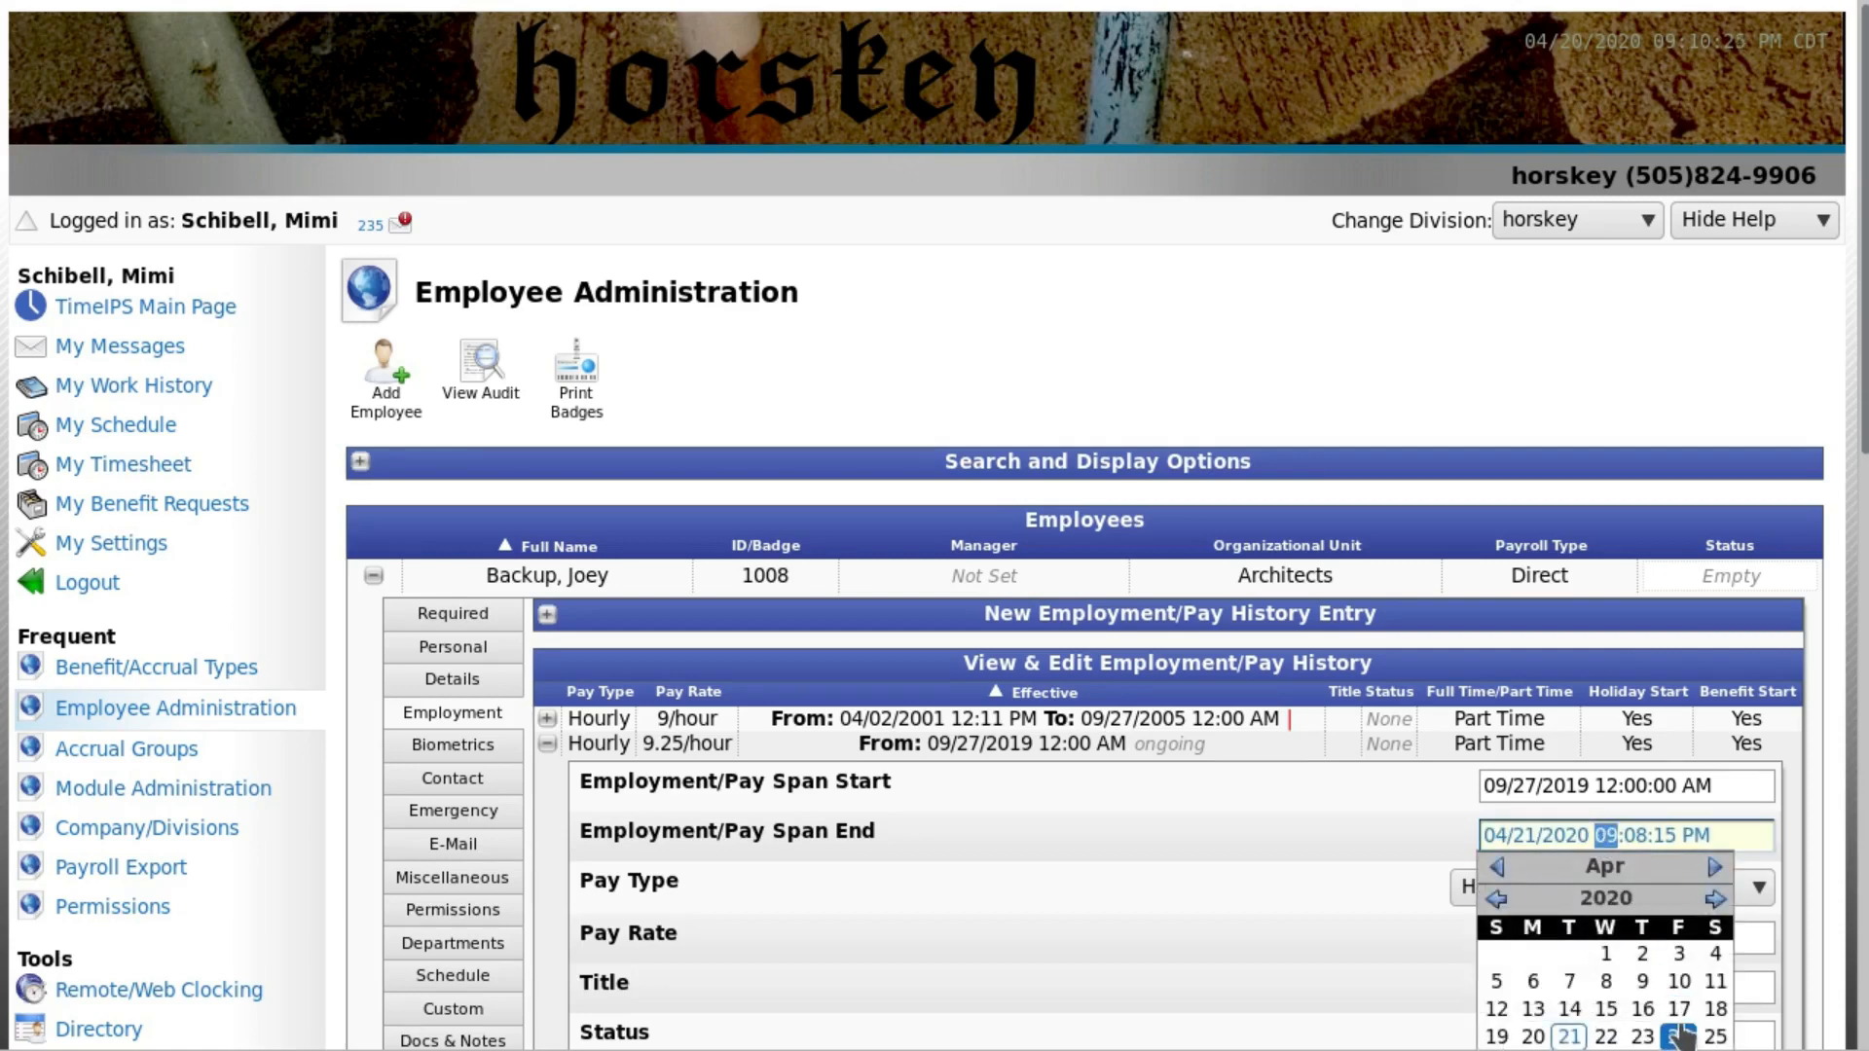
type("05:30:00")
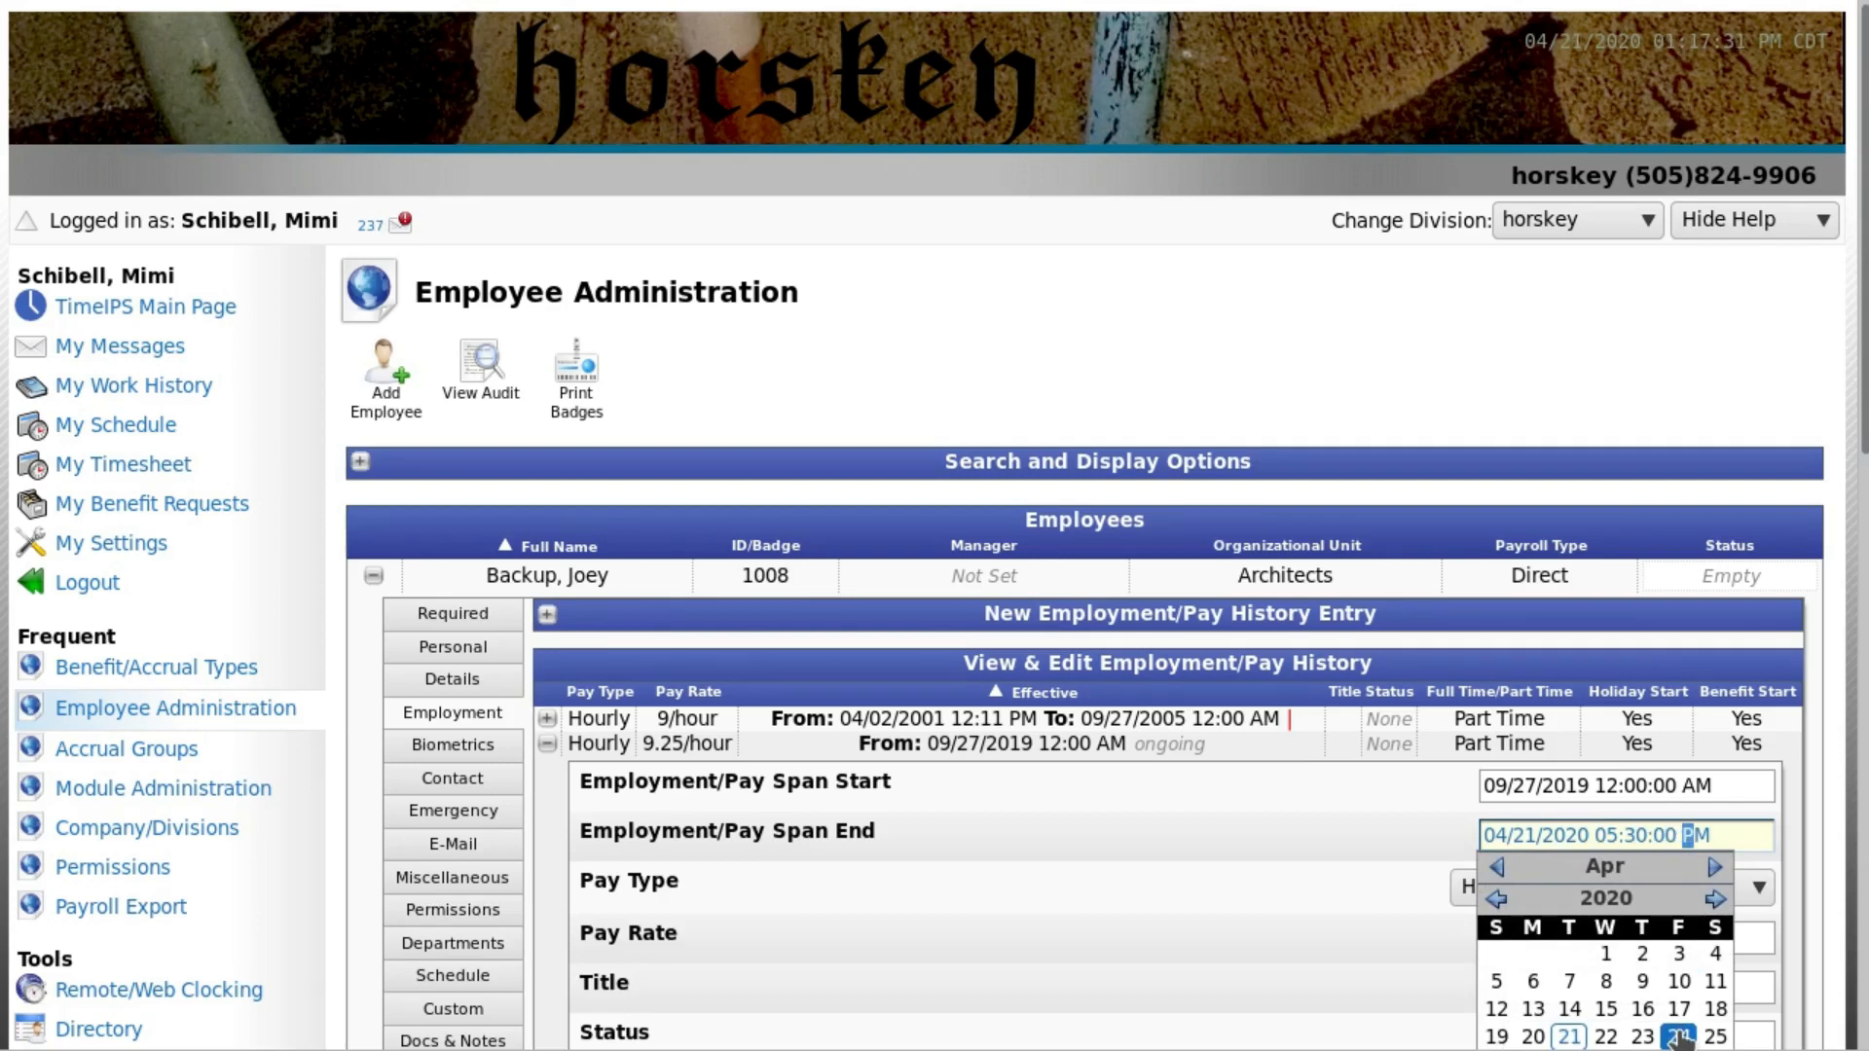
type("PM")
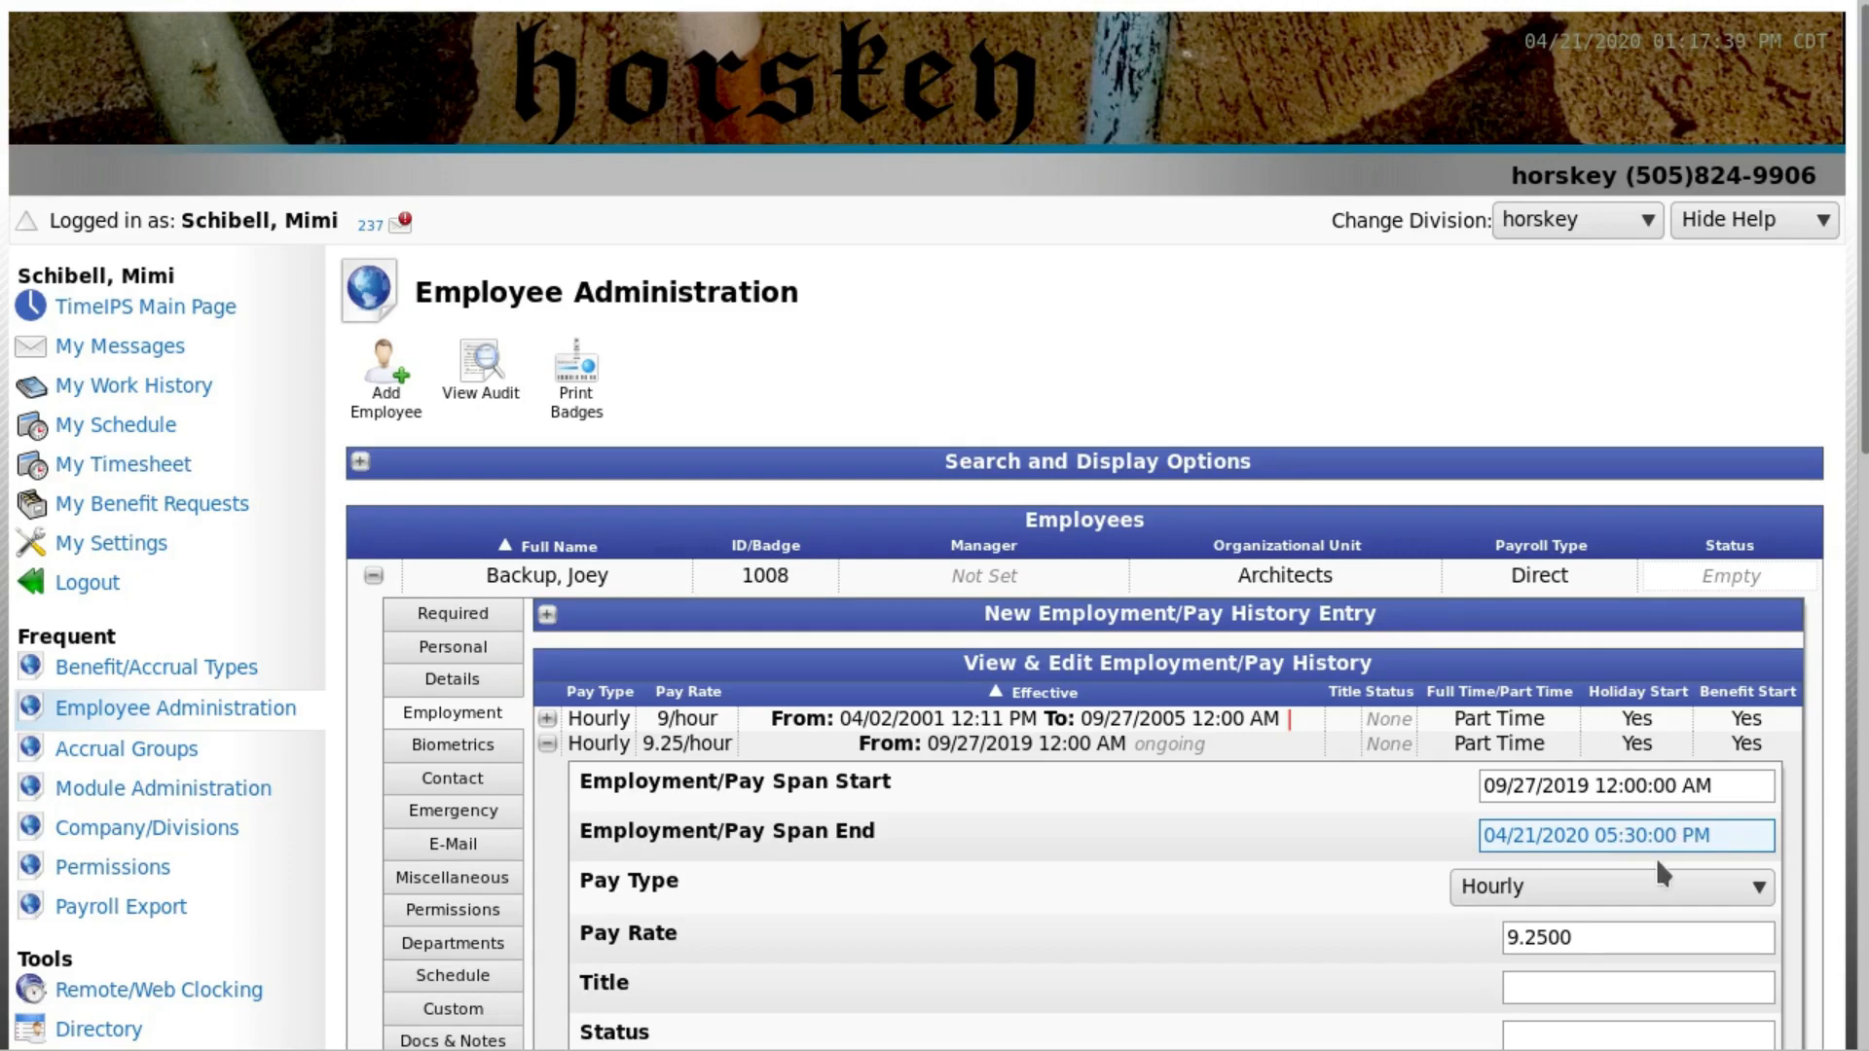
scroll(1772, 856, "down", 7)
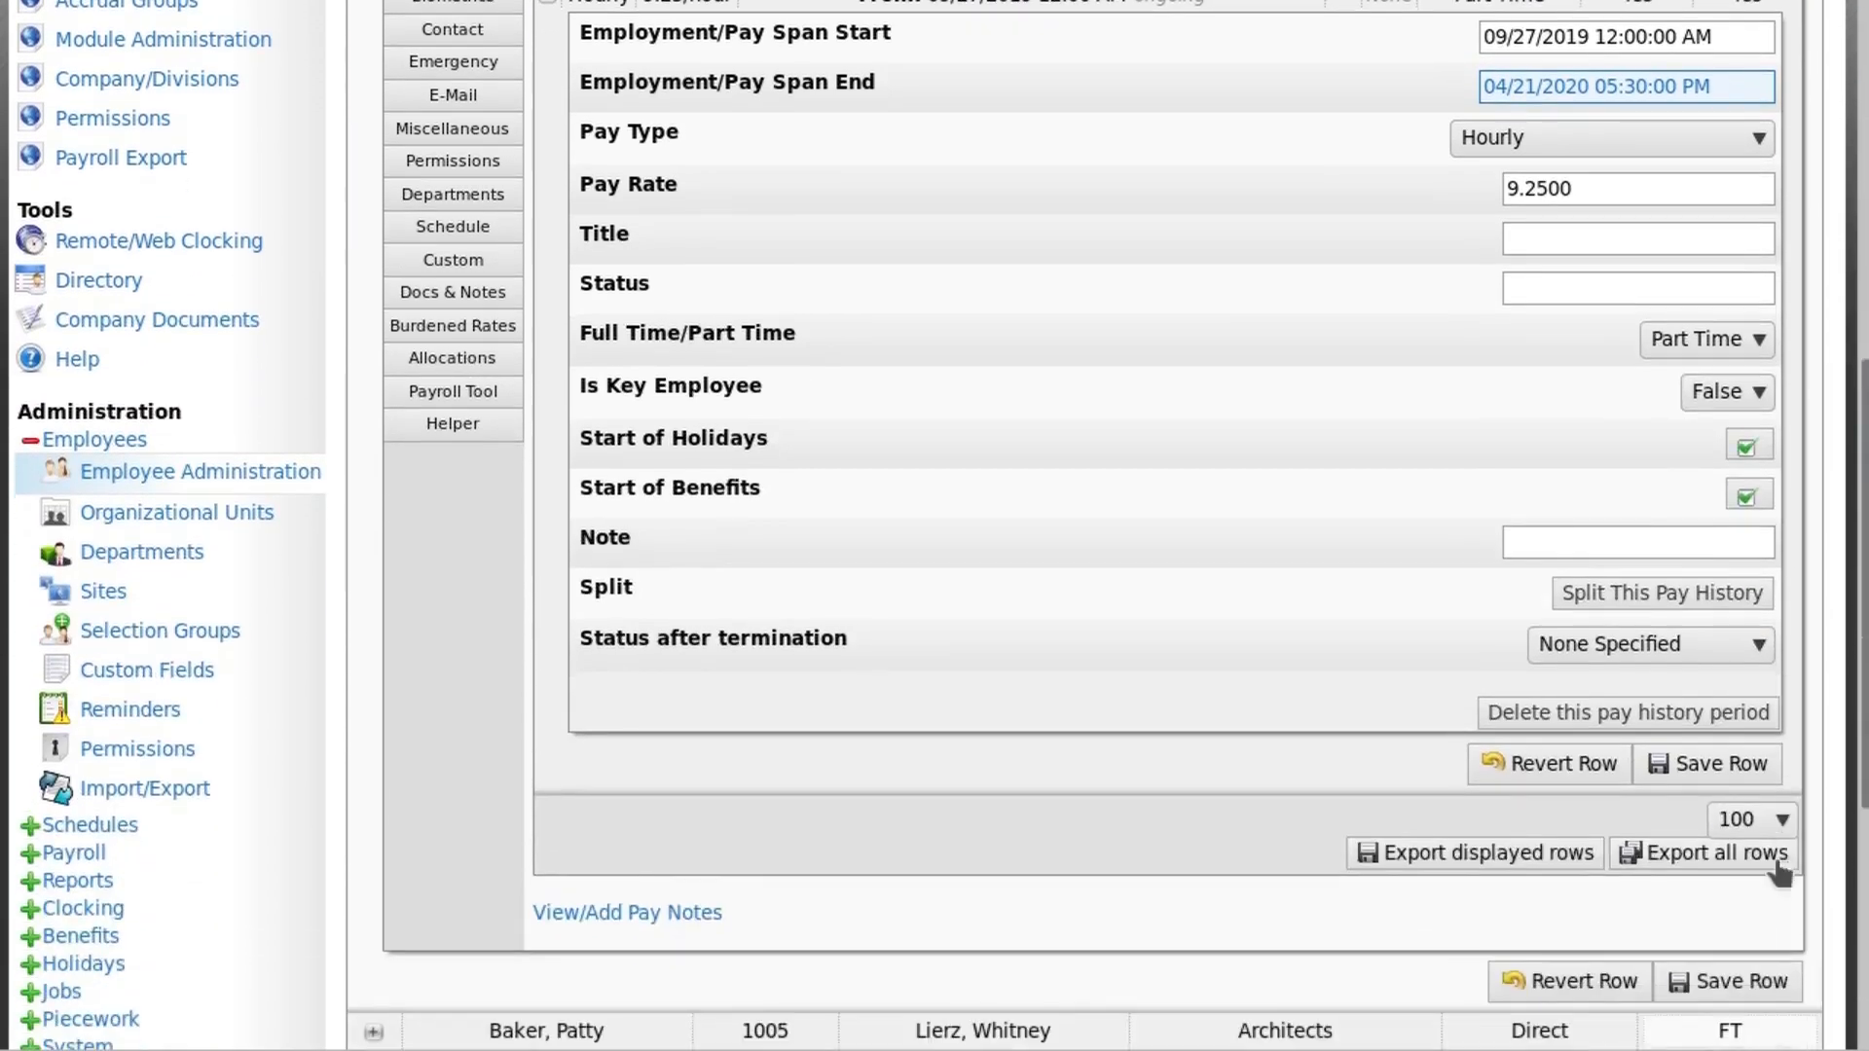
left_click(1740, 762)
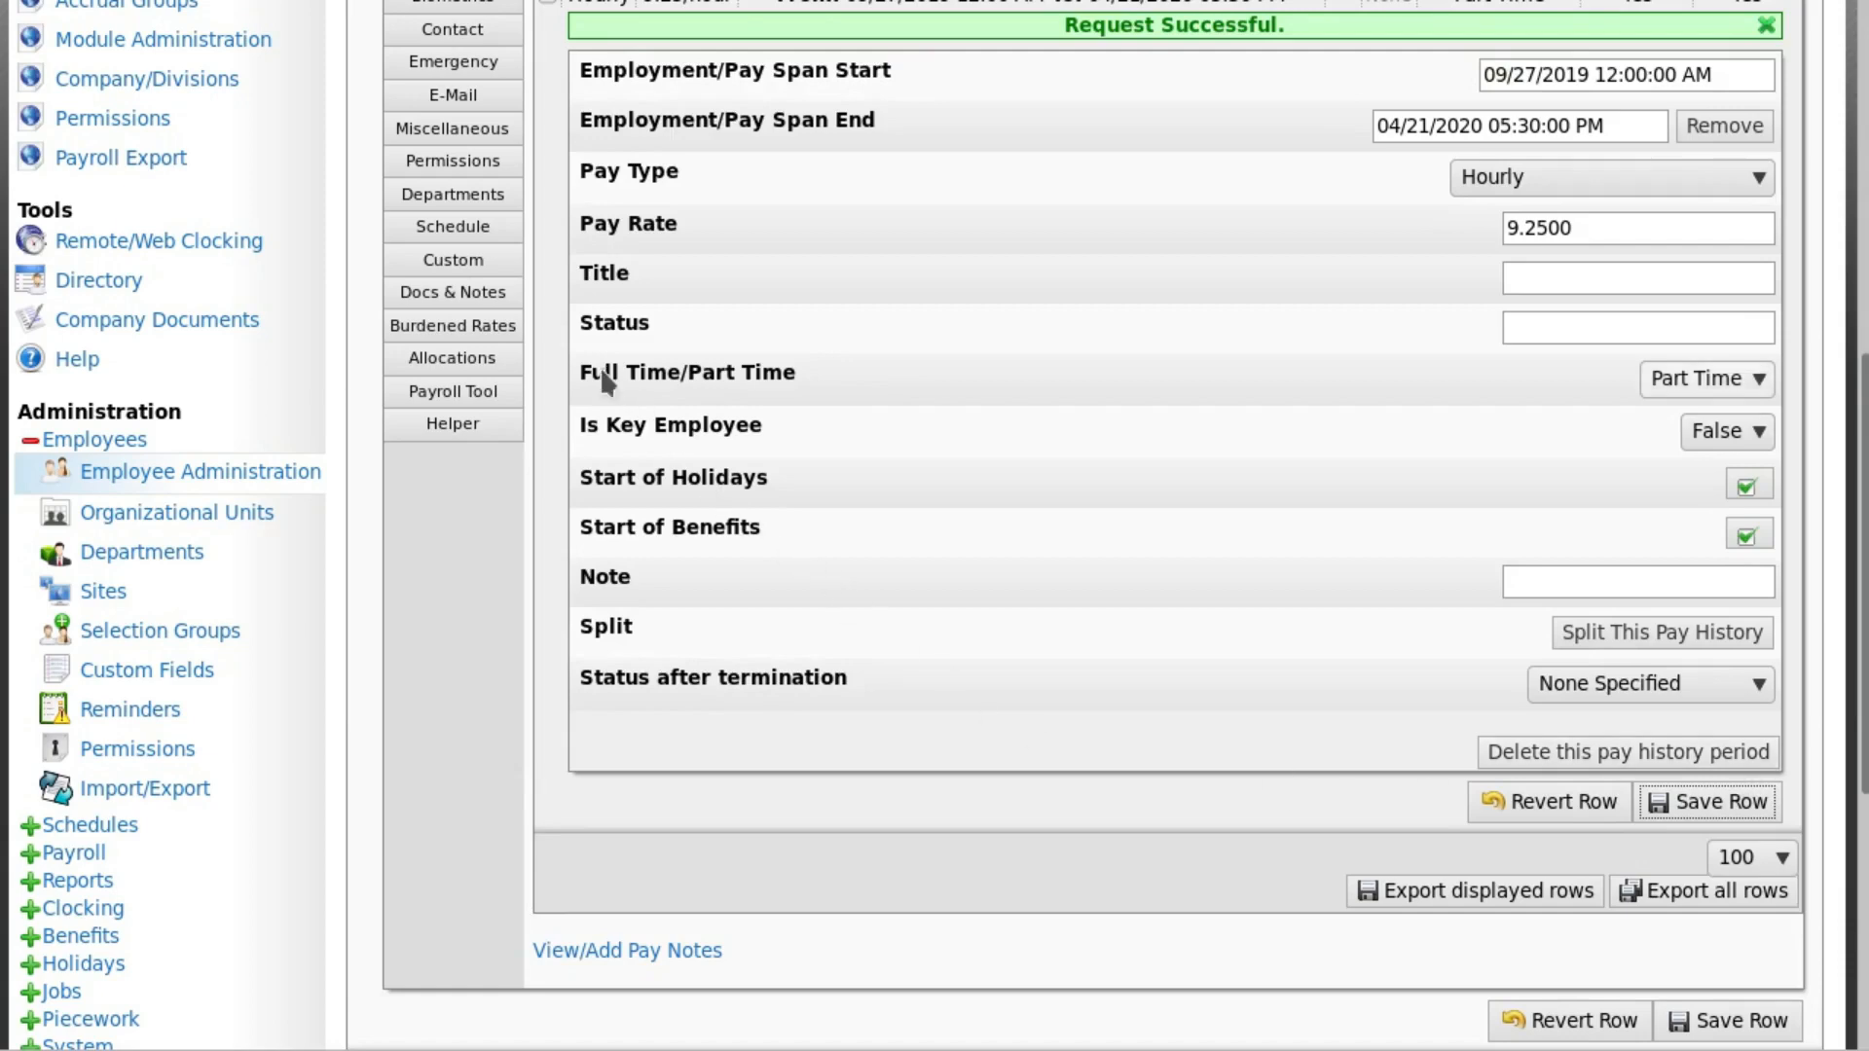
Step: Review the employee's assigned permission groups and the list of employees in the Full Access group
left_click(473, 165)
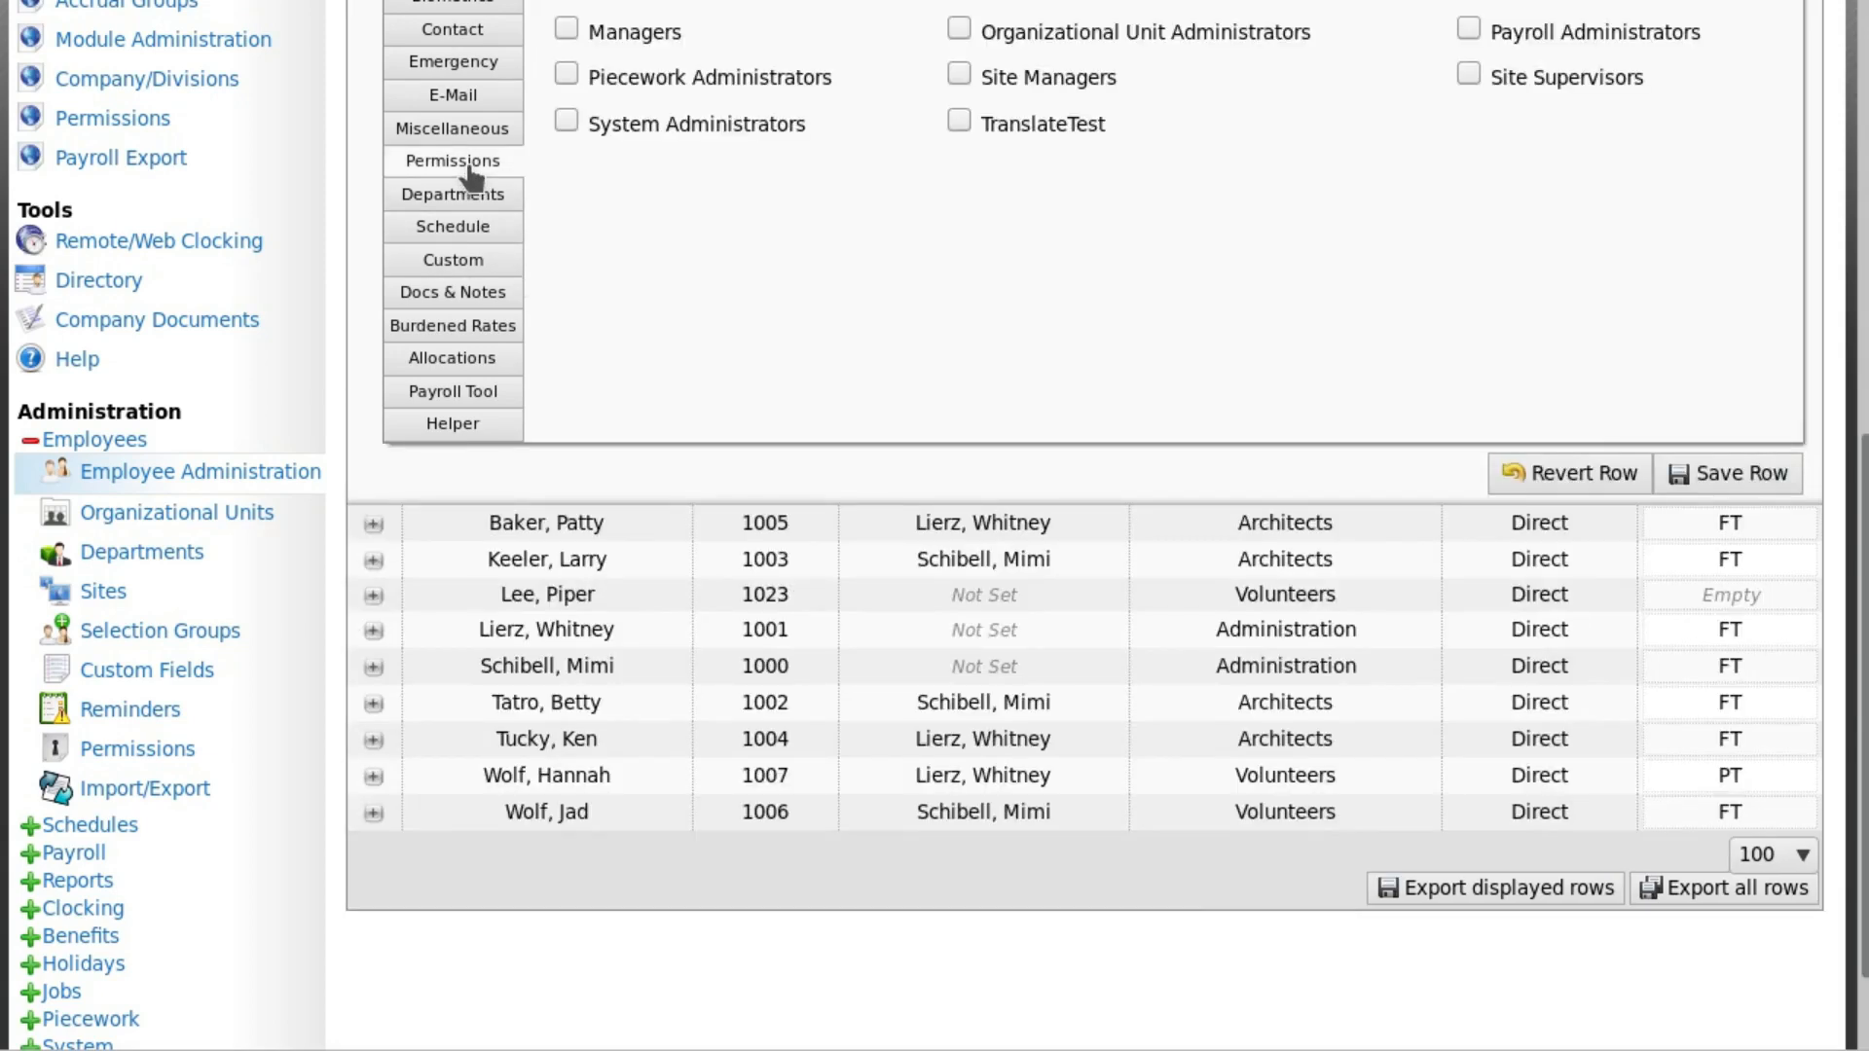
scroll(650, 271, "up", 4)
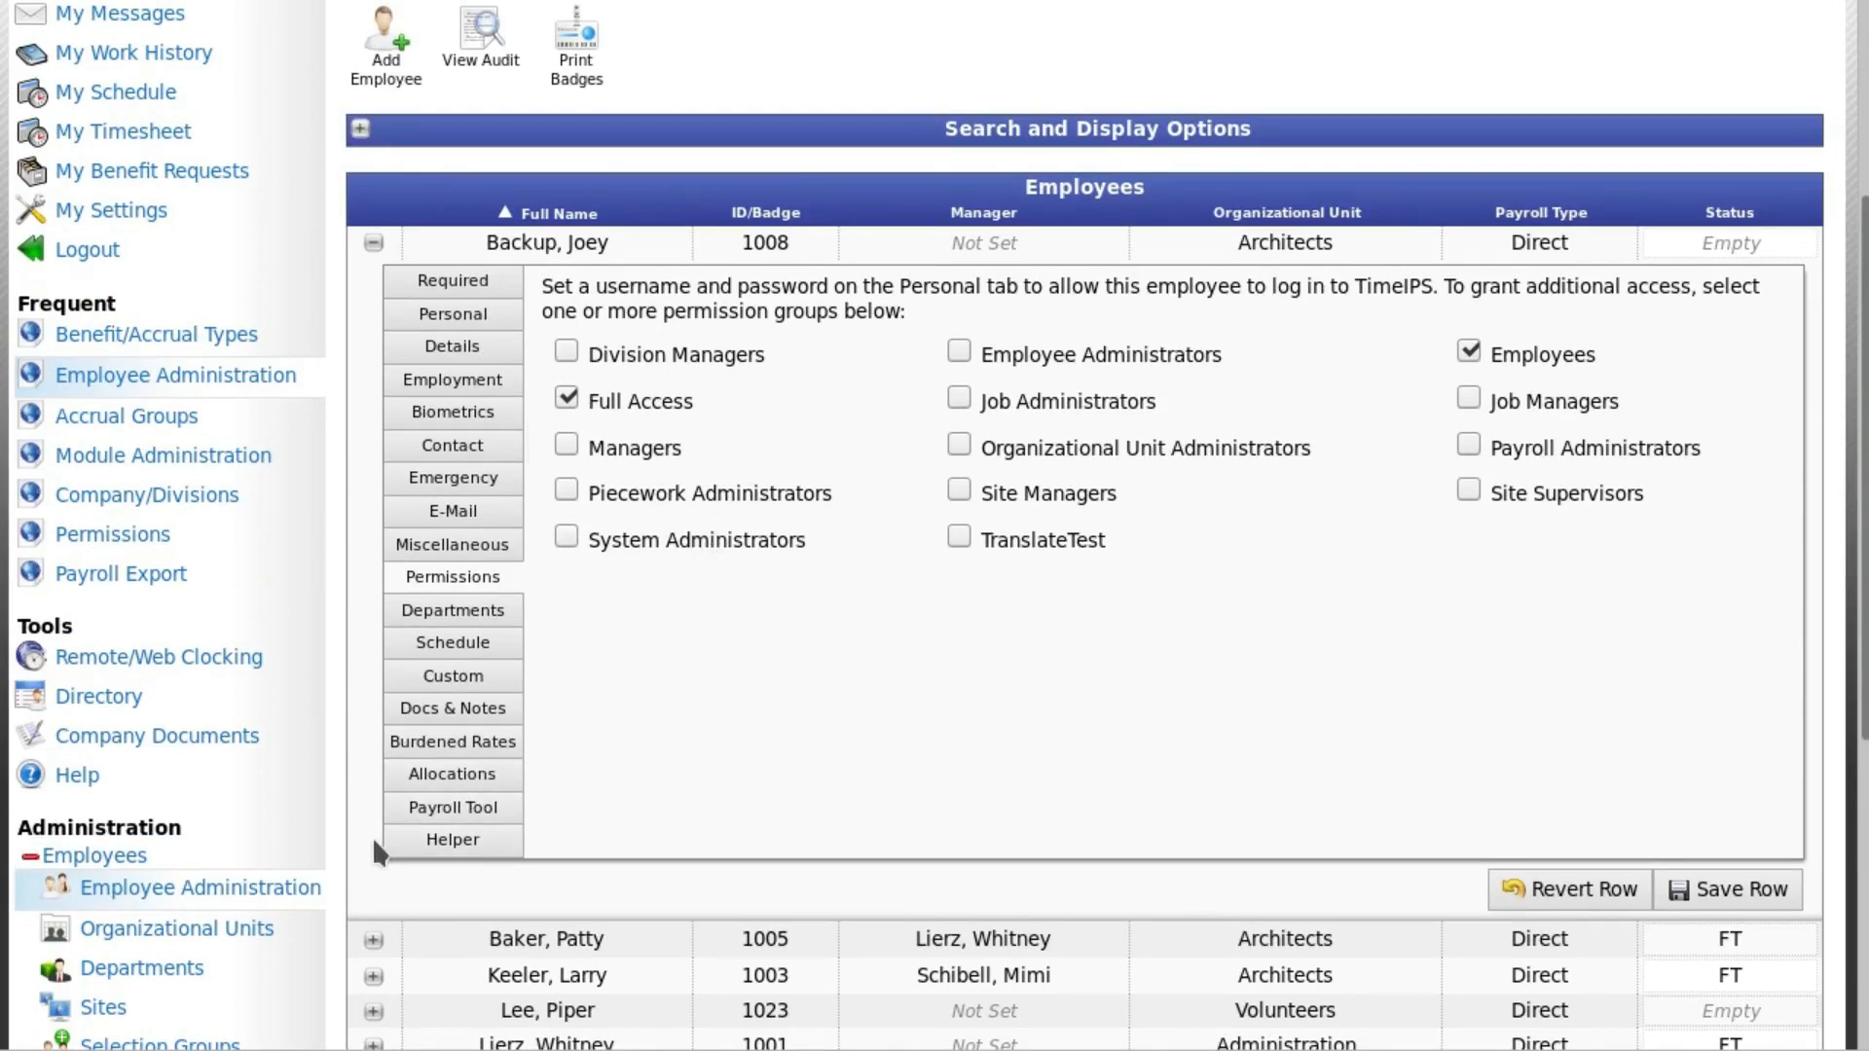
scroll(373, 843, "down", 1)
scroll(373, 853, "down", 2)
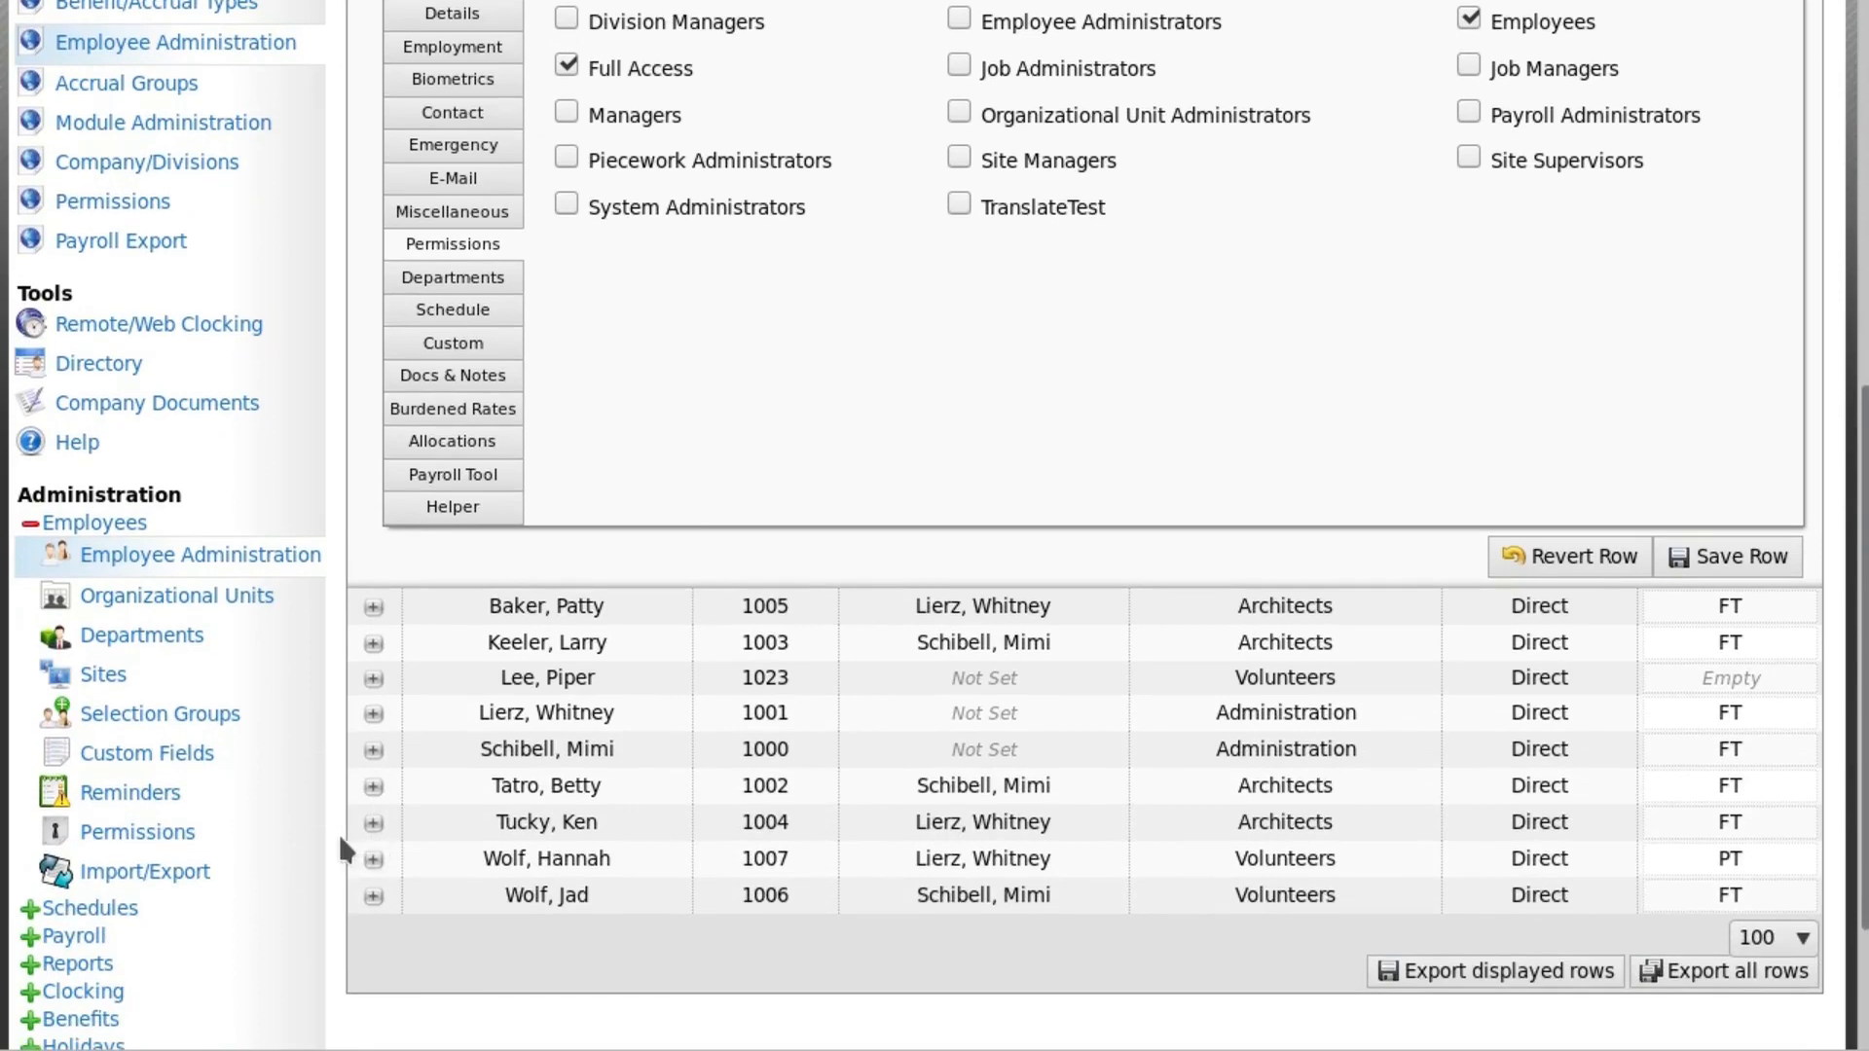
left_click(155, 835)
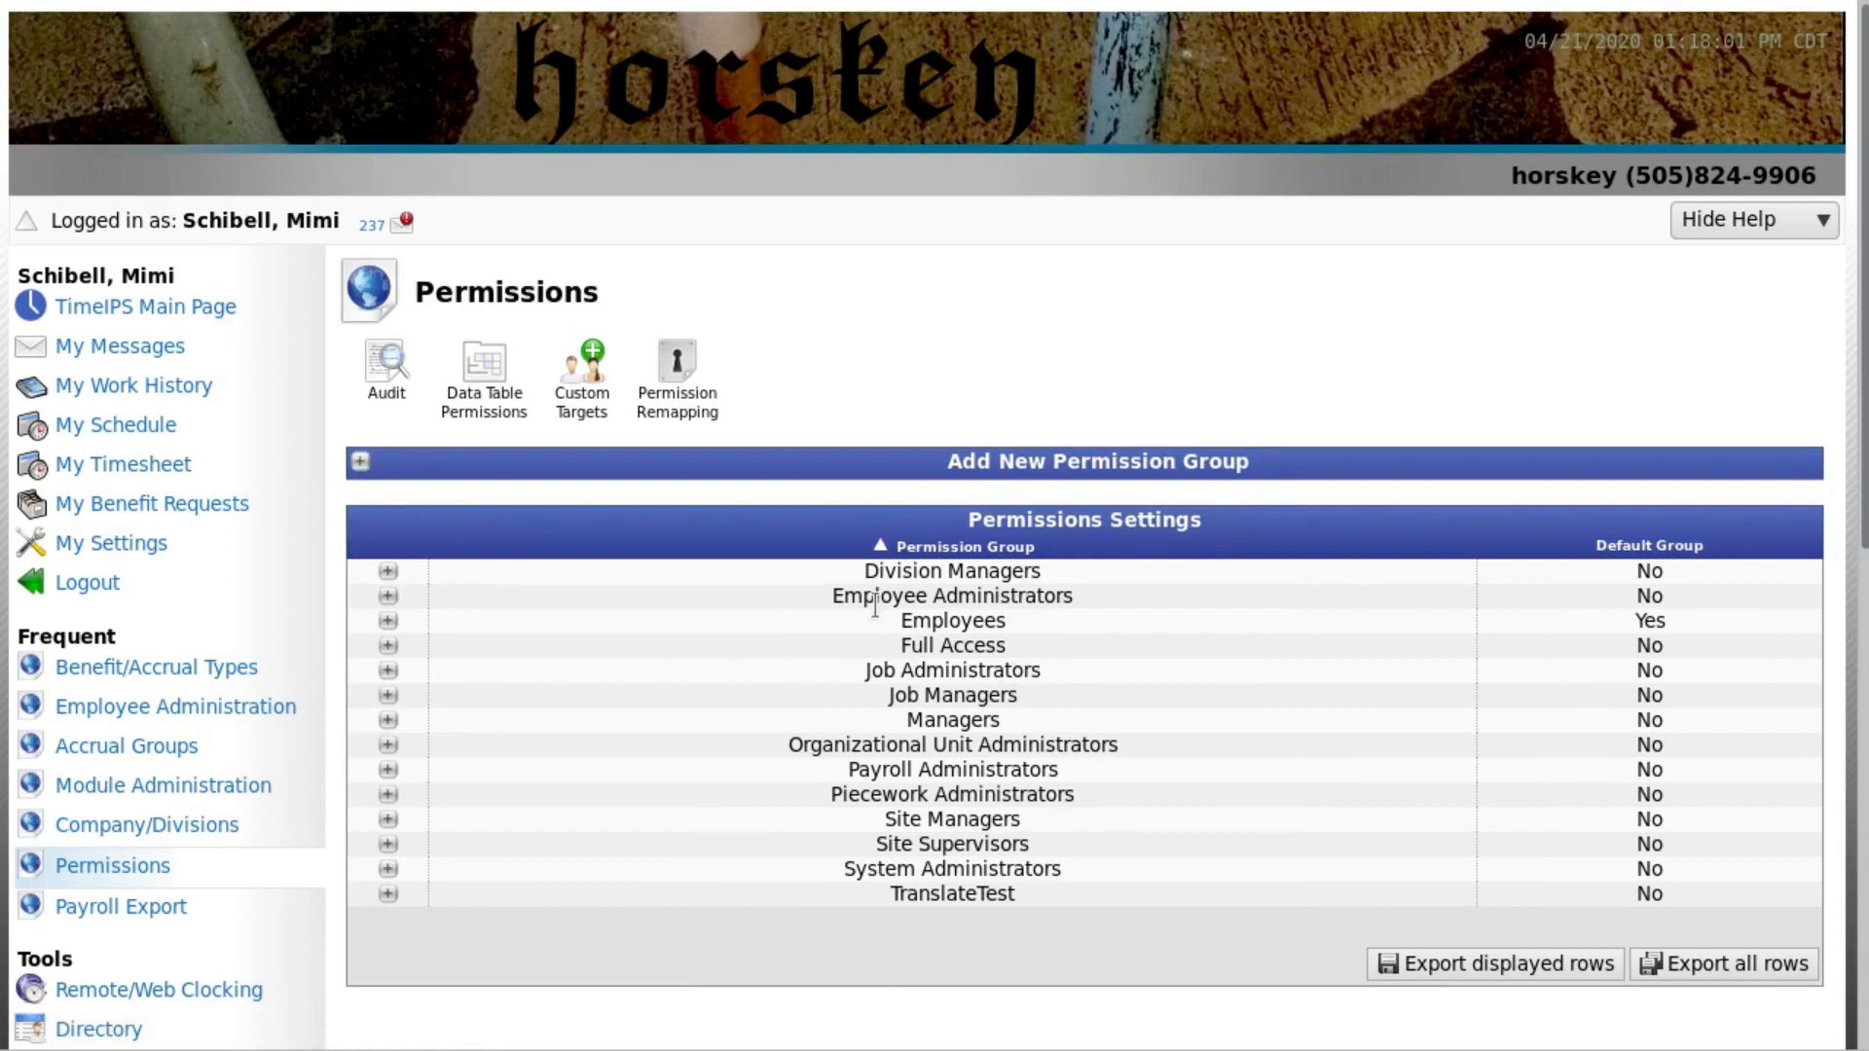
left_click(389, 647)
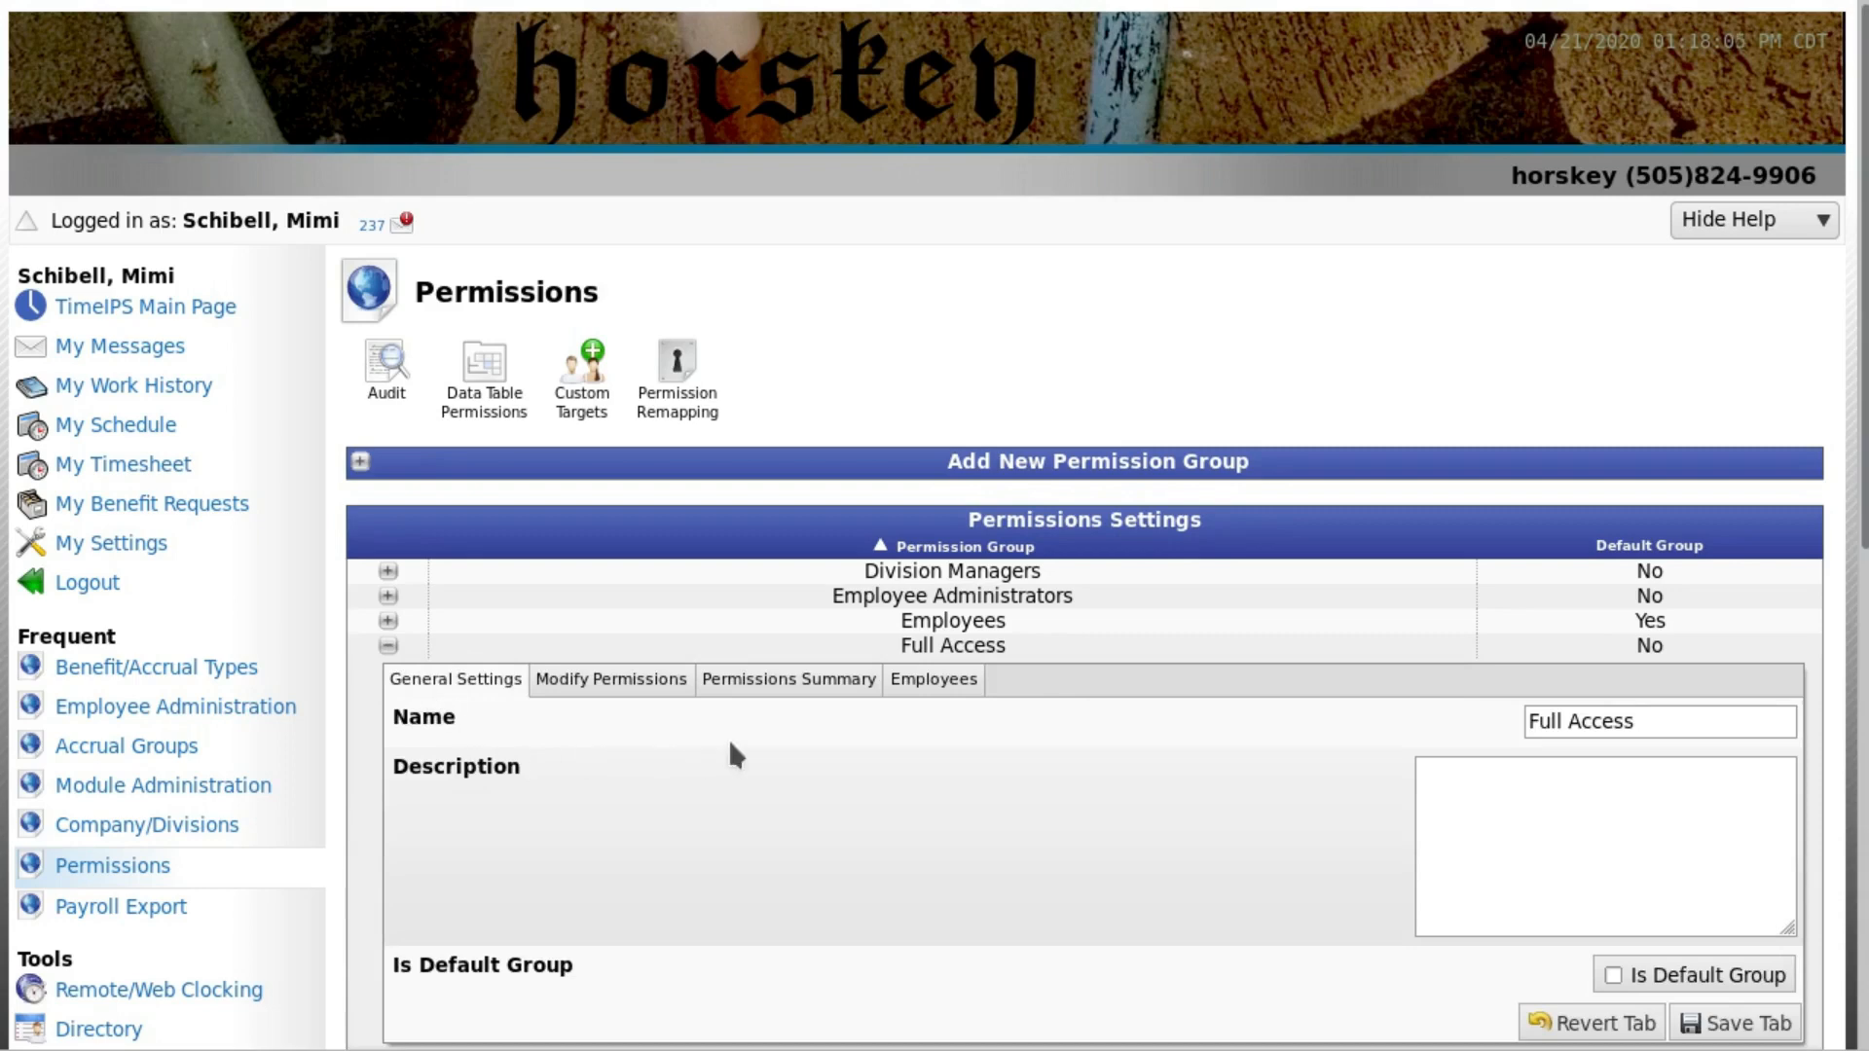
left_click(941, 687)
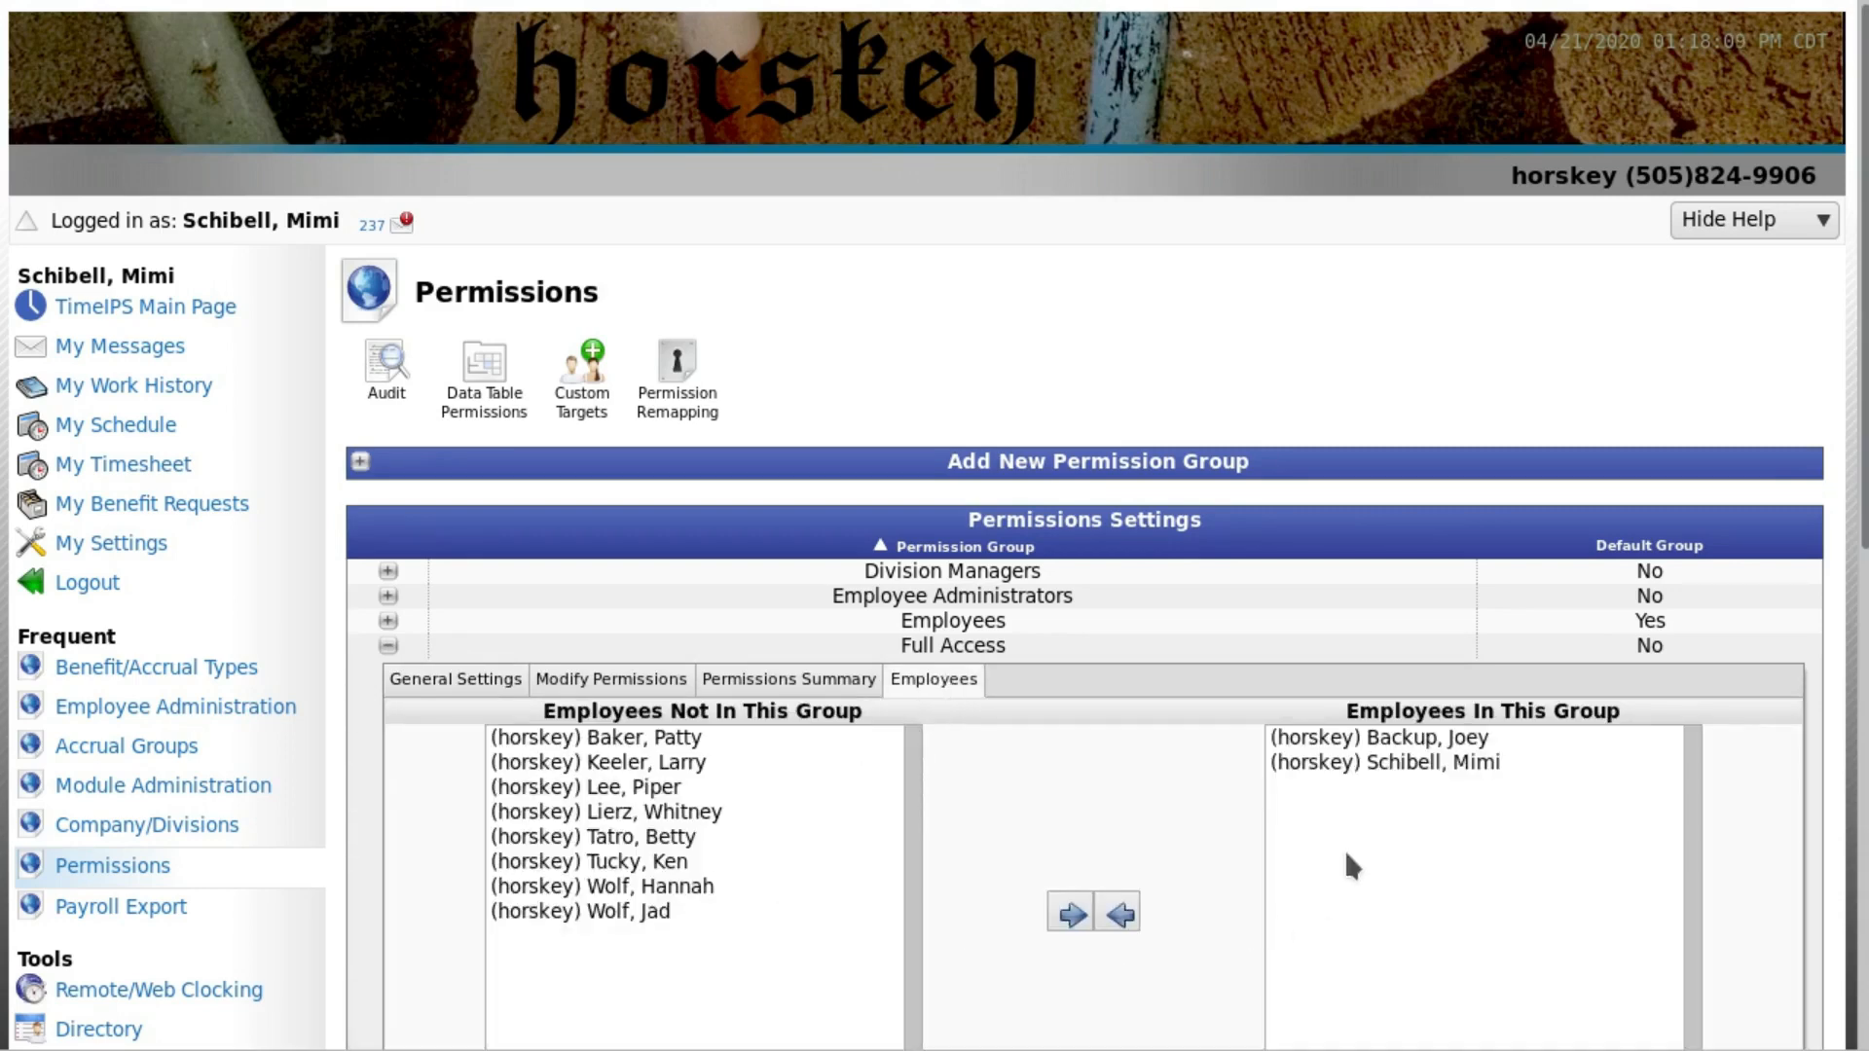
Step: Set Inactive Employees to Show in the list options of My Settings
left_click(101, 551)
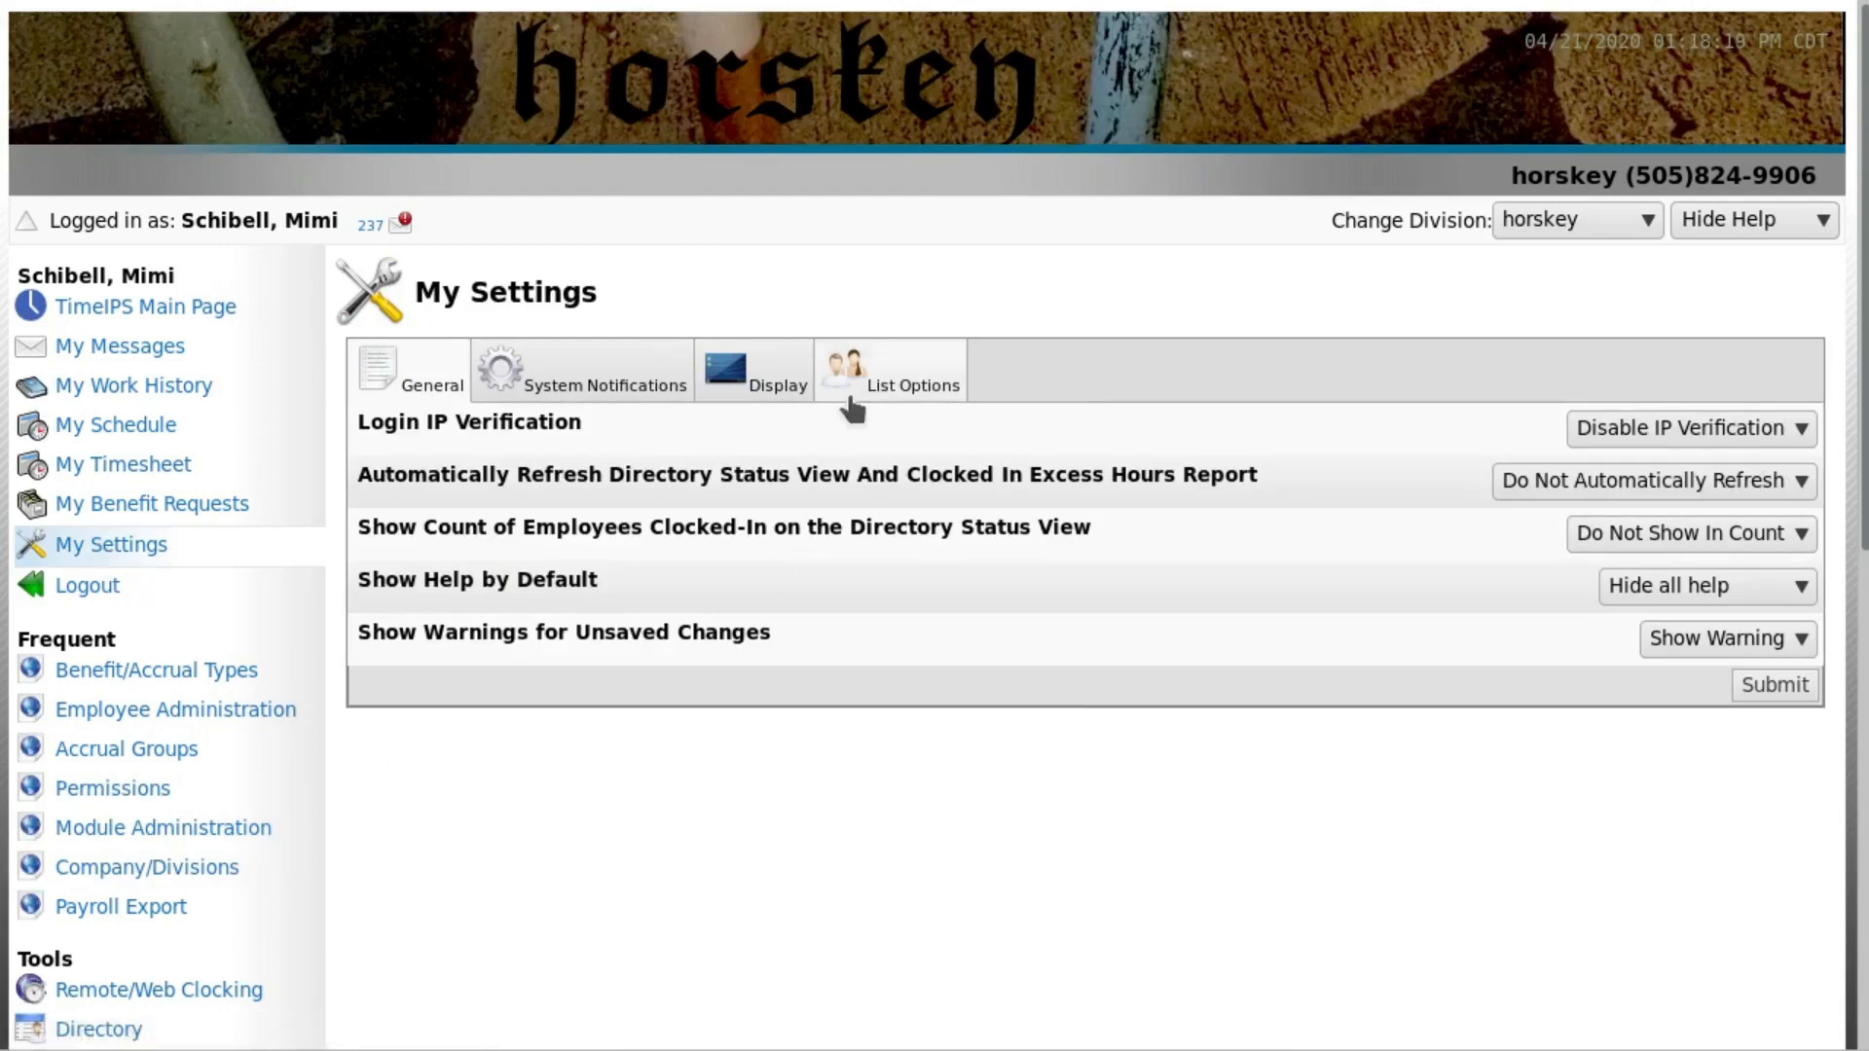
left_click(897, 385)
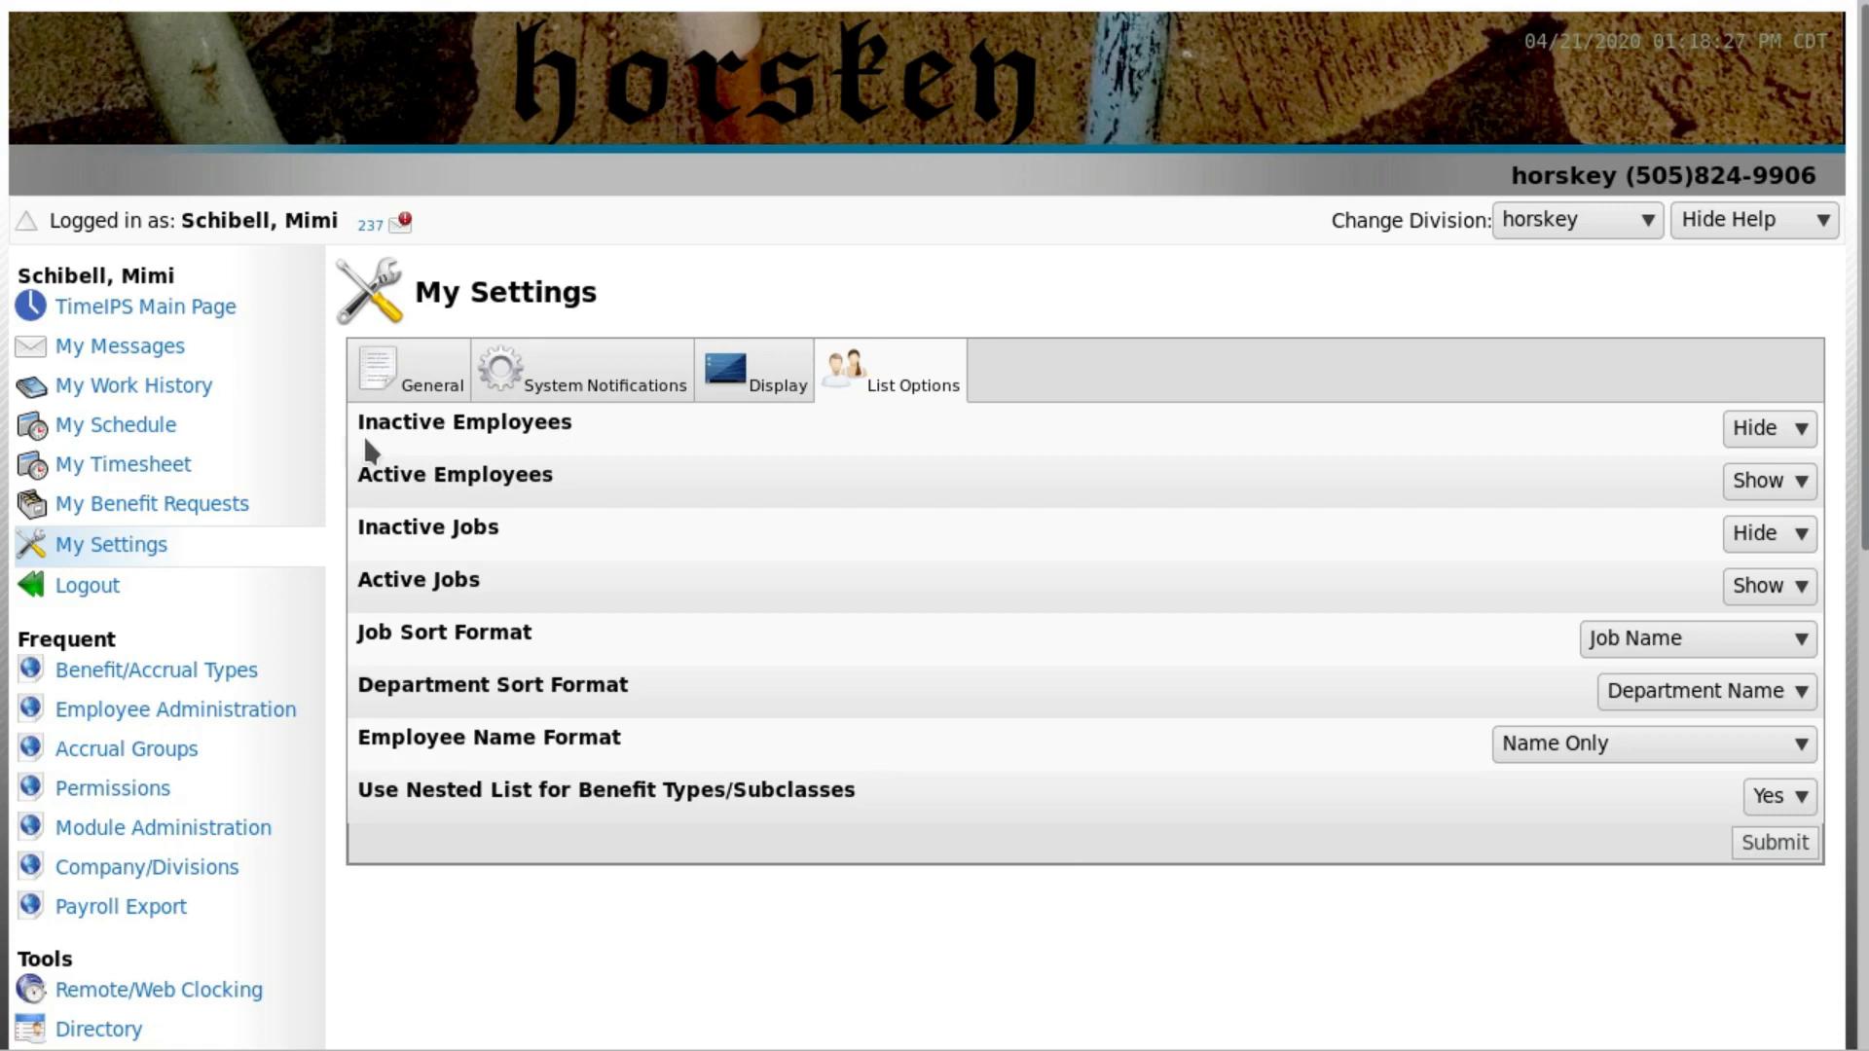
left_click(1778, 423)
left_click(1755, 504)
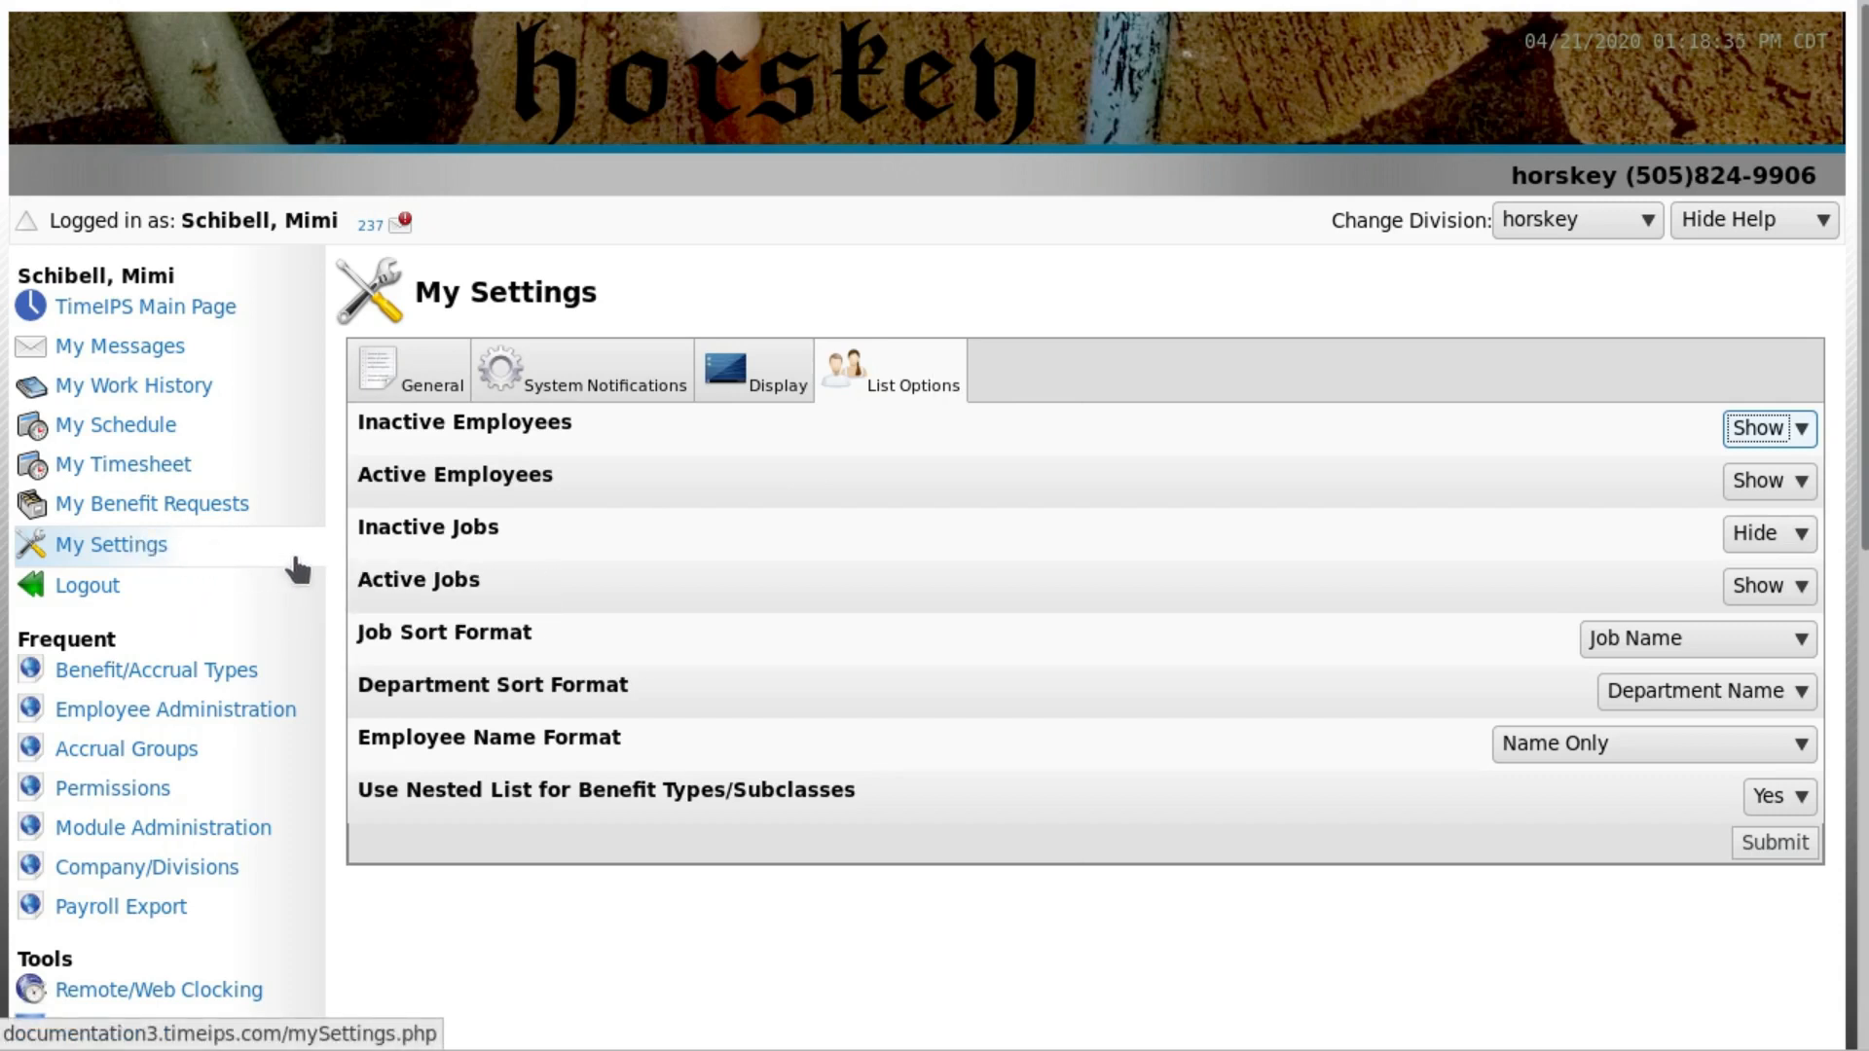
Step: Include inactive employees in the Employee Administration search options and display the updated list
scroll(295, 569, "down", 3)
scroll(293, 570, "down", 3)
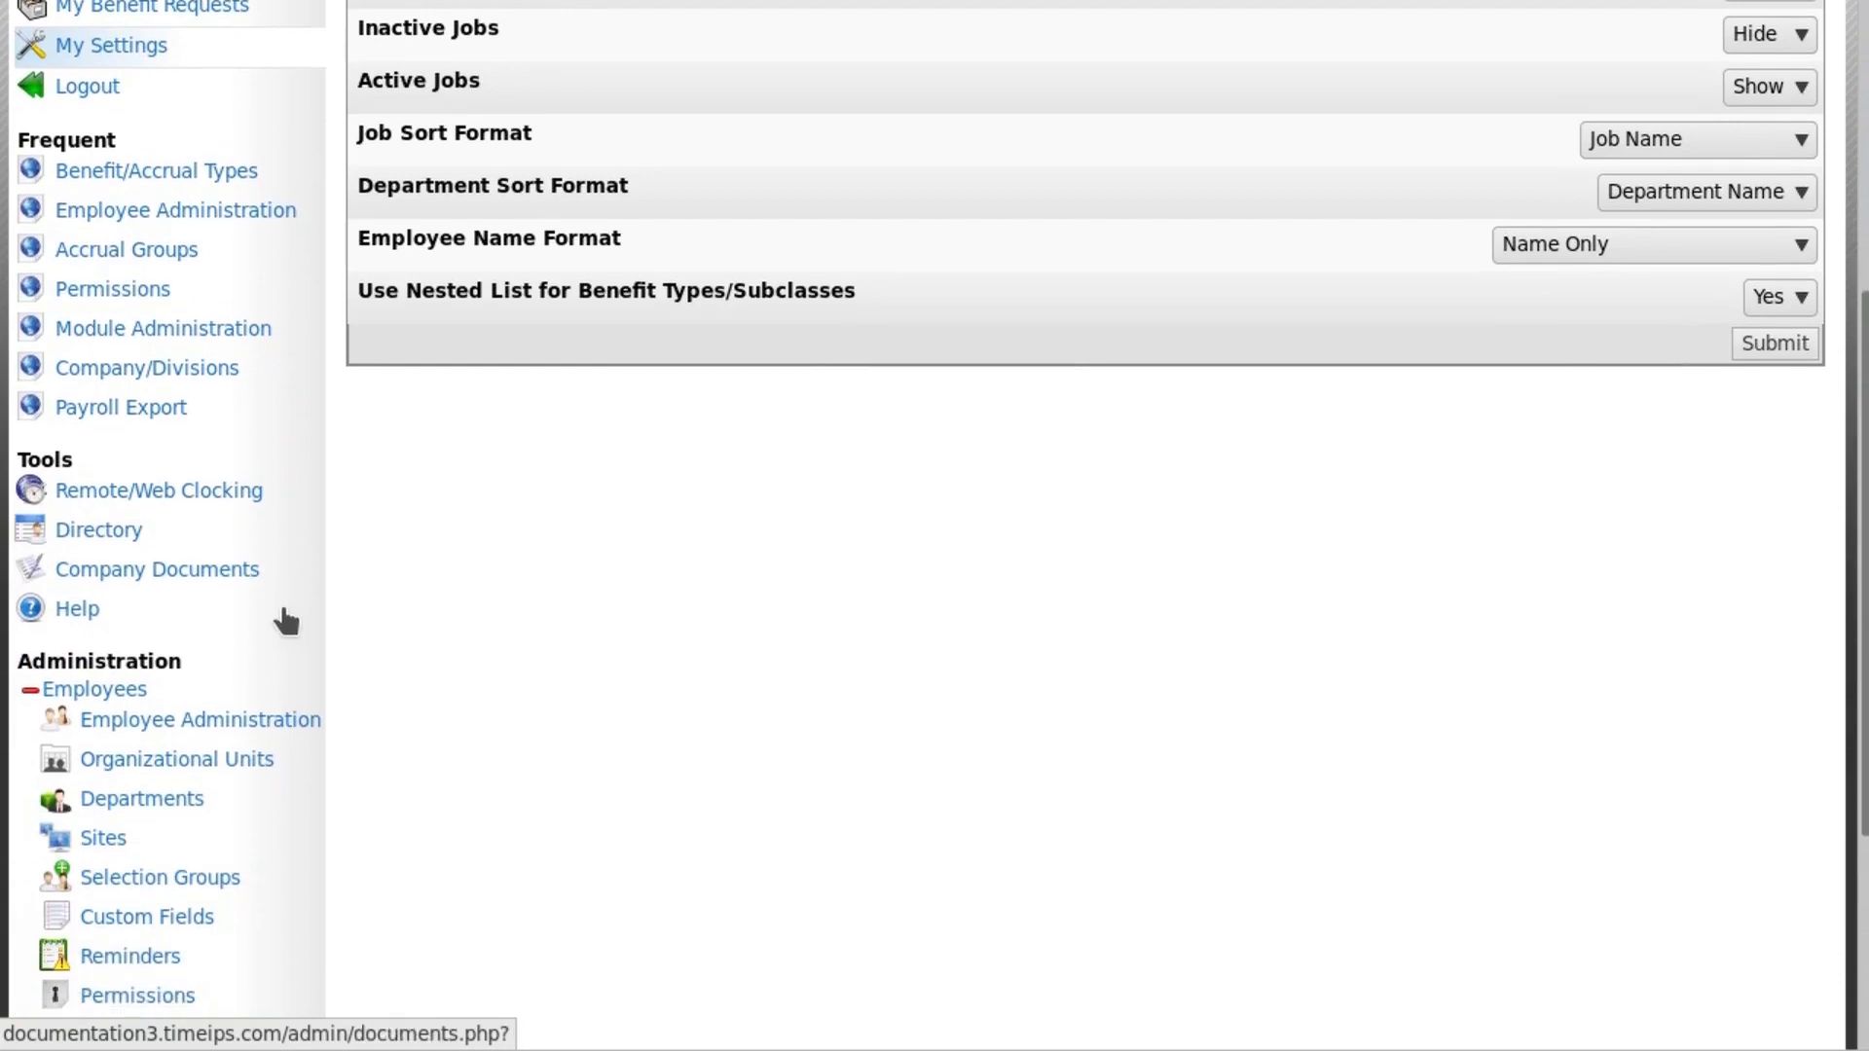
left_click(250, 732)
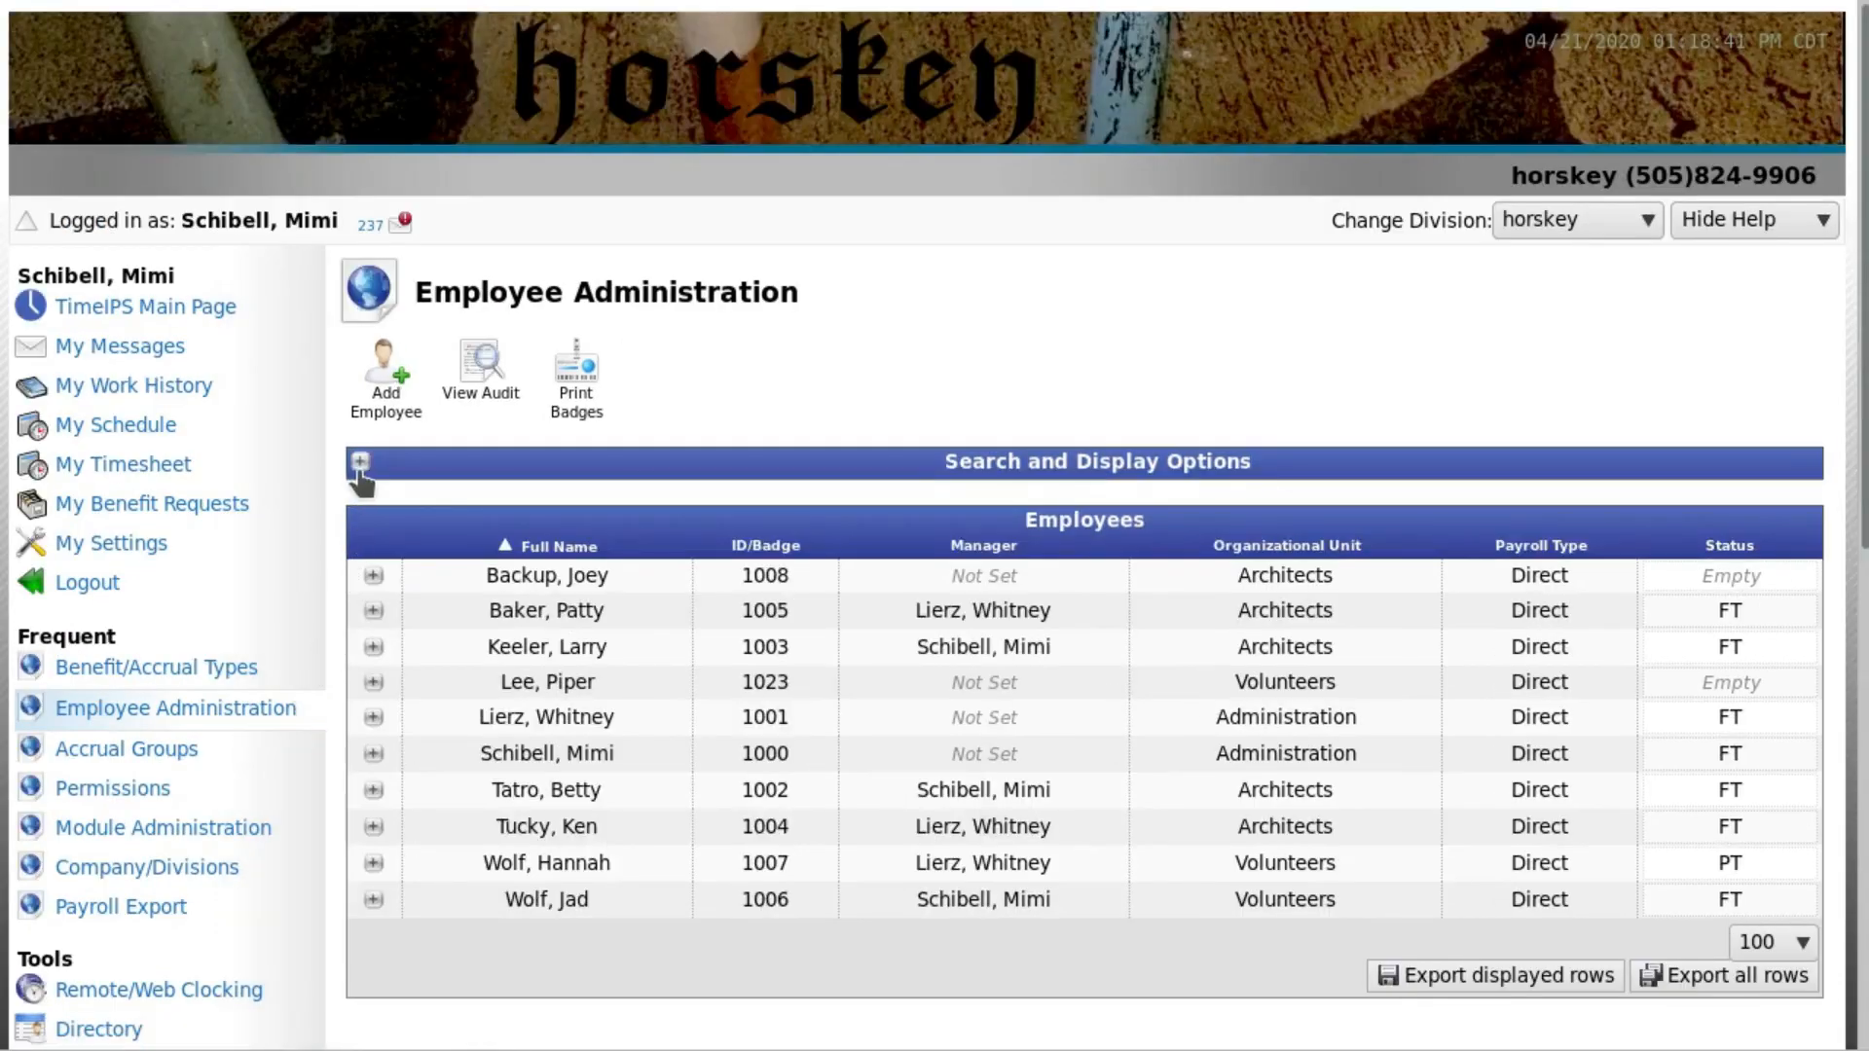
left_click(359, 462)
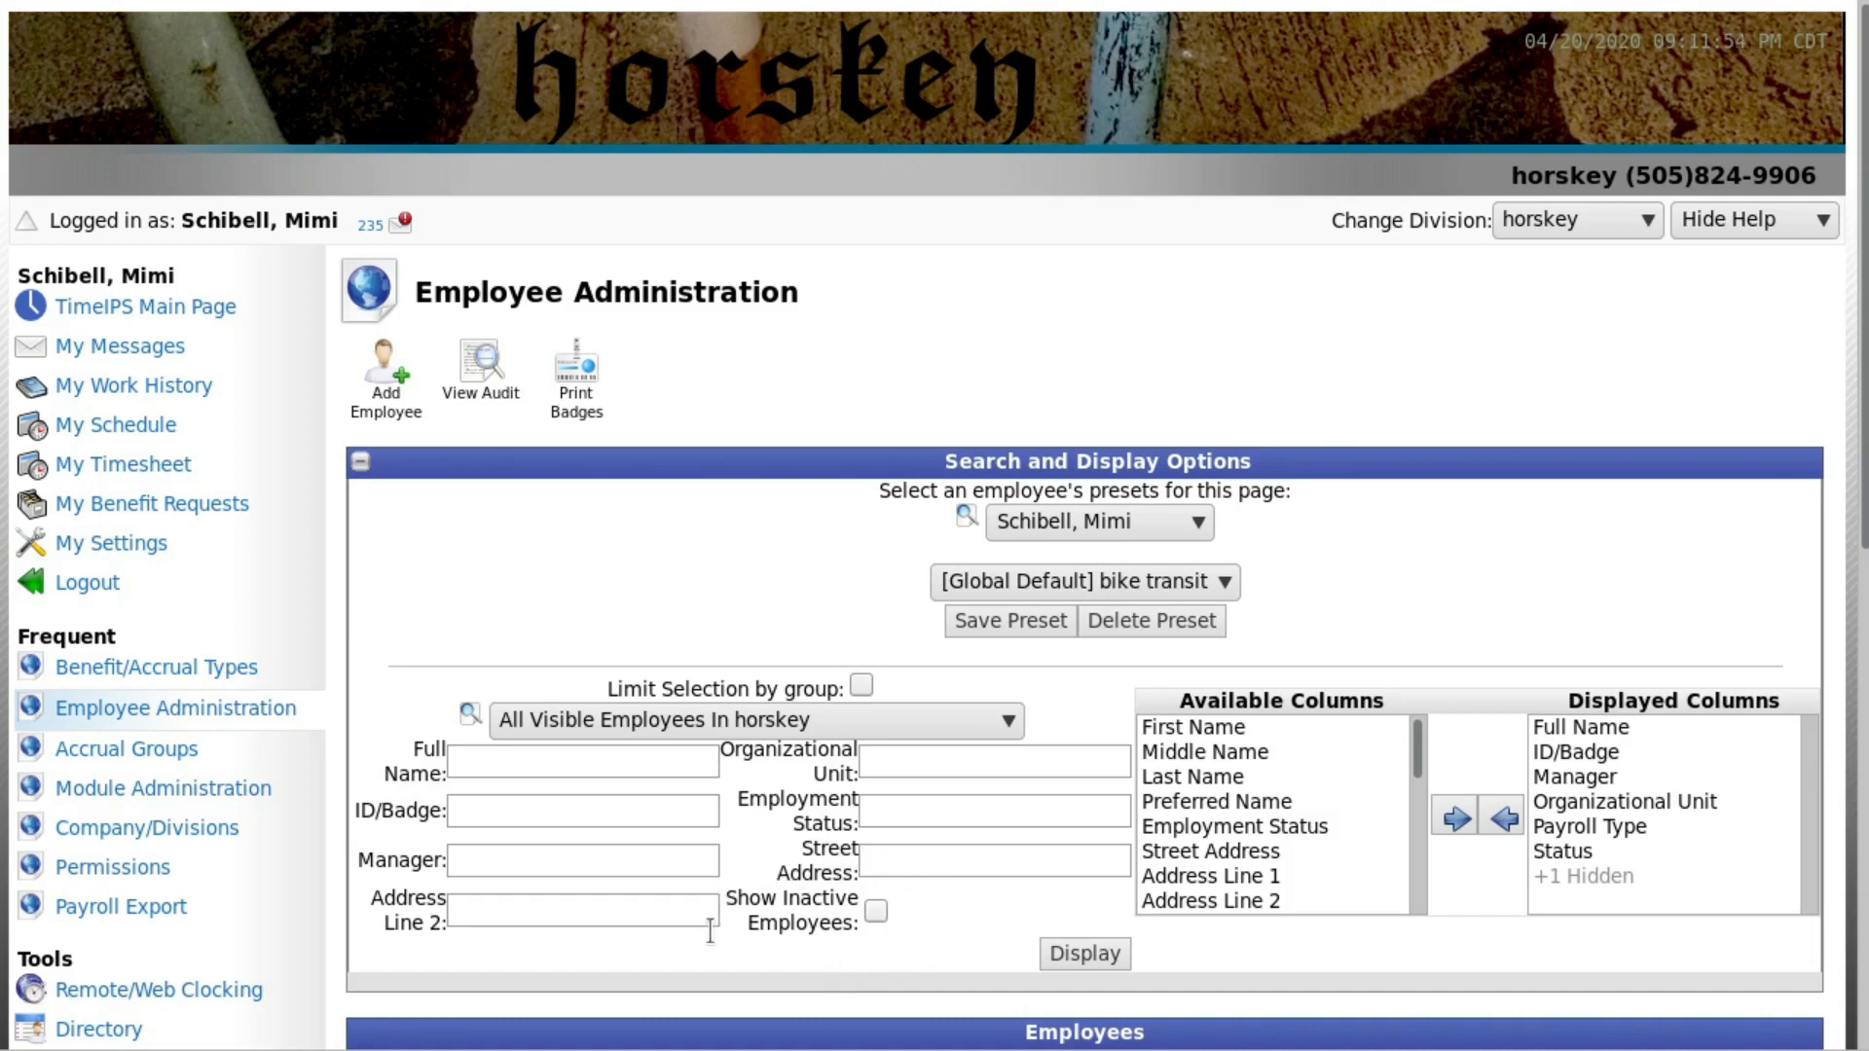
left_click(875, 909)
left_click(1061, 959)
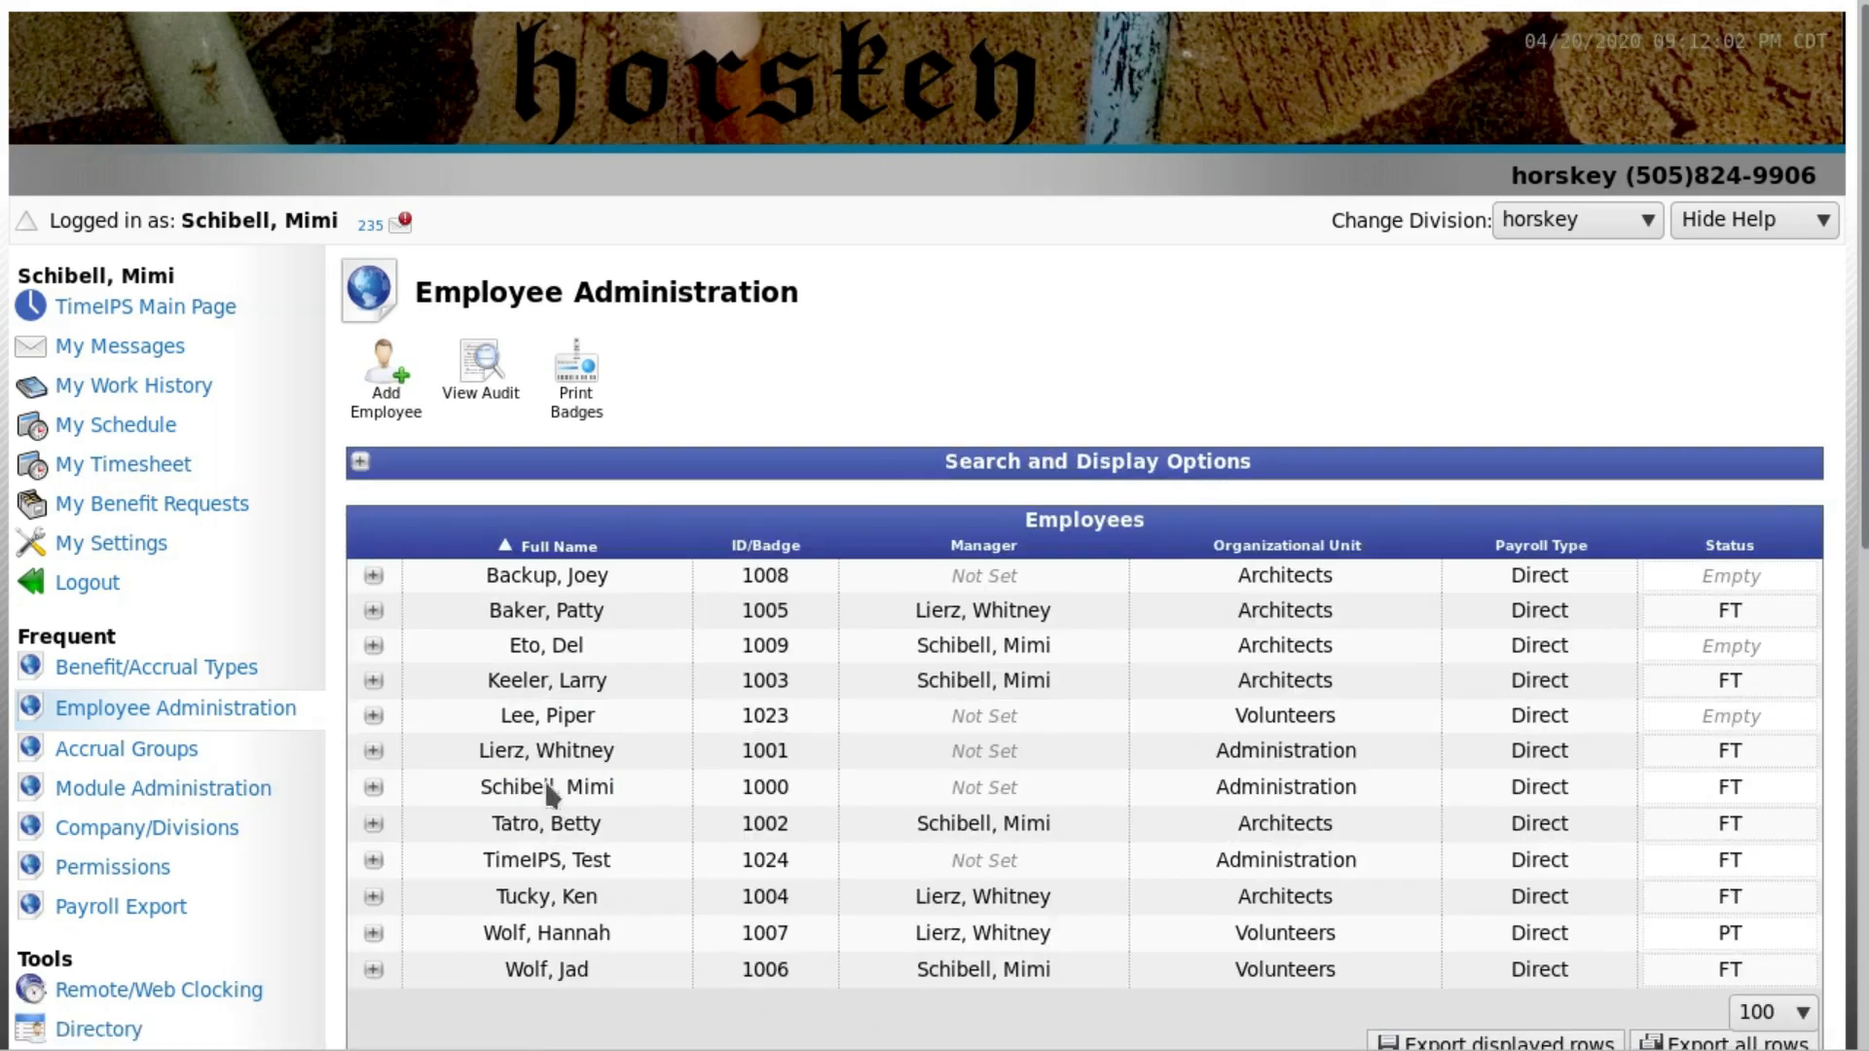
Step: Start a new employment/pay history entry for the first listed employee with the span starting 05/01/2020 08:00:00 AM
left_click(373, 576)
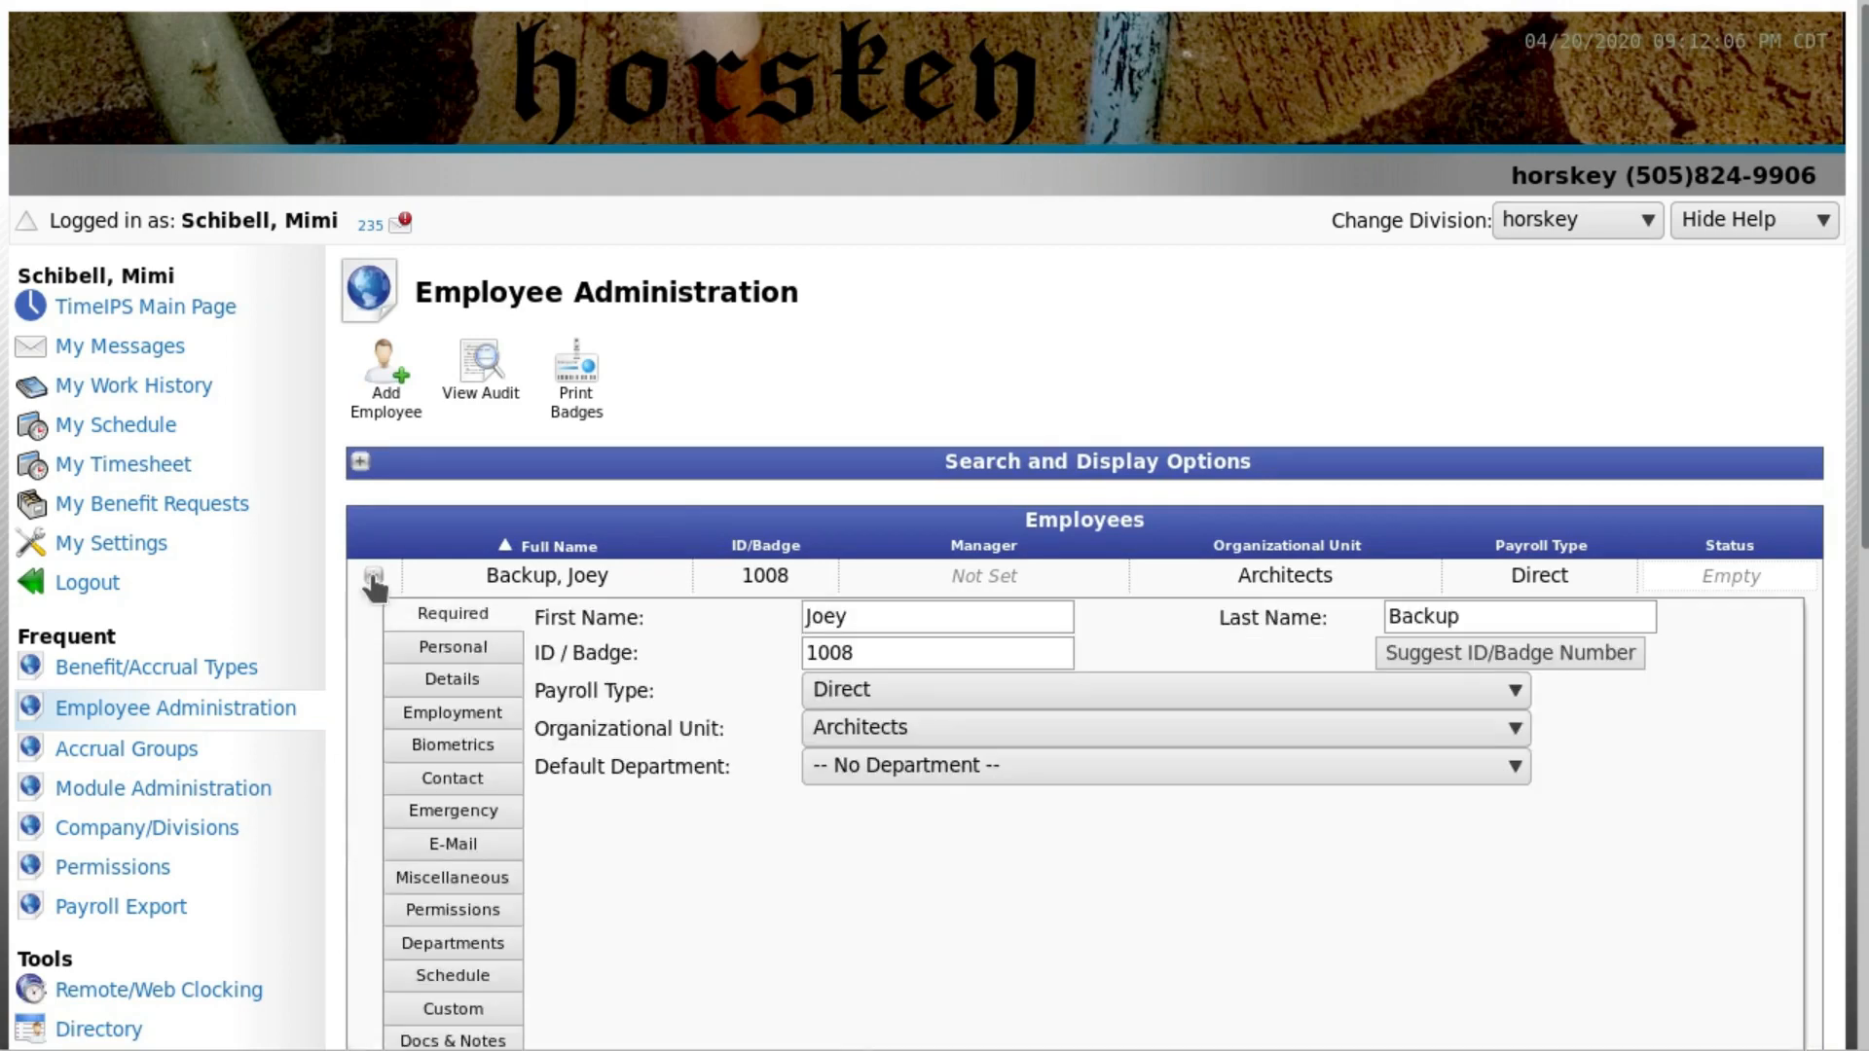
left_click(425, 722)
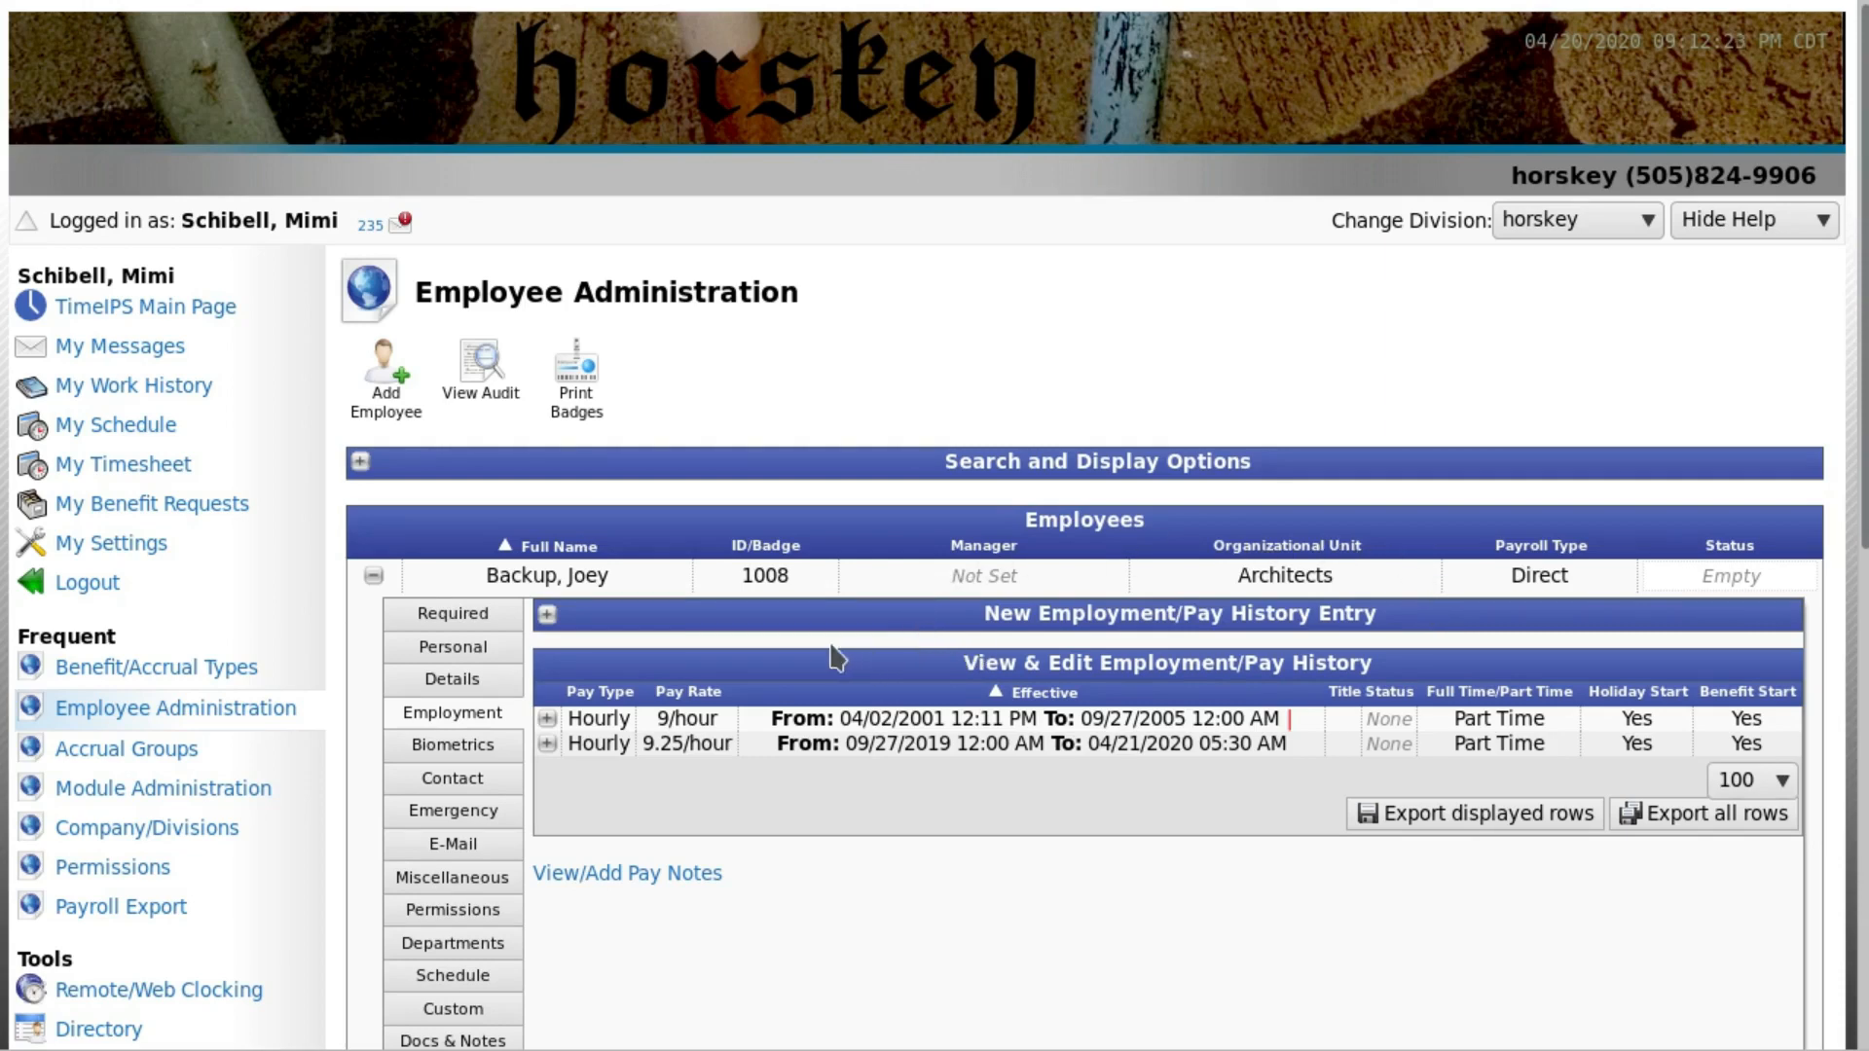
left_click(547, 615)
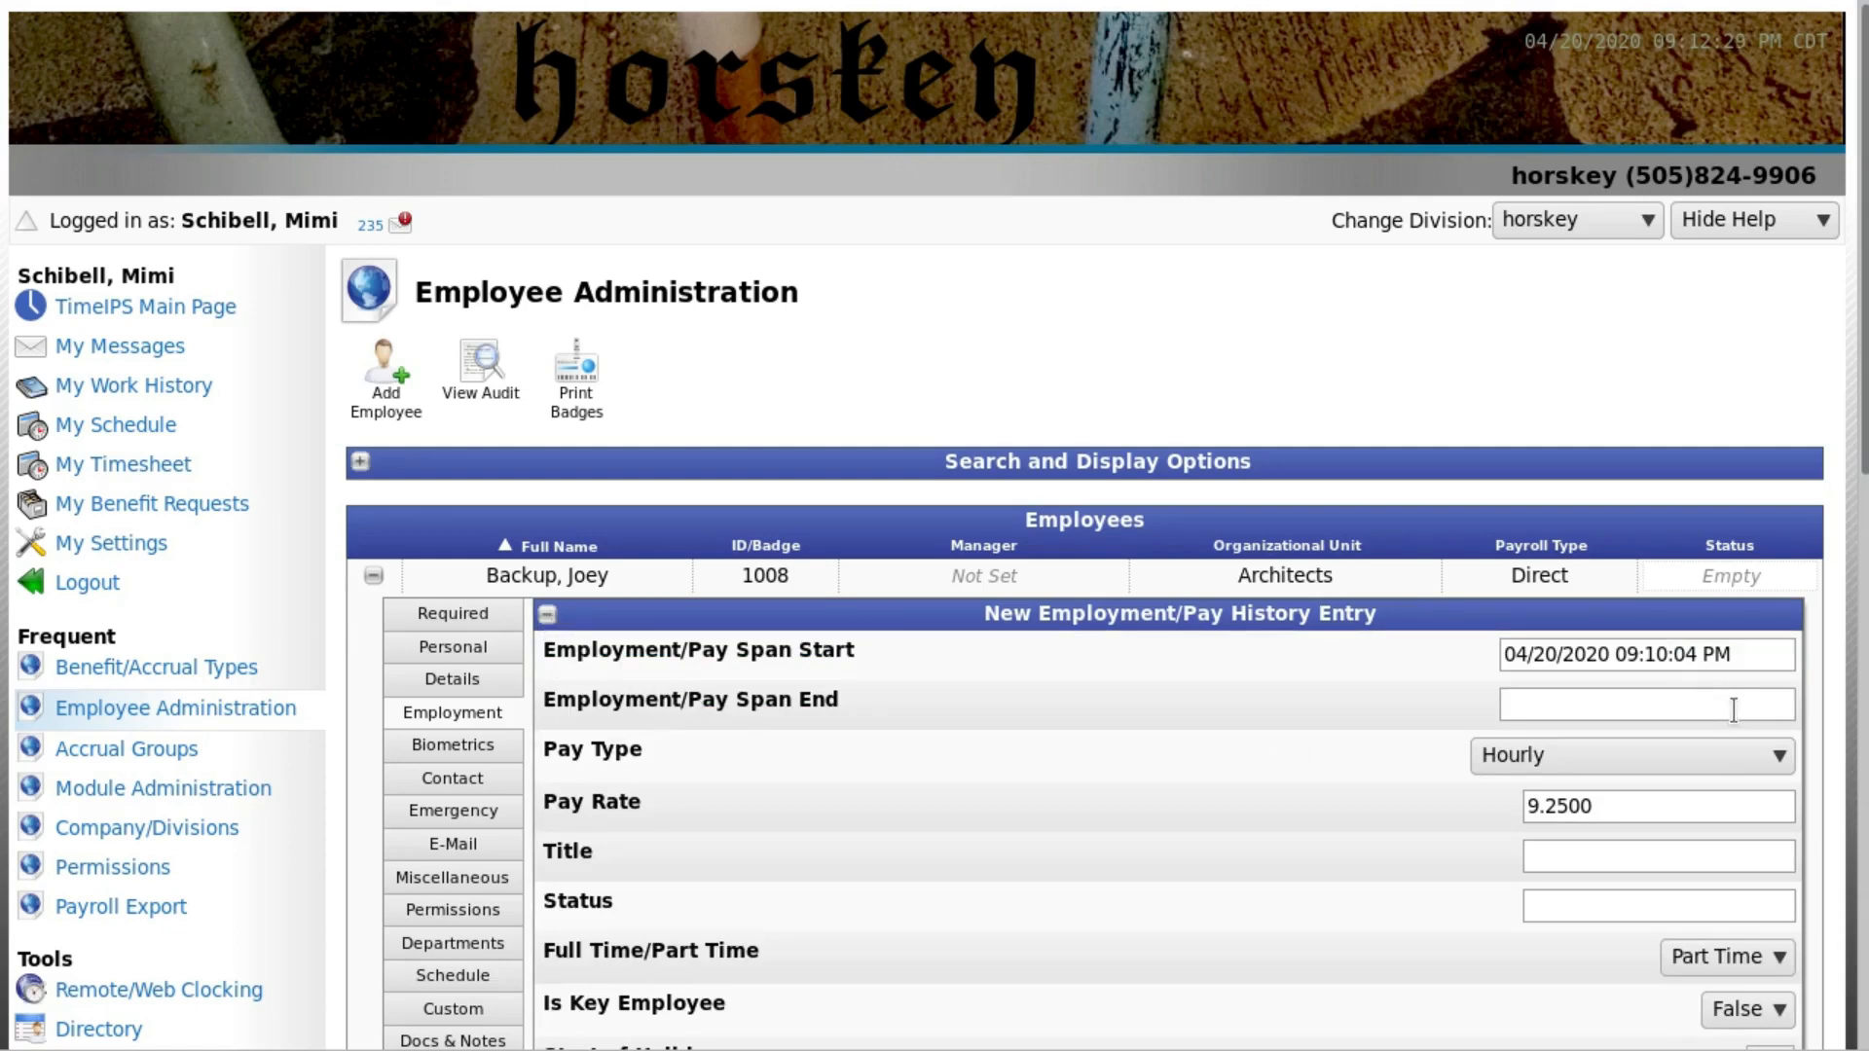
left_click(1737, 654)
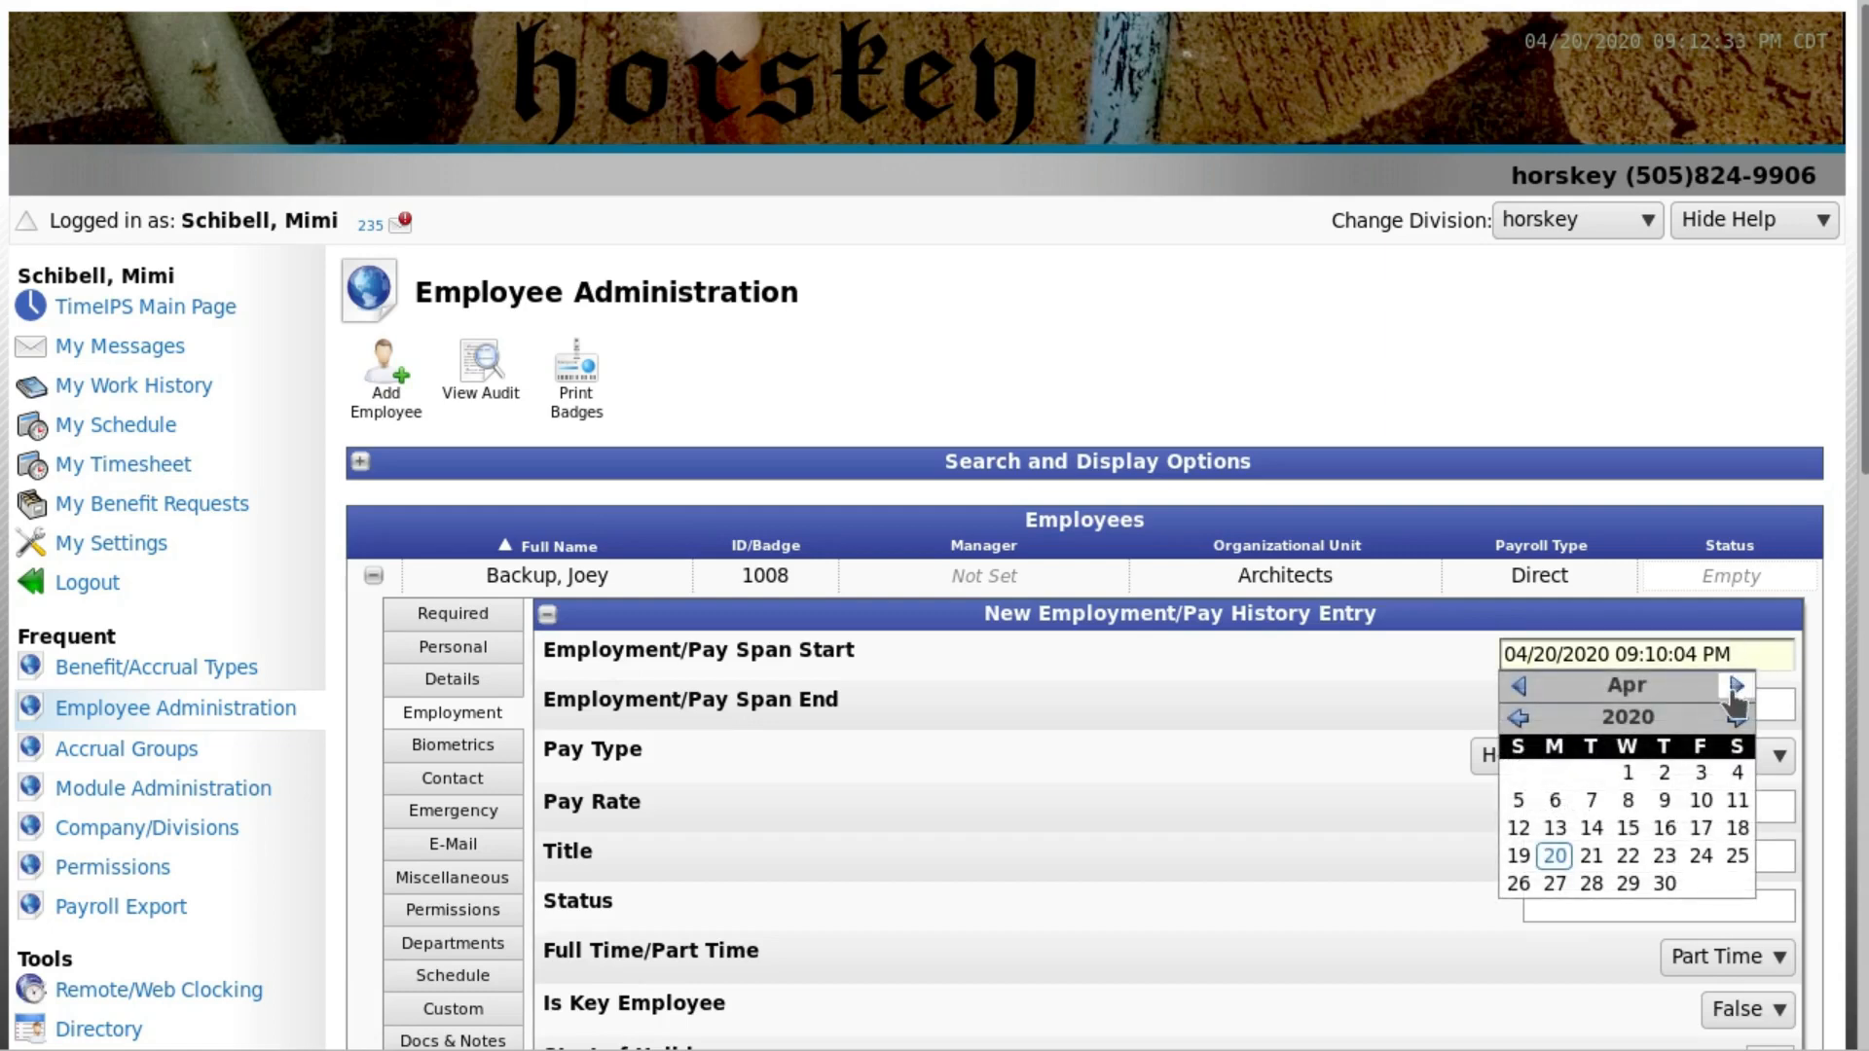
left_click(1737, 685)
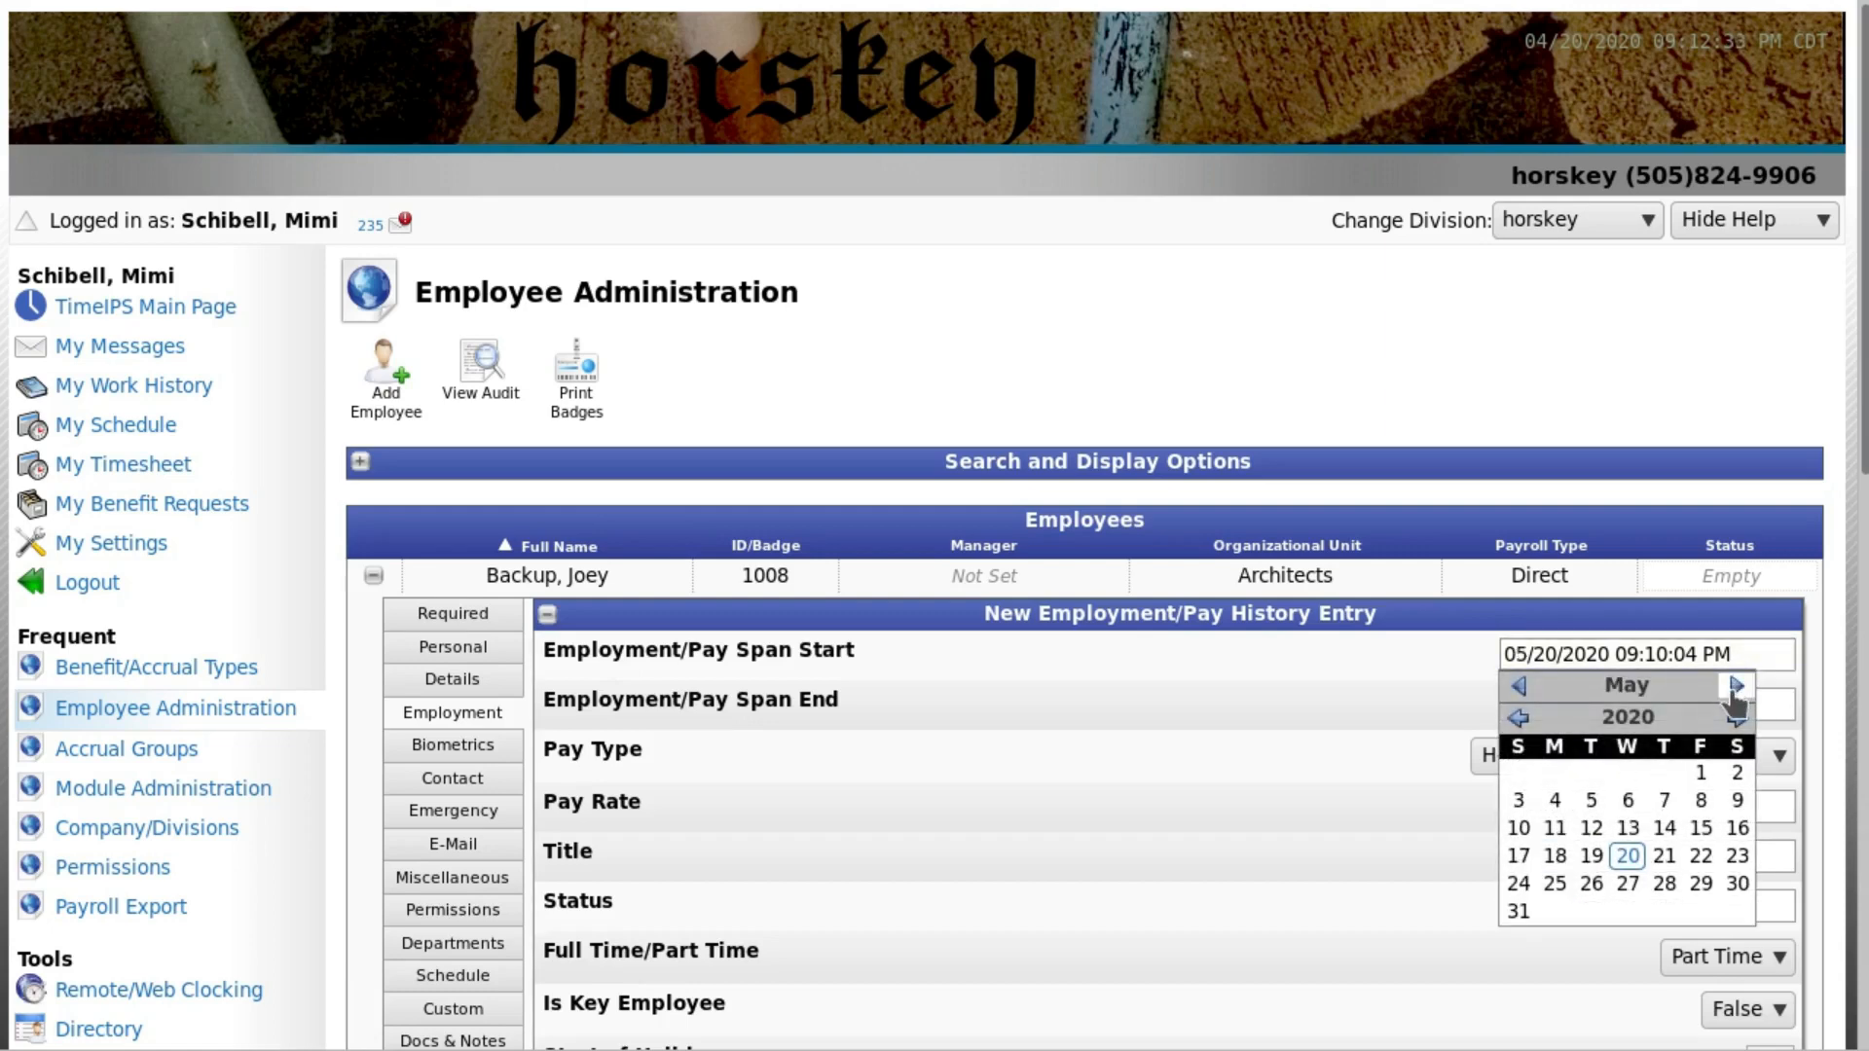
left_click(1699, 769)
left_click(1620, 658)
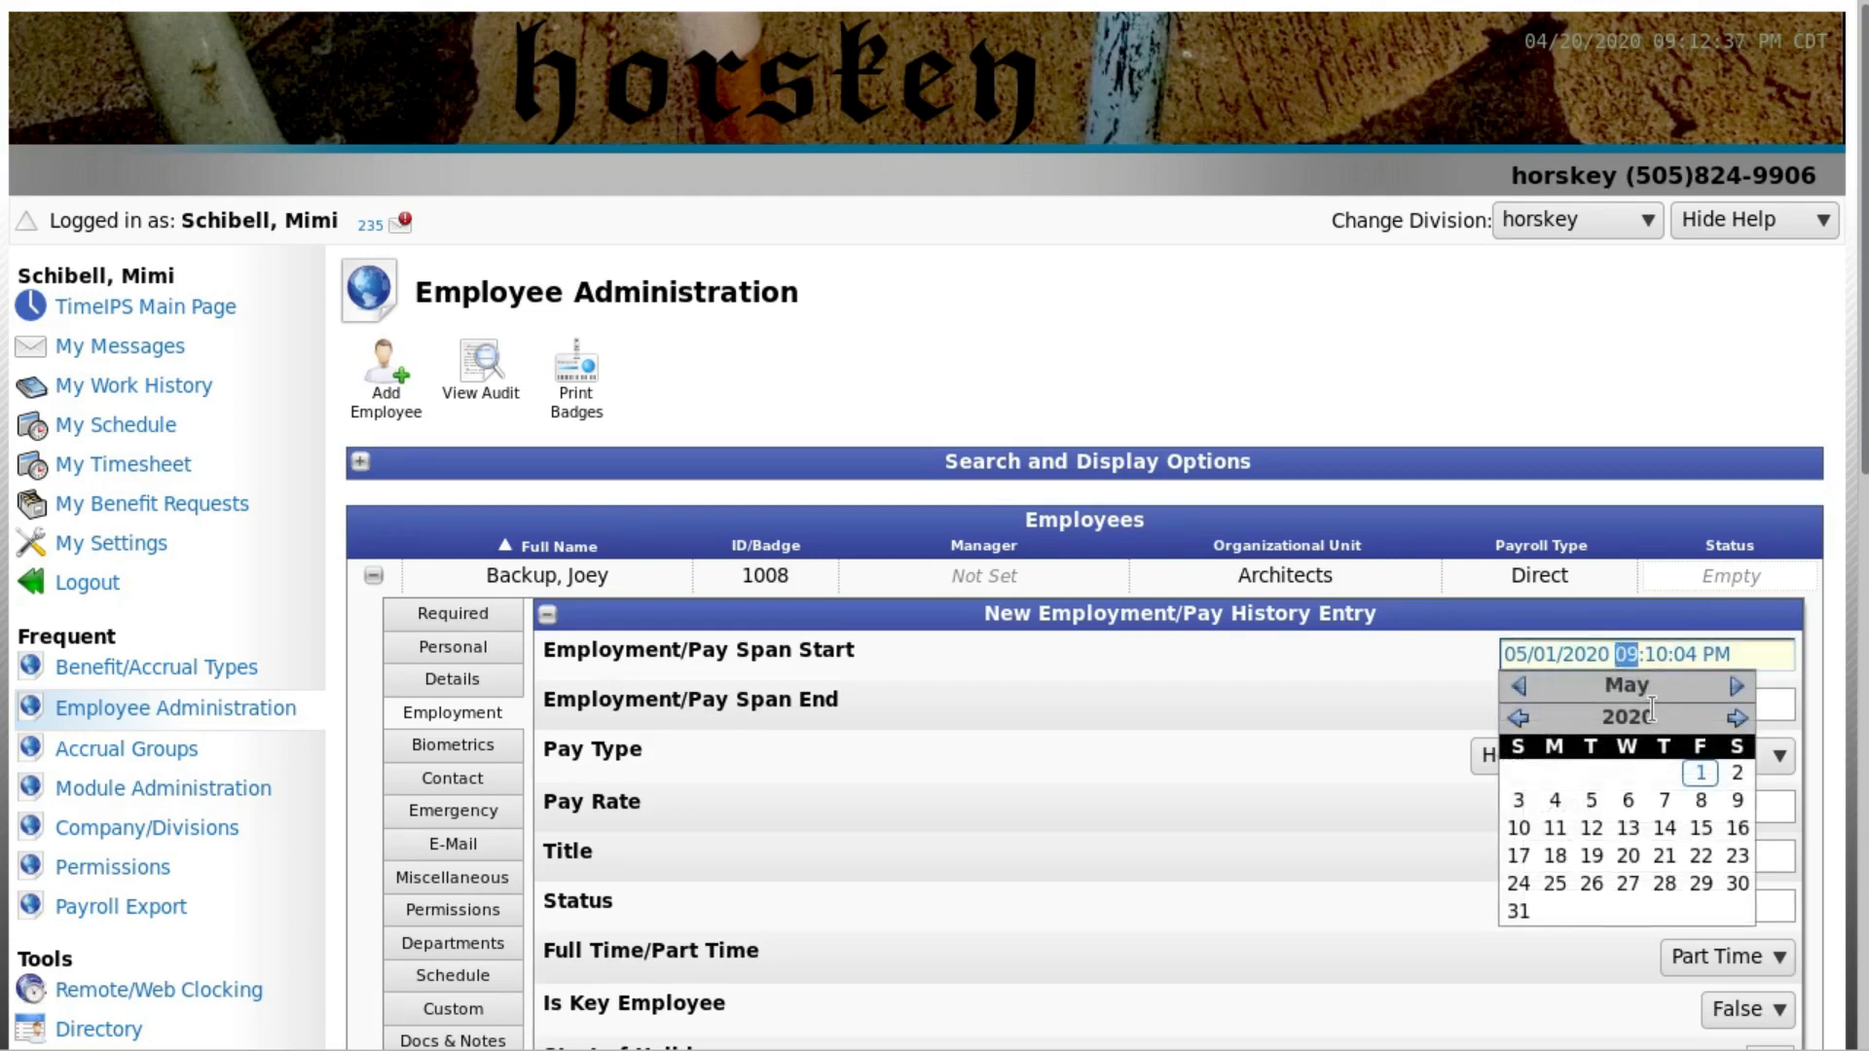
type("080000a")
left_click(1826, 643)
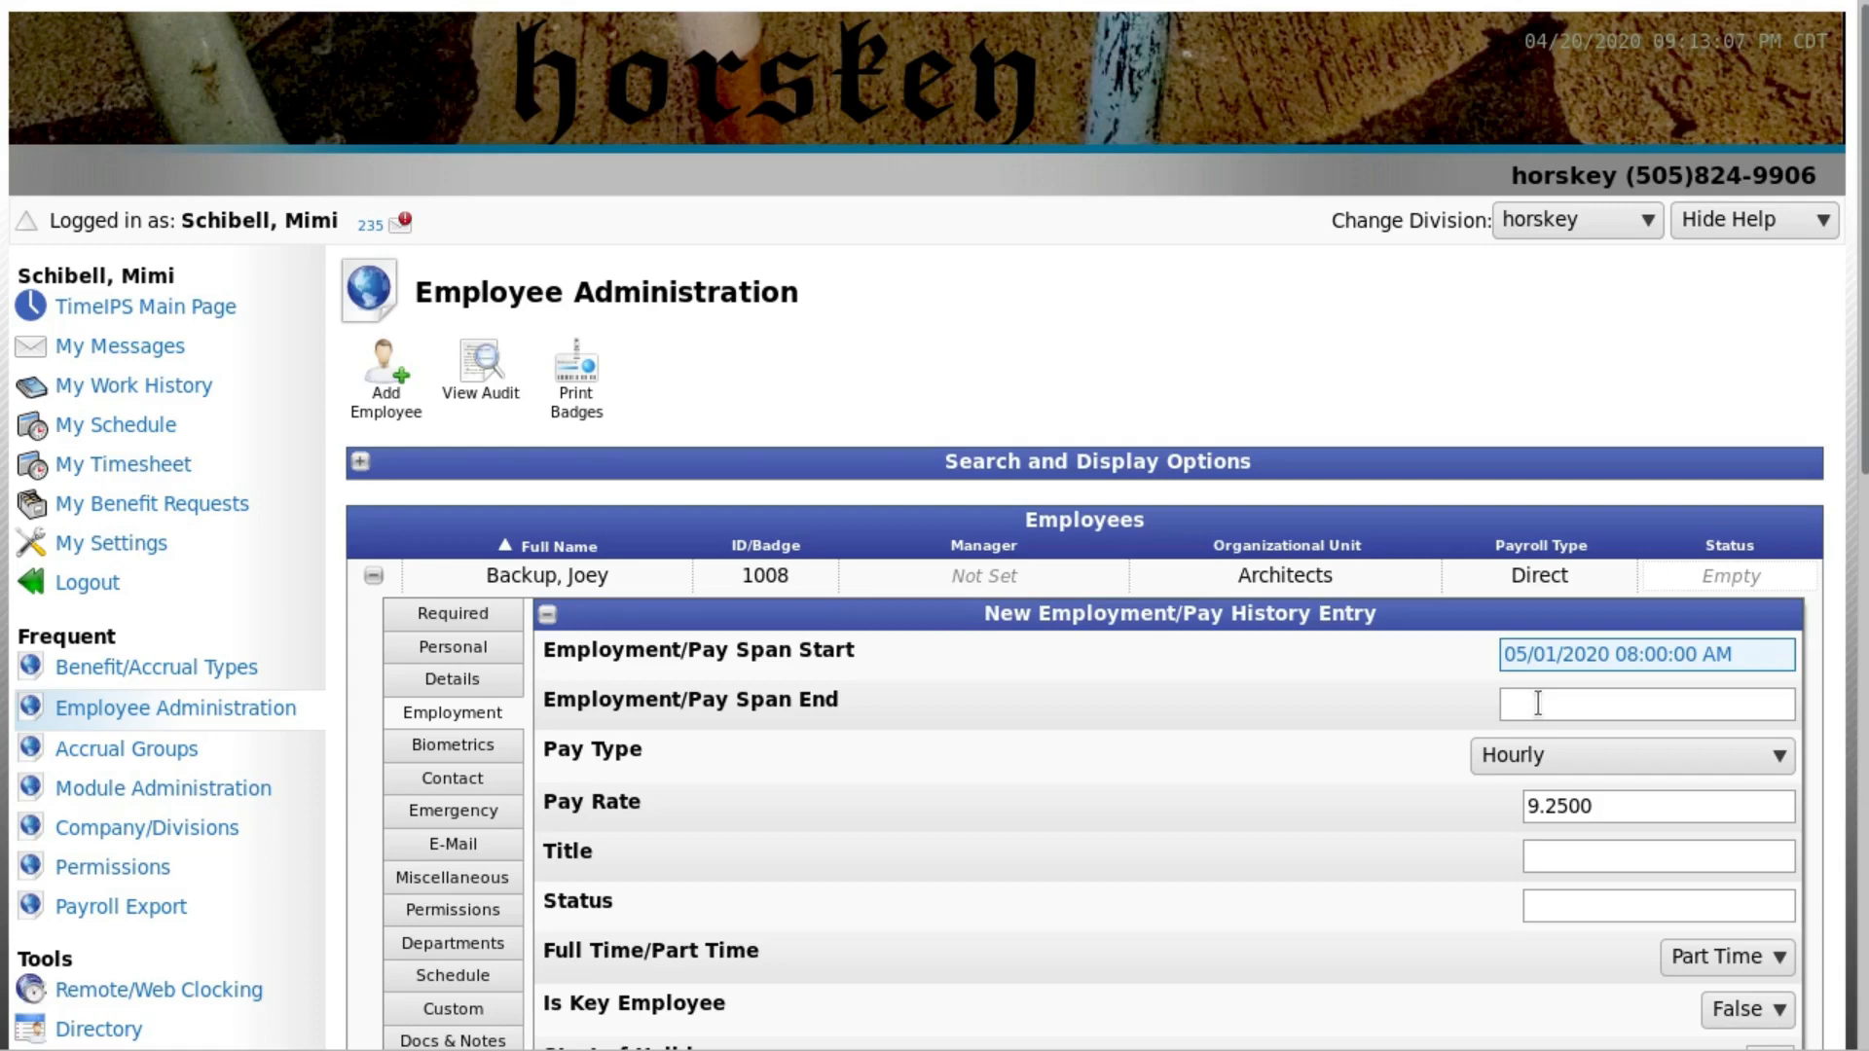
scroll(1538, 702, "down", 3)
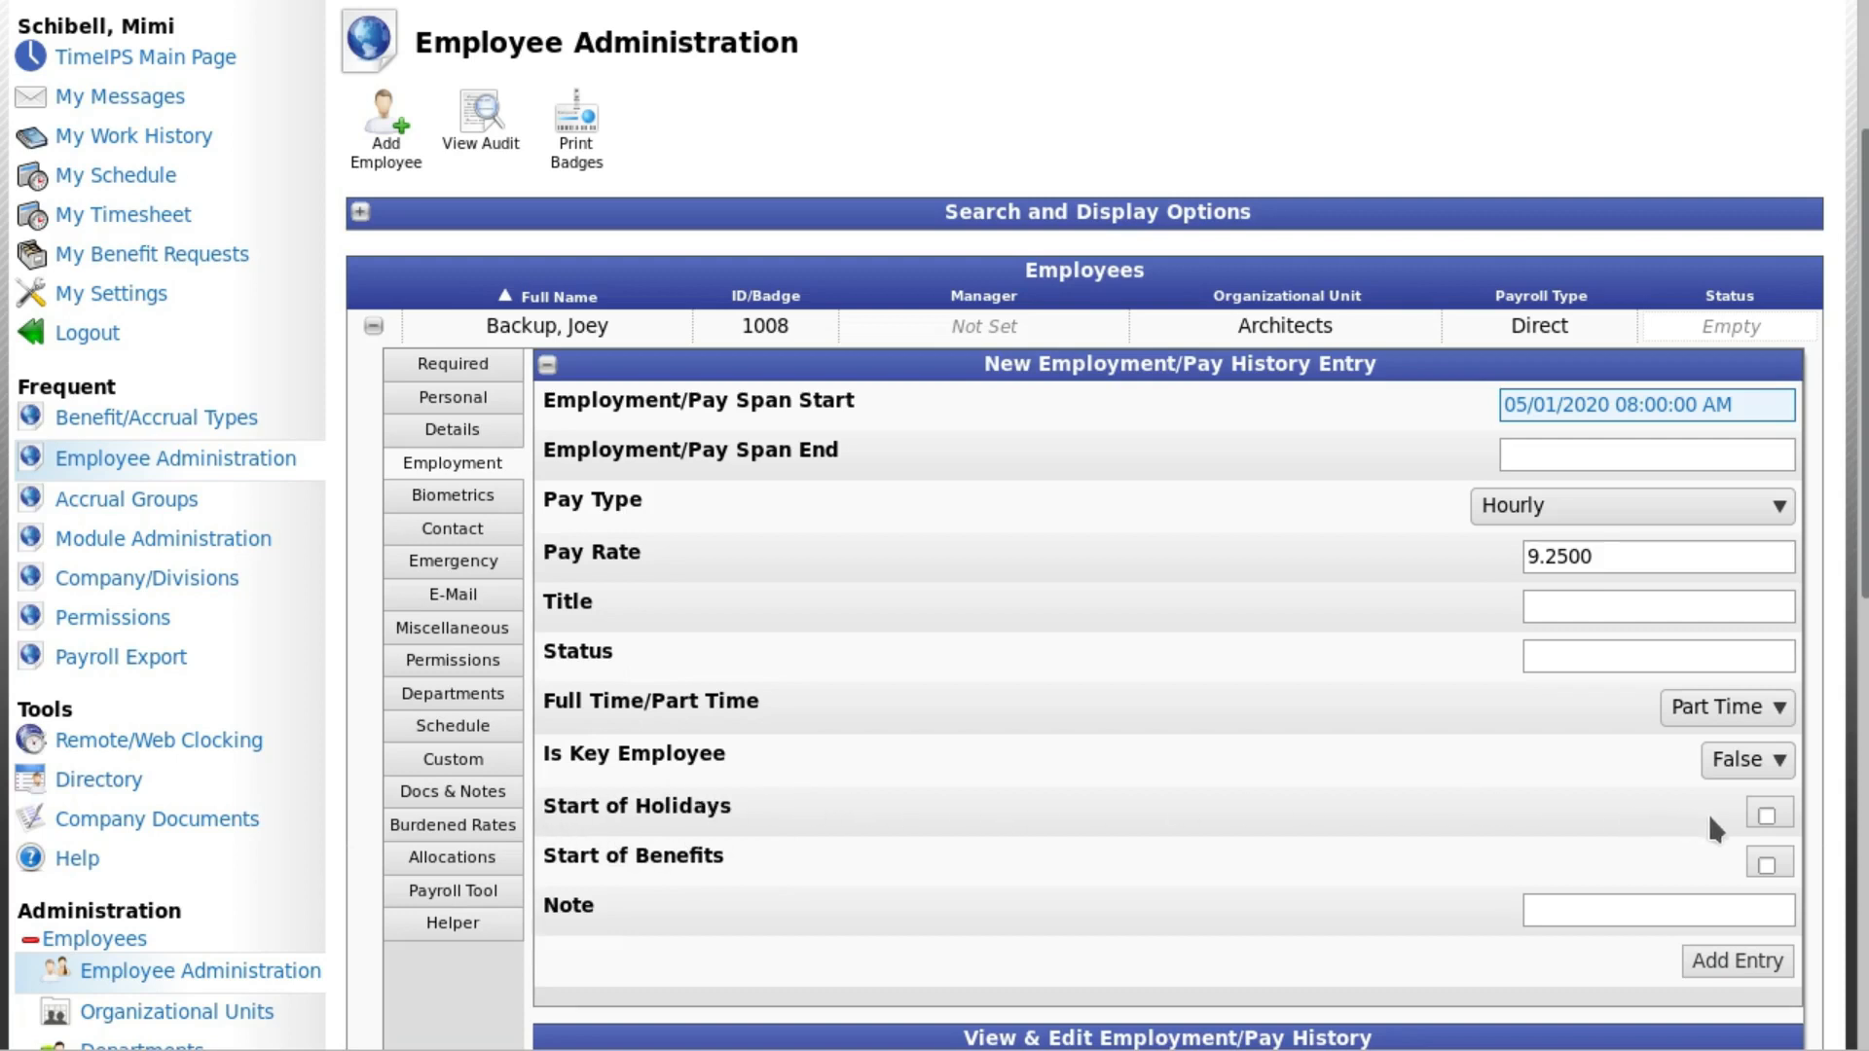
left_click(1764, 818)
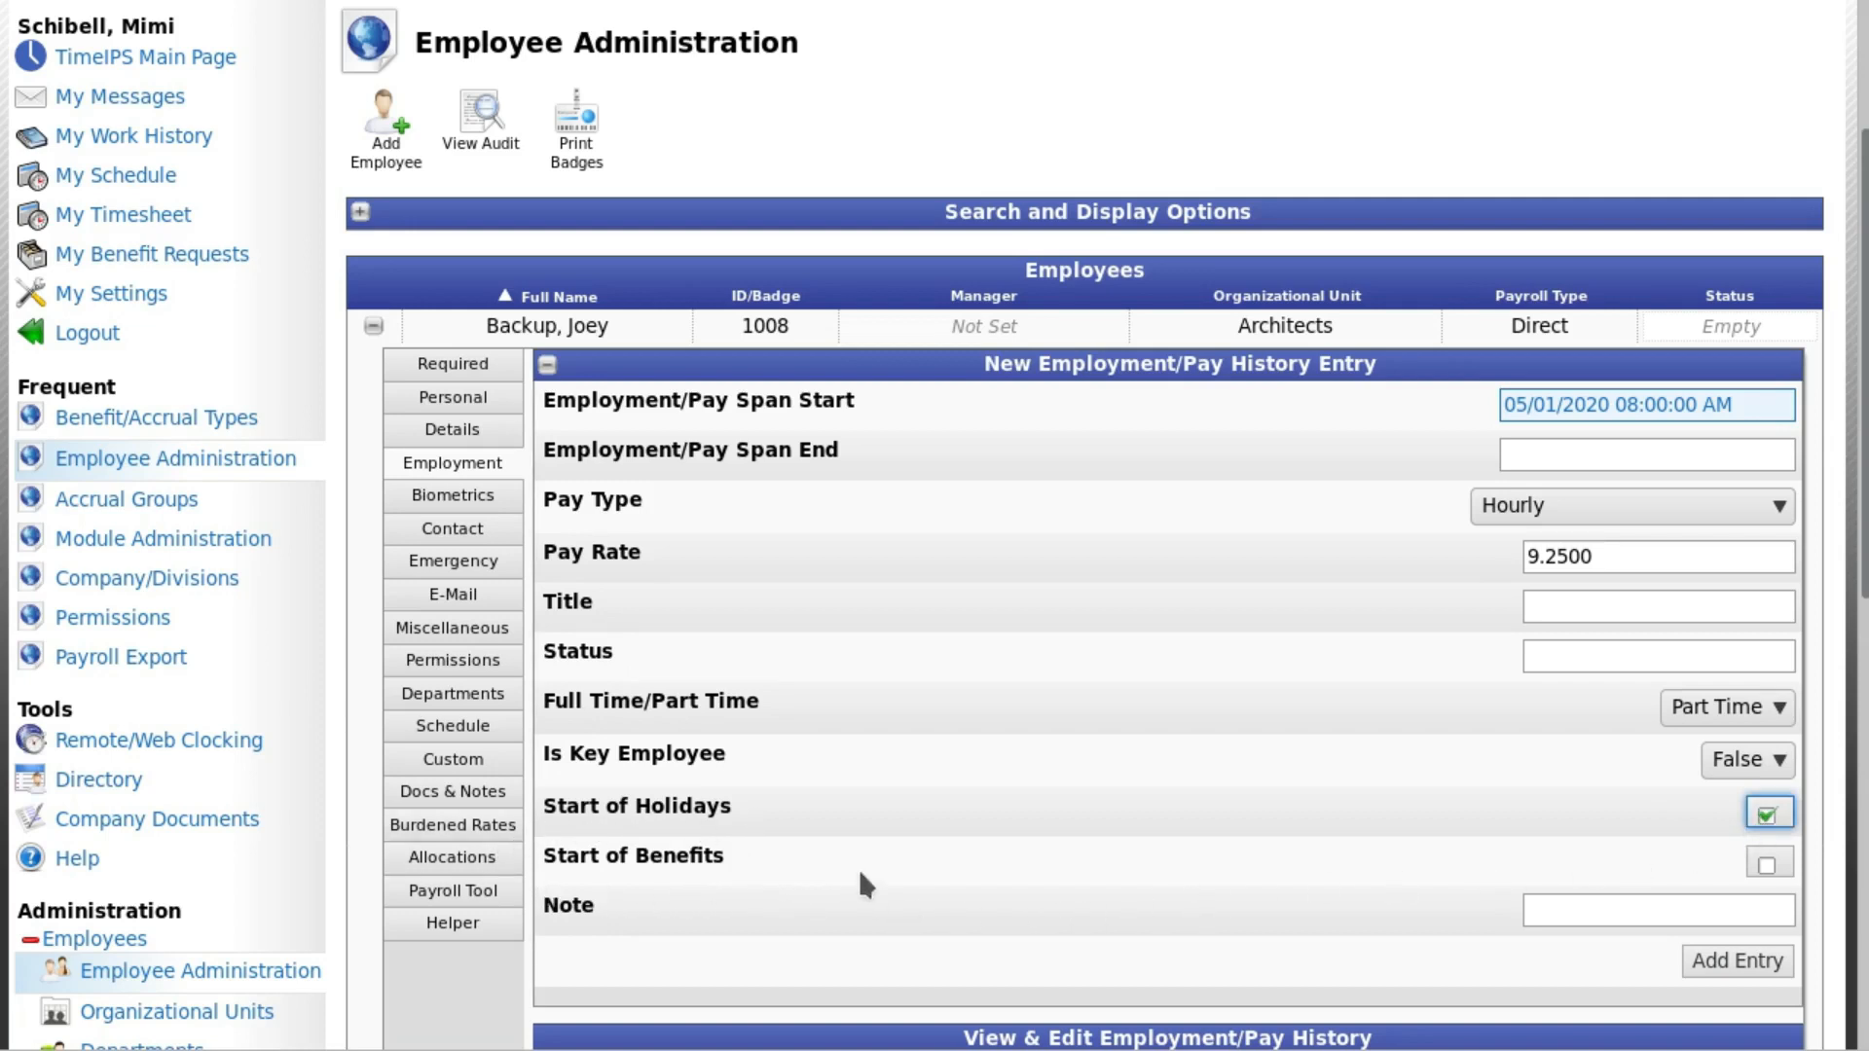
left_click(1766, 865)
left_click(1762, 817)
left_click(1761, 864)
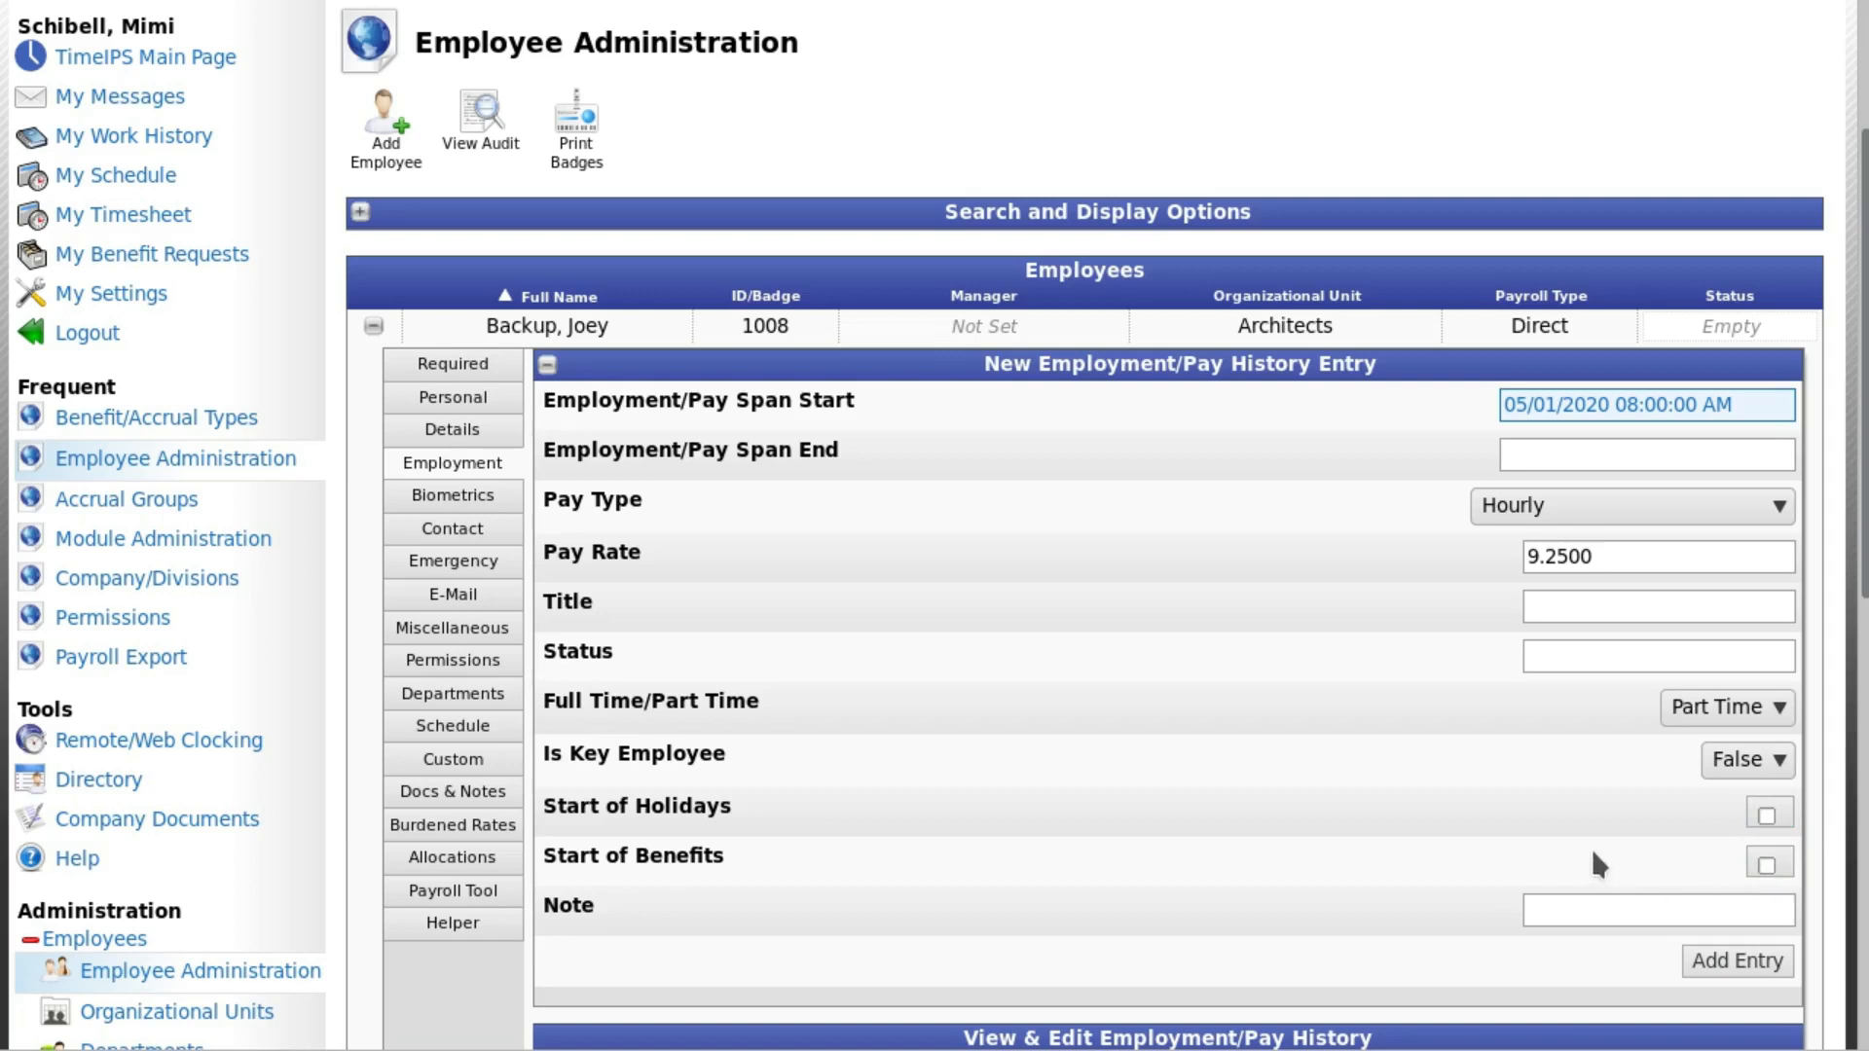
Step: Add the new employment/pay history entry with the span start 05/01/2020 08:00:00 AM
scroll(1591, 848, "down", 1)
left_click(1582, 825)
left_click(1715, 881)
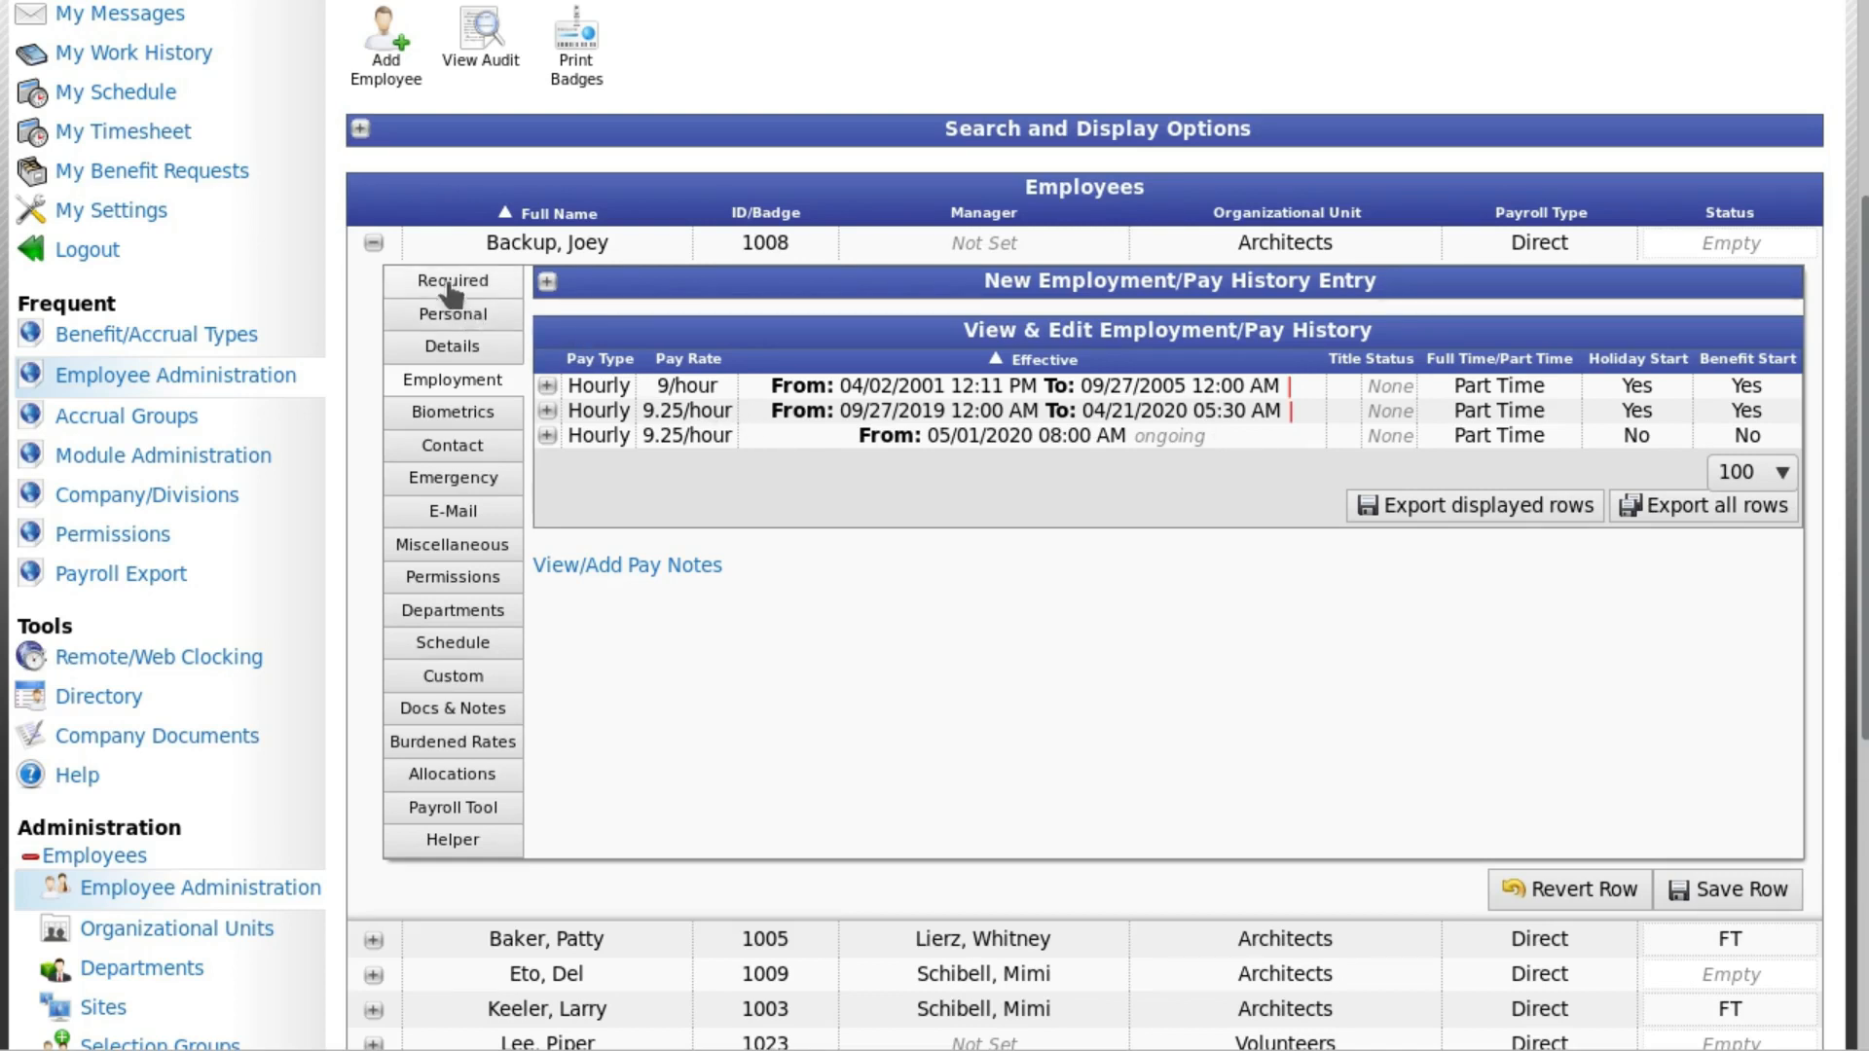
Step: Generate a suggested ID/badge number for the employee and revert the row
left_click(487, 290)
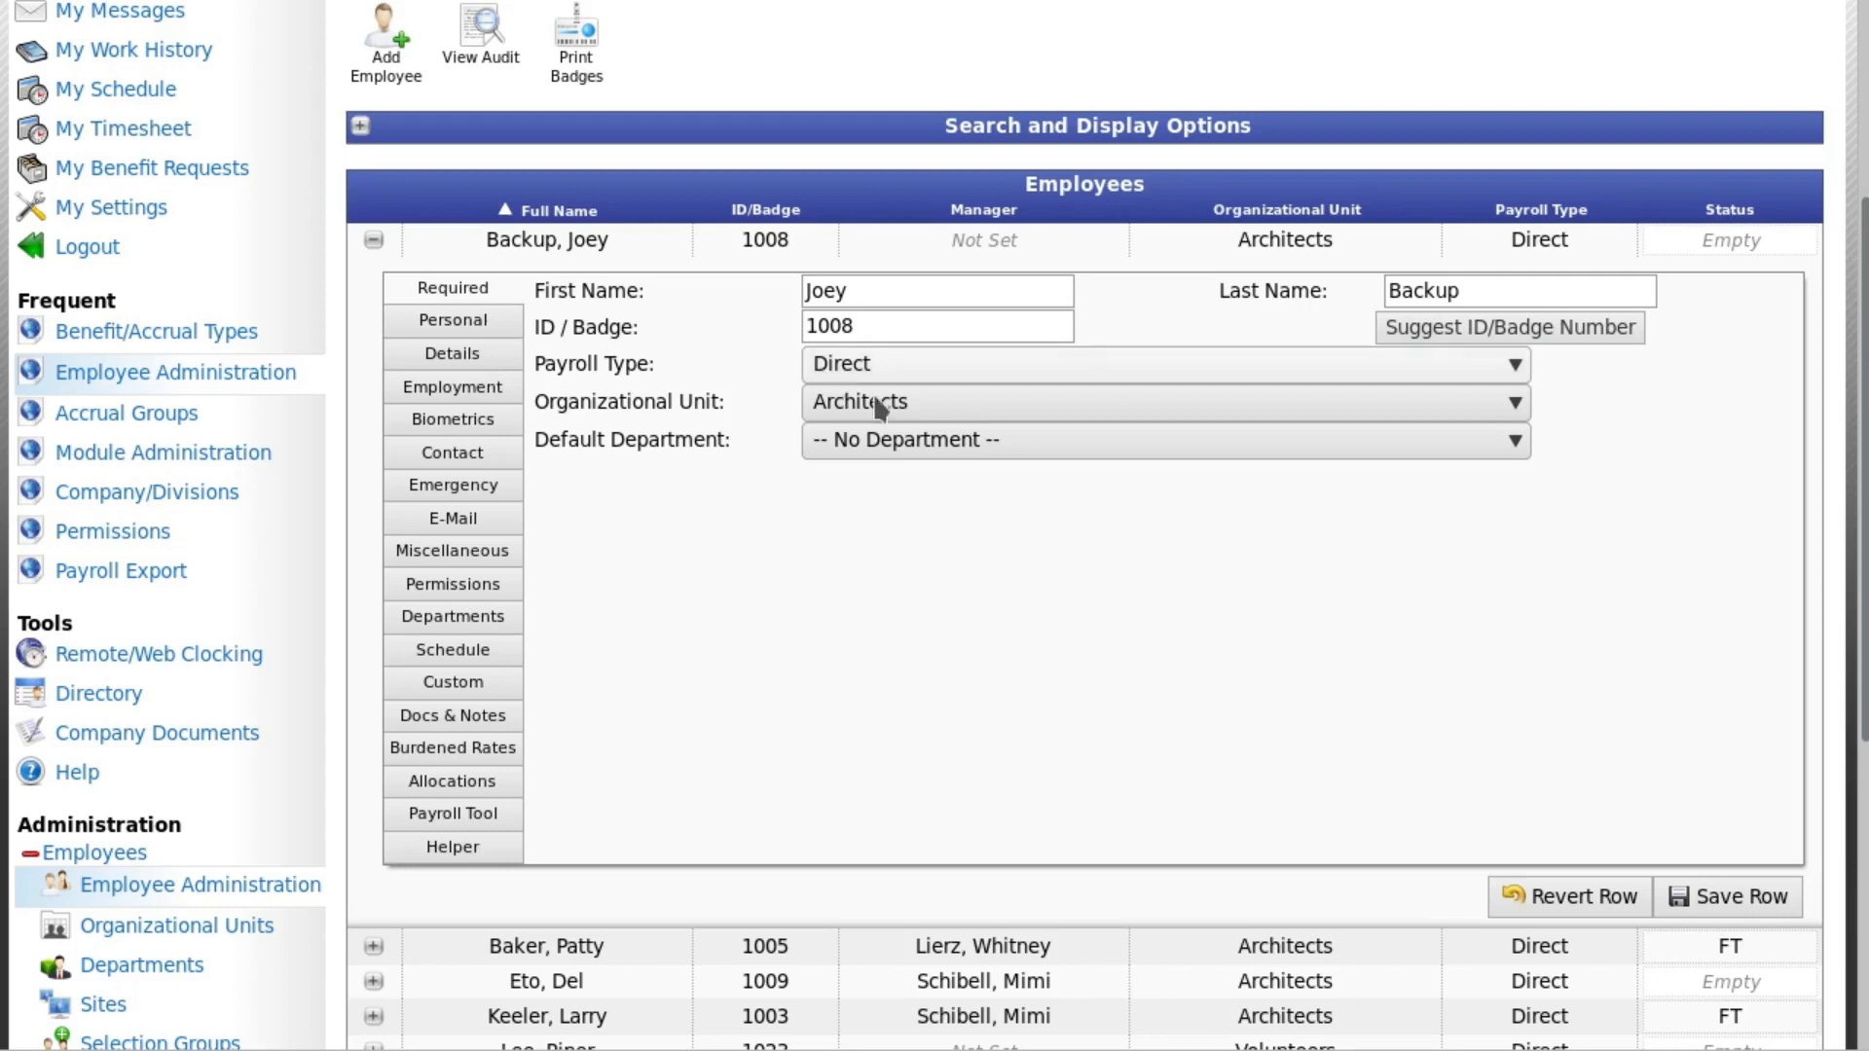
left_click(1569, 333)
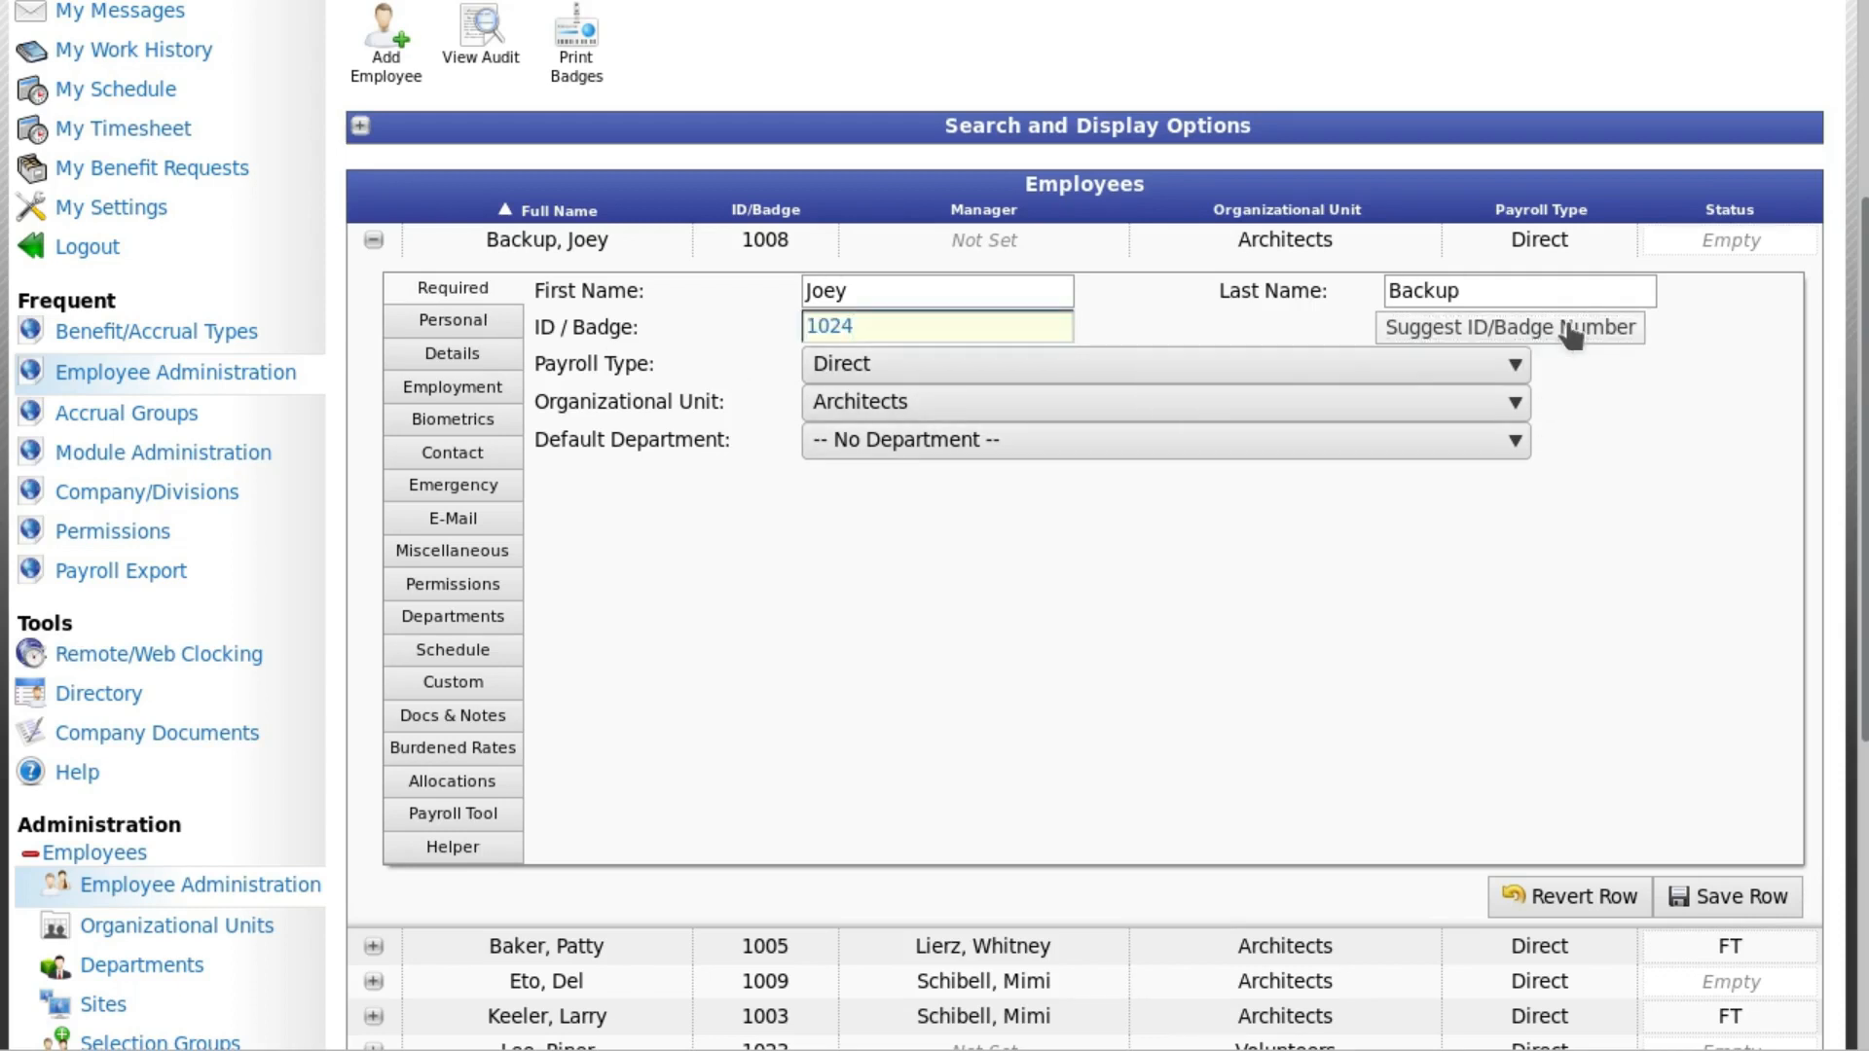
left_click(1558, 894)
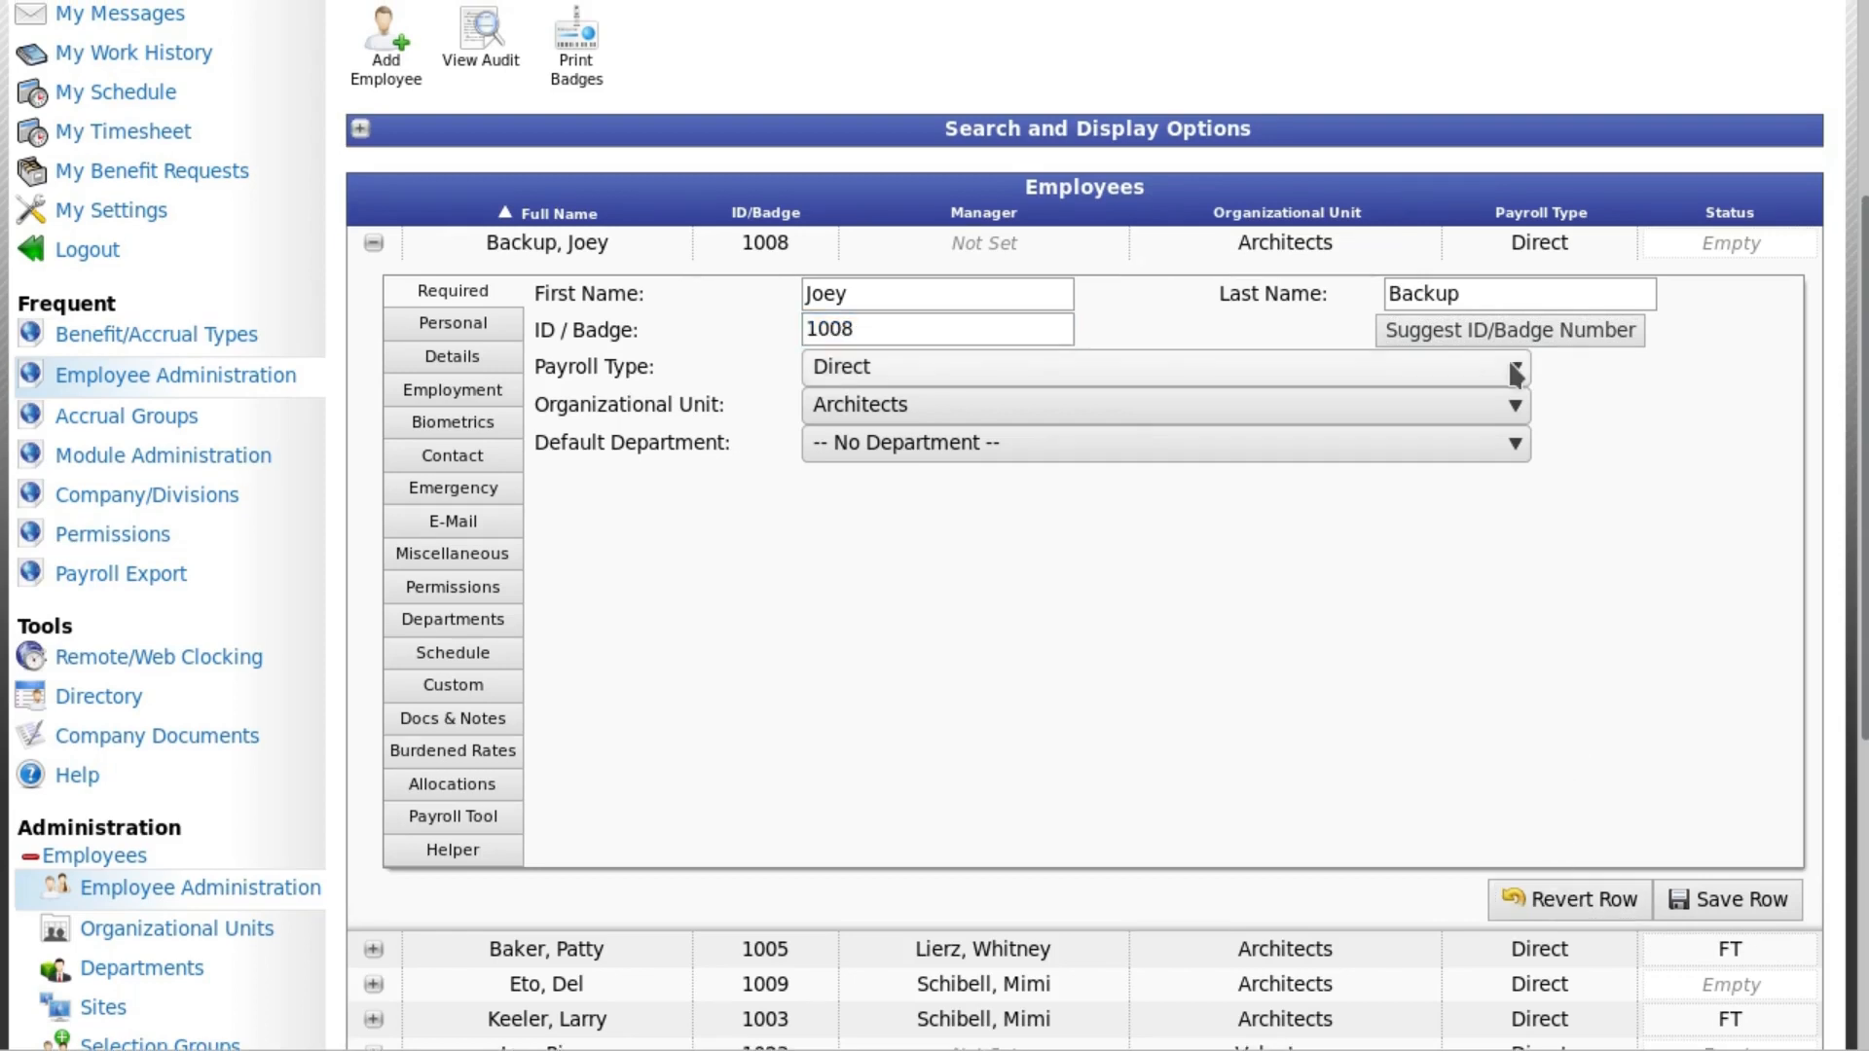
Step: Try splitting the employee's ongoing pay history period that starts 05/01/2020, and delete that period
left_click(469, 392)
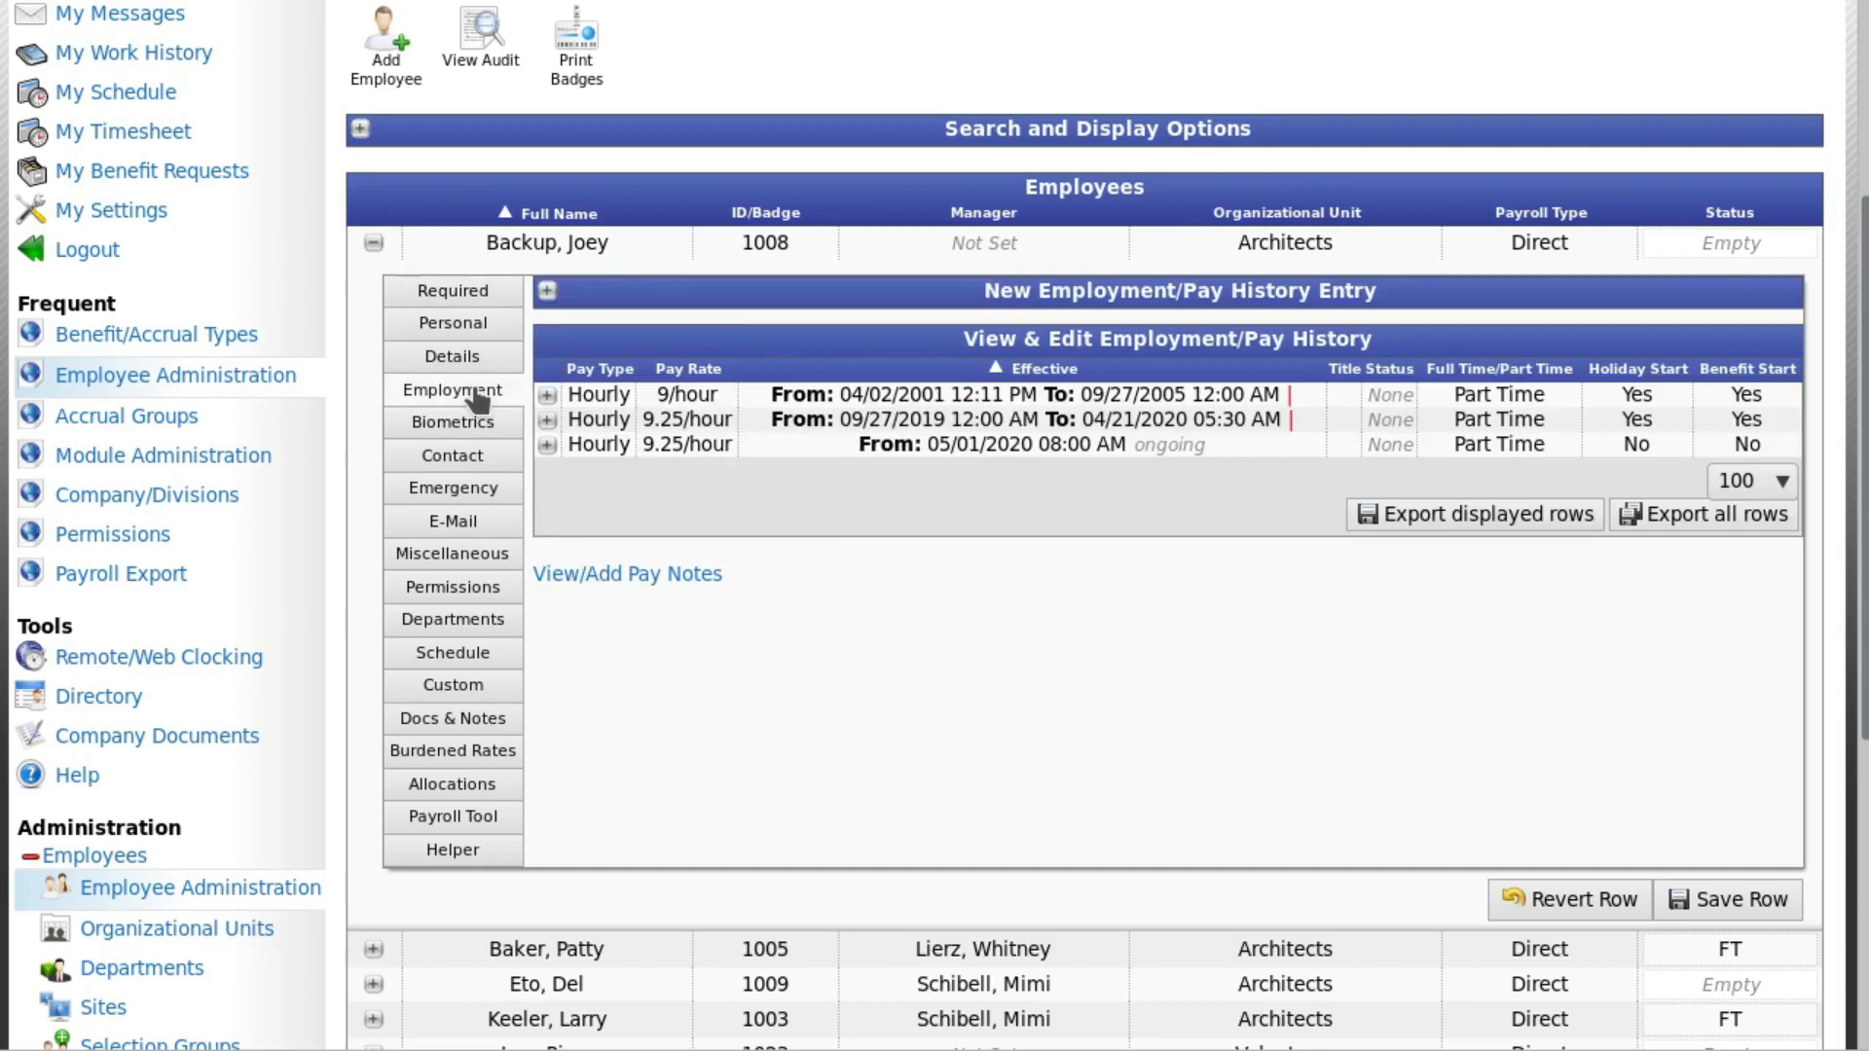
left_click(547, 444)
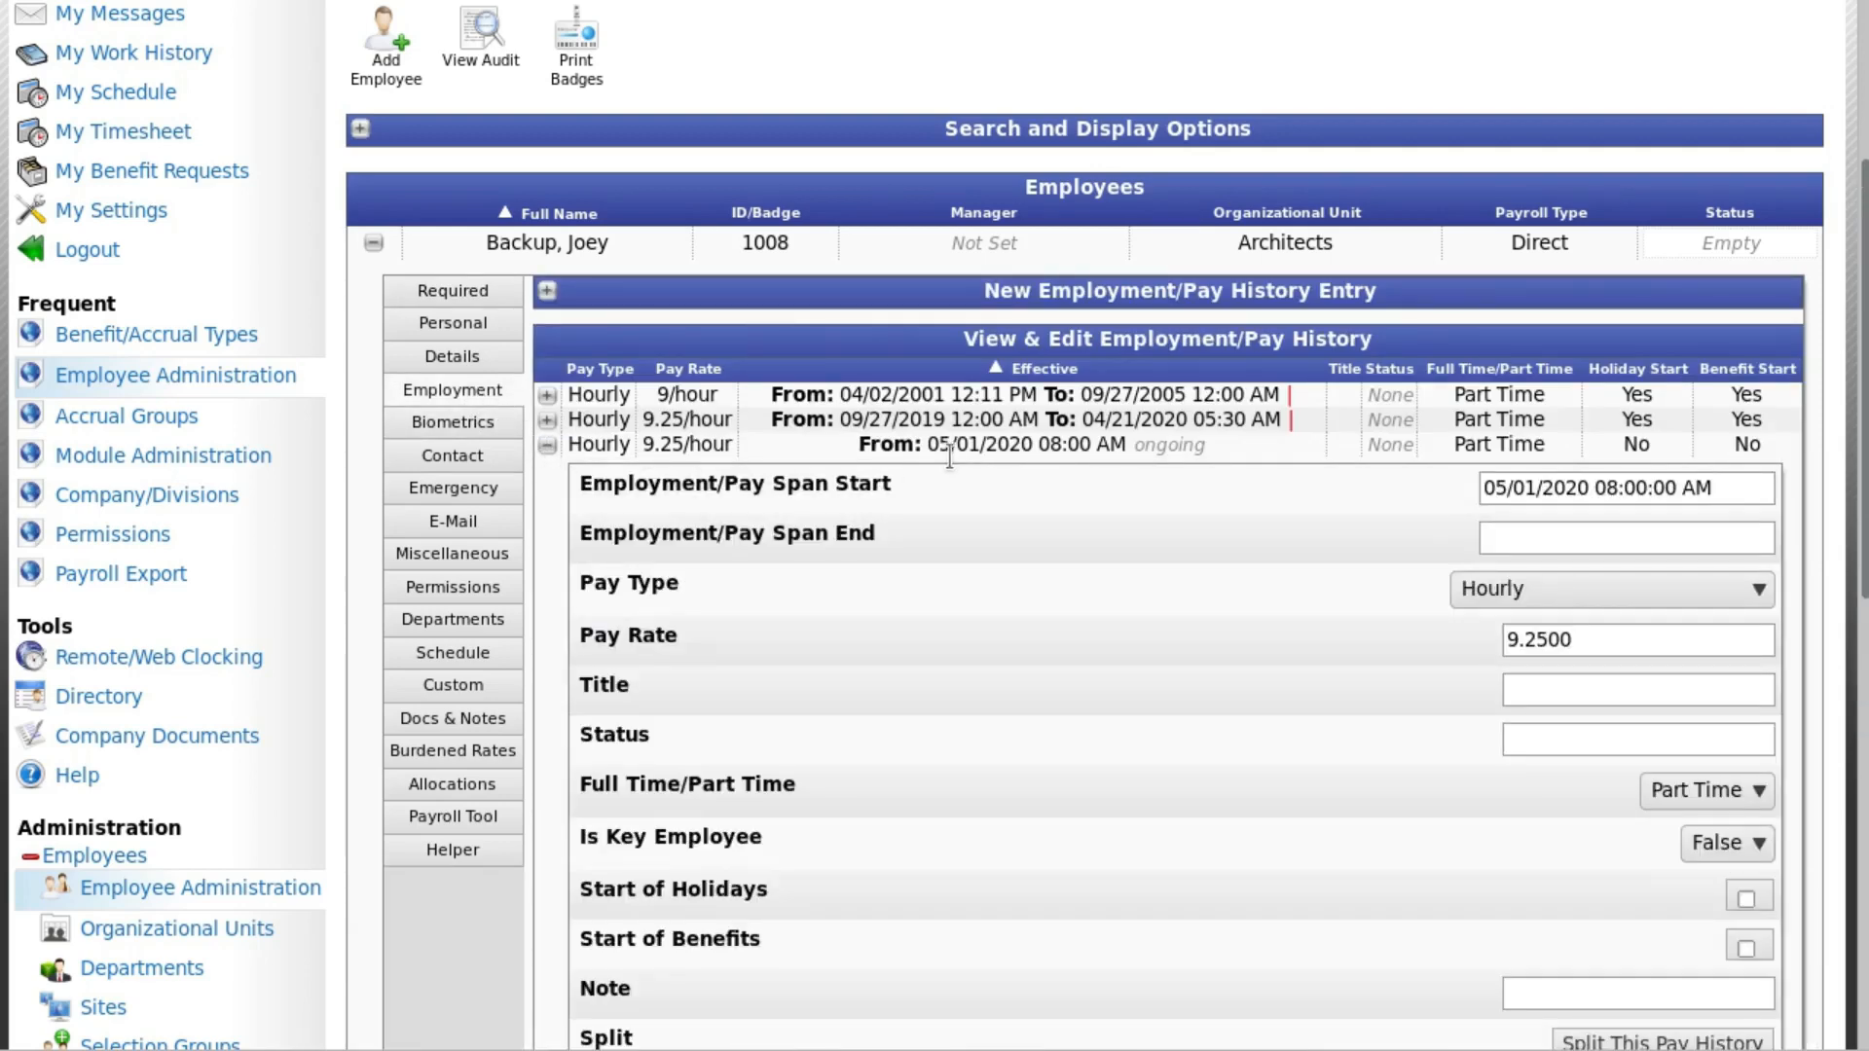
scroll(1596, 593, "down", 3)
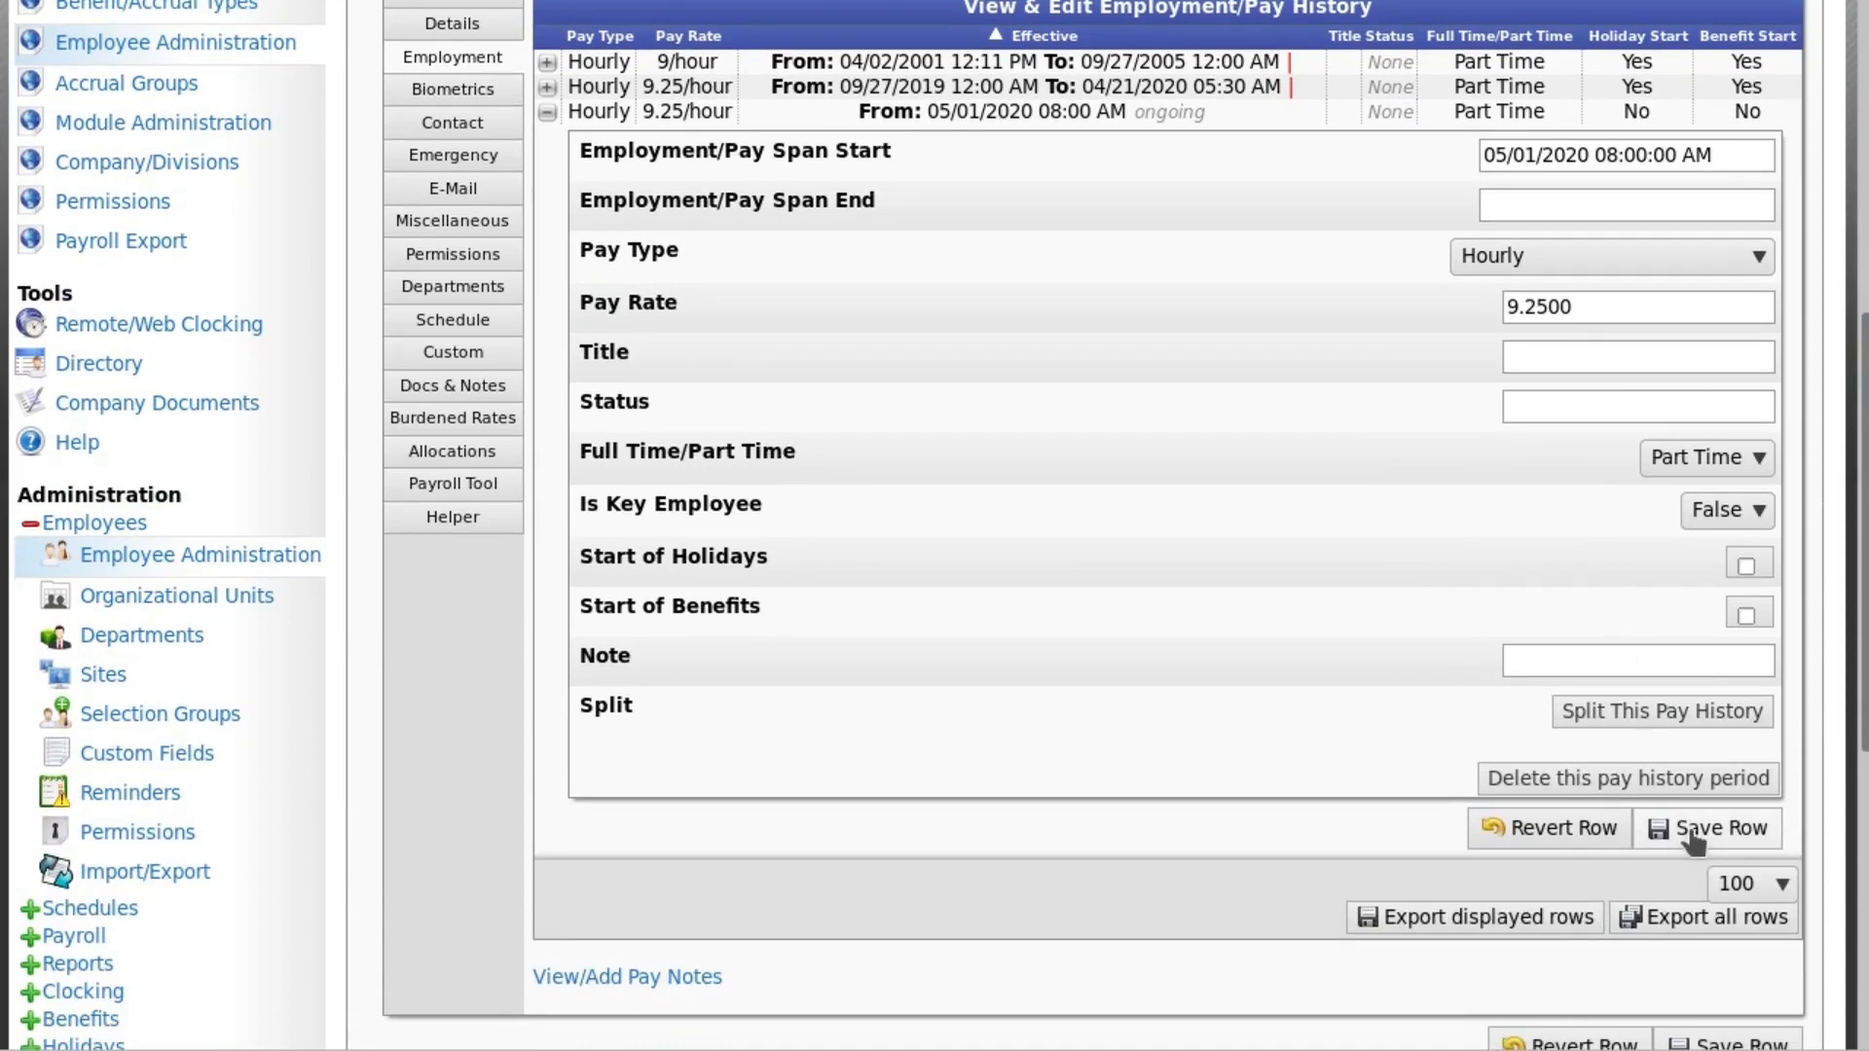
left_click(1685, 711)
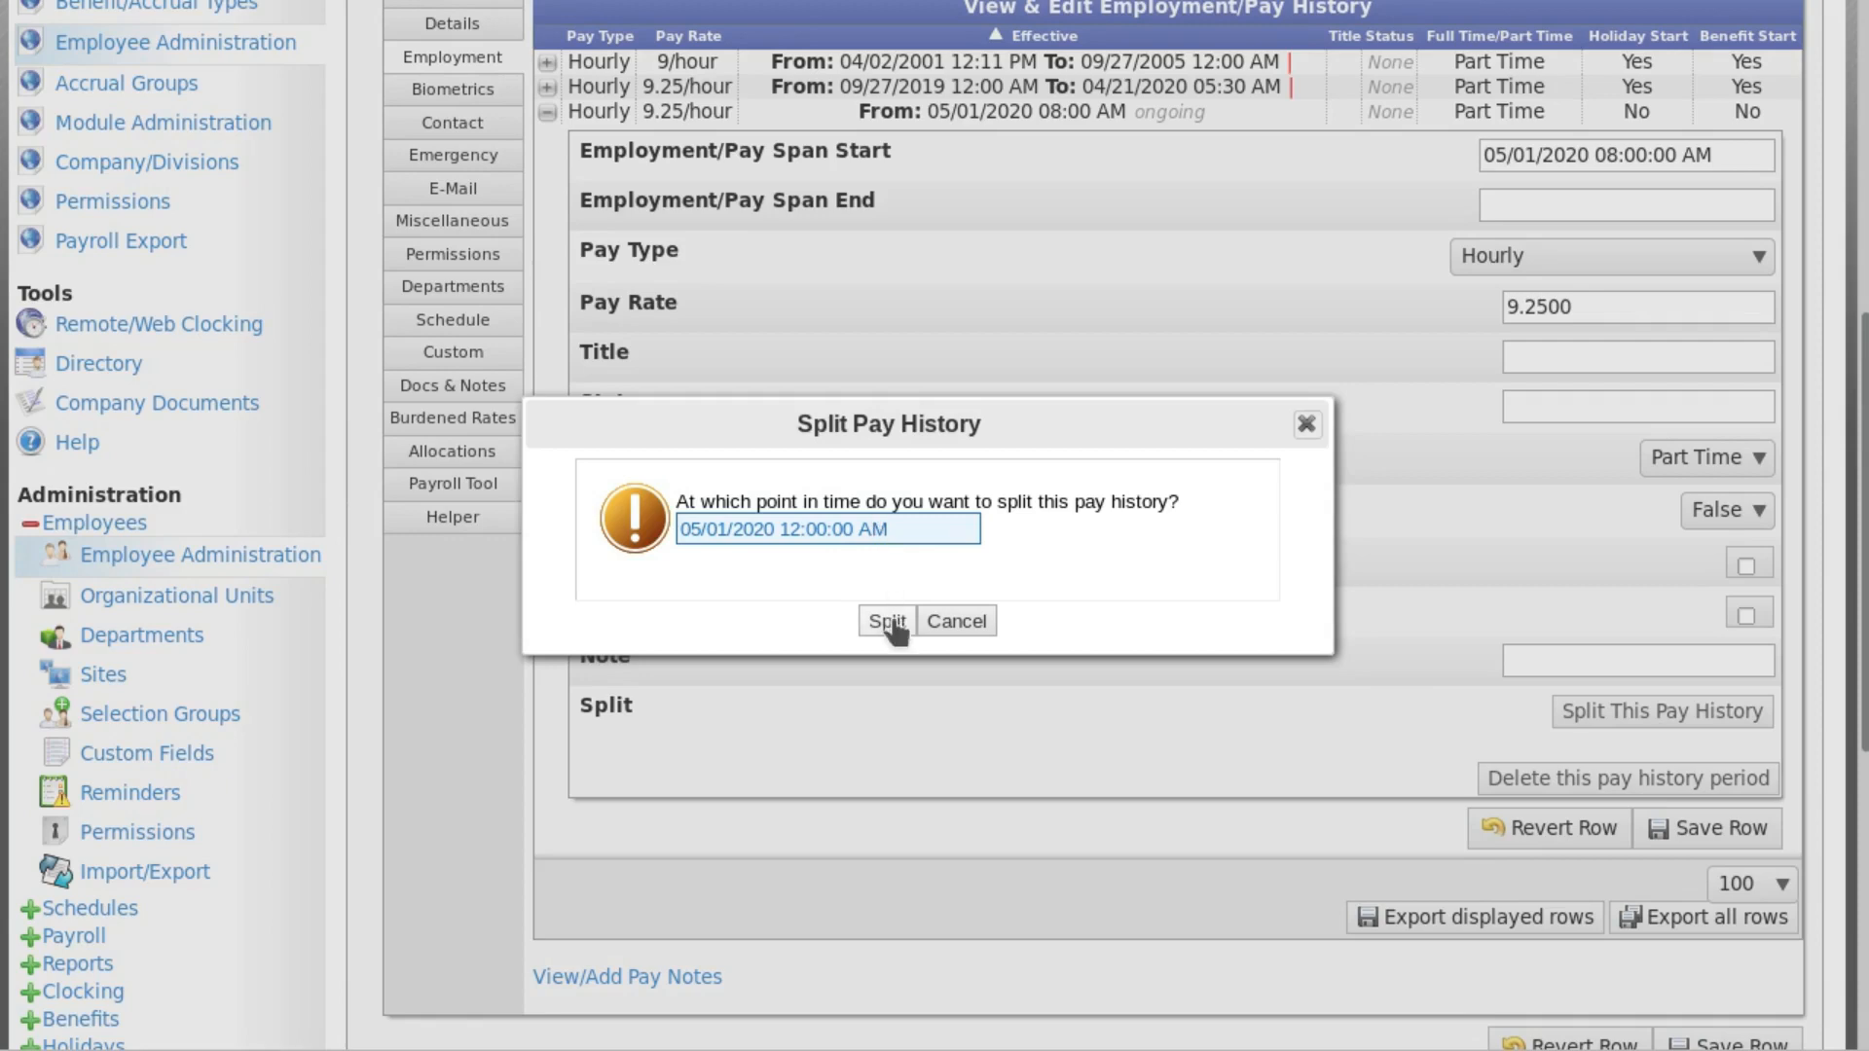
left_click(952, 627)
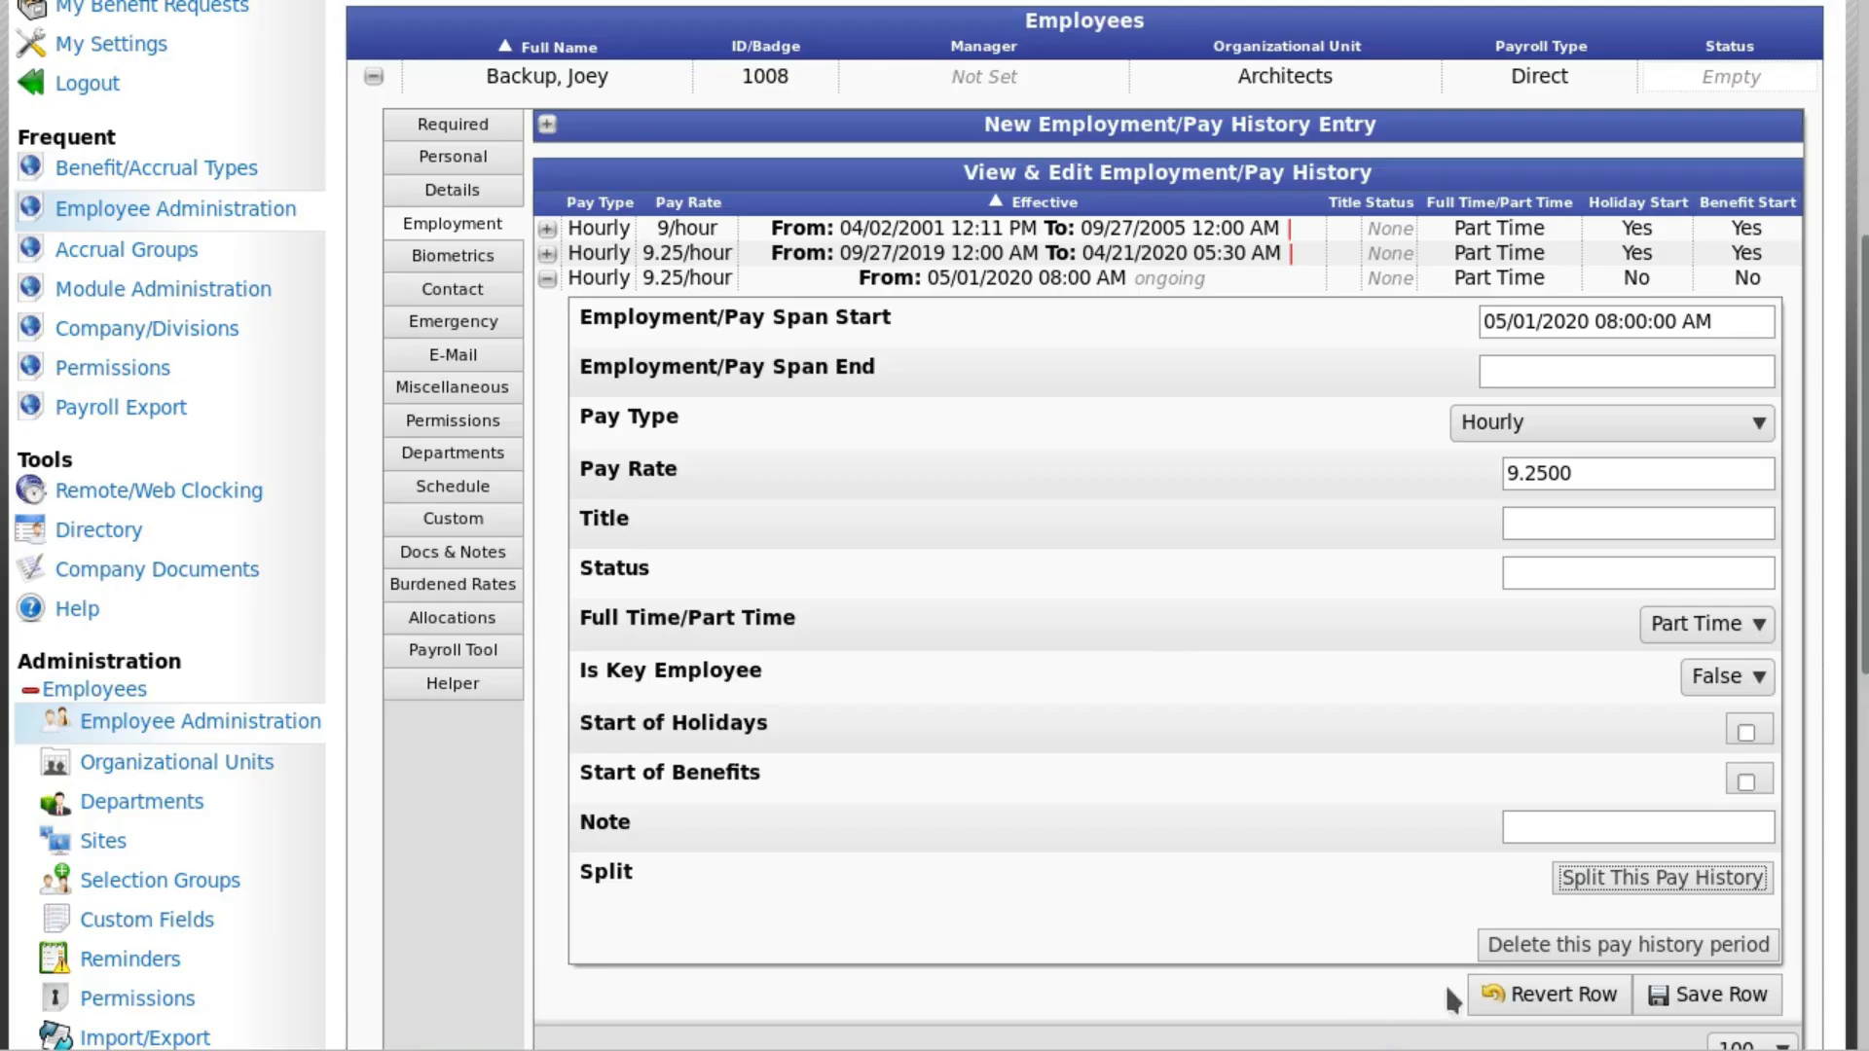
left_click(1506, 949)
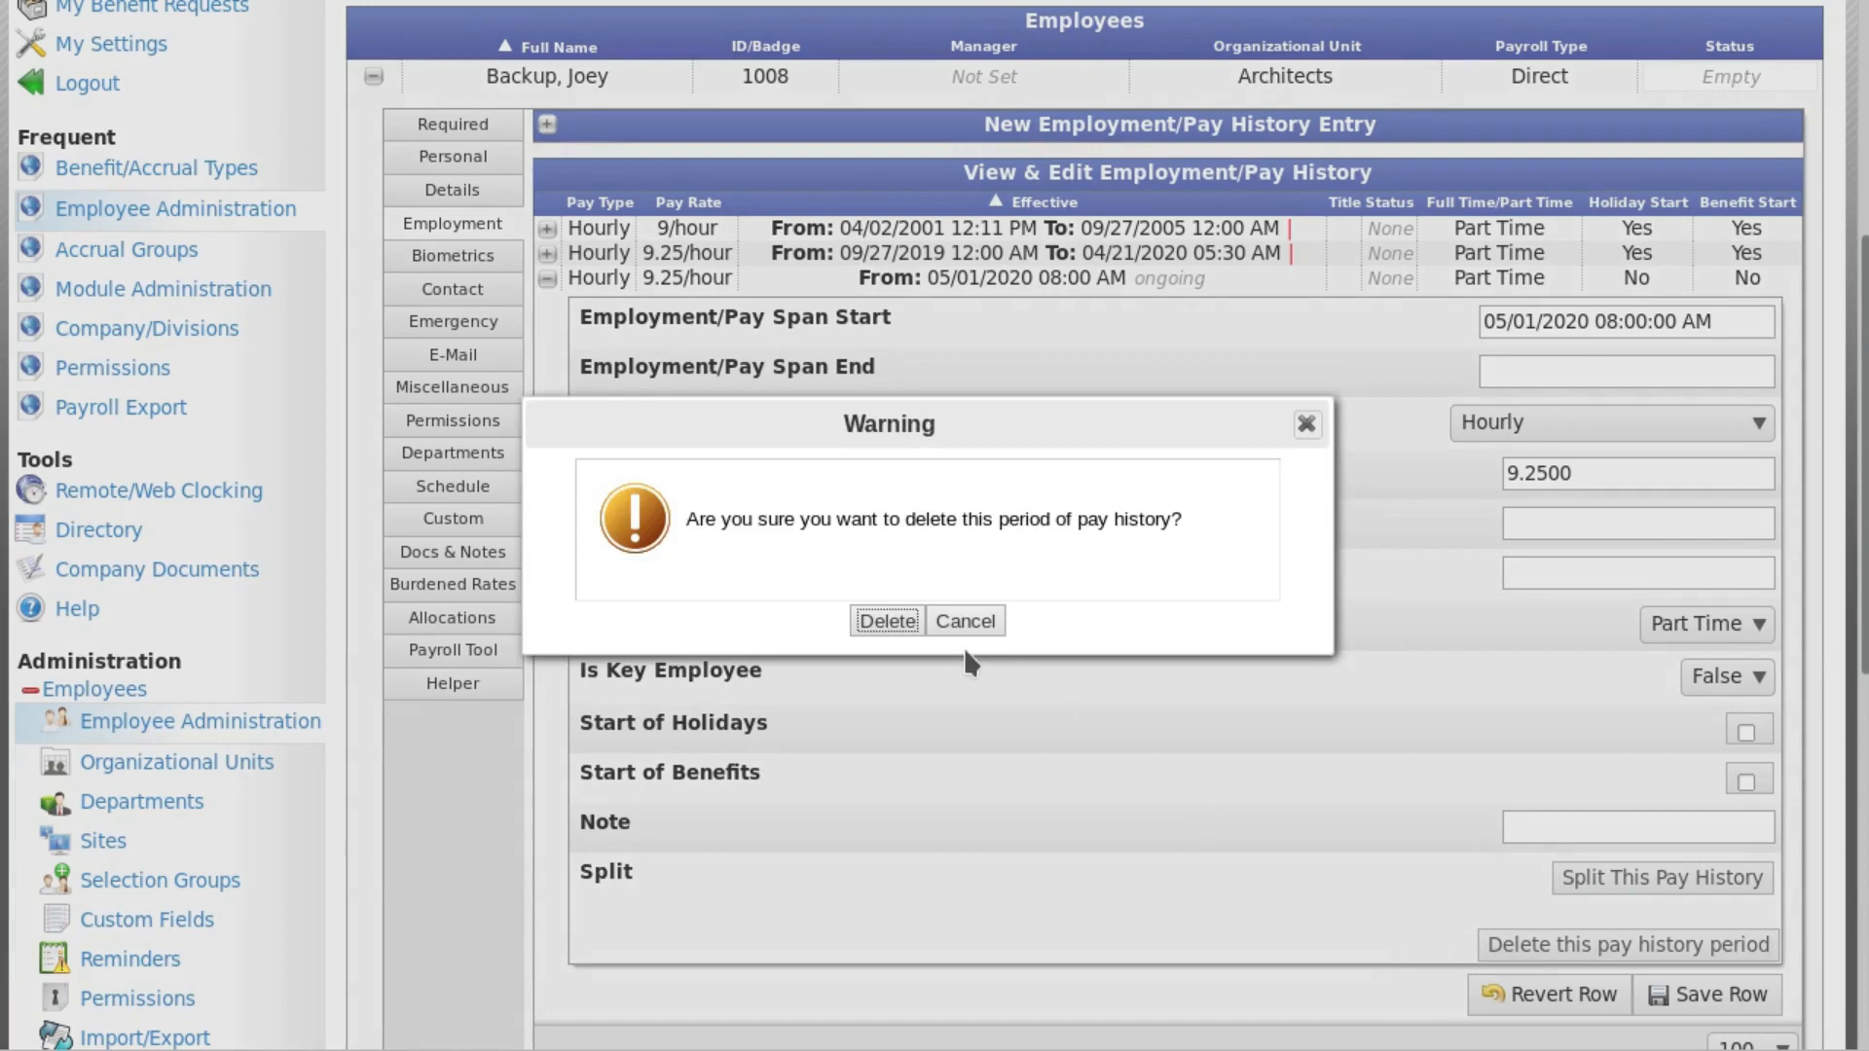
left_click(891, 622)
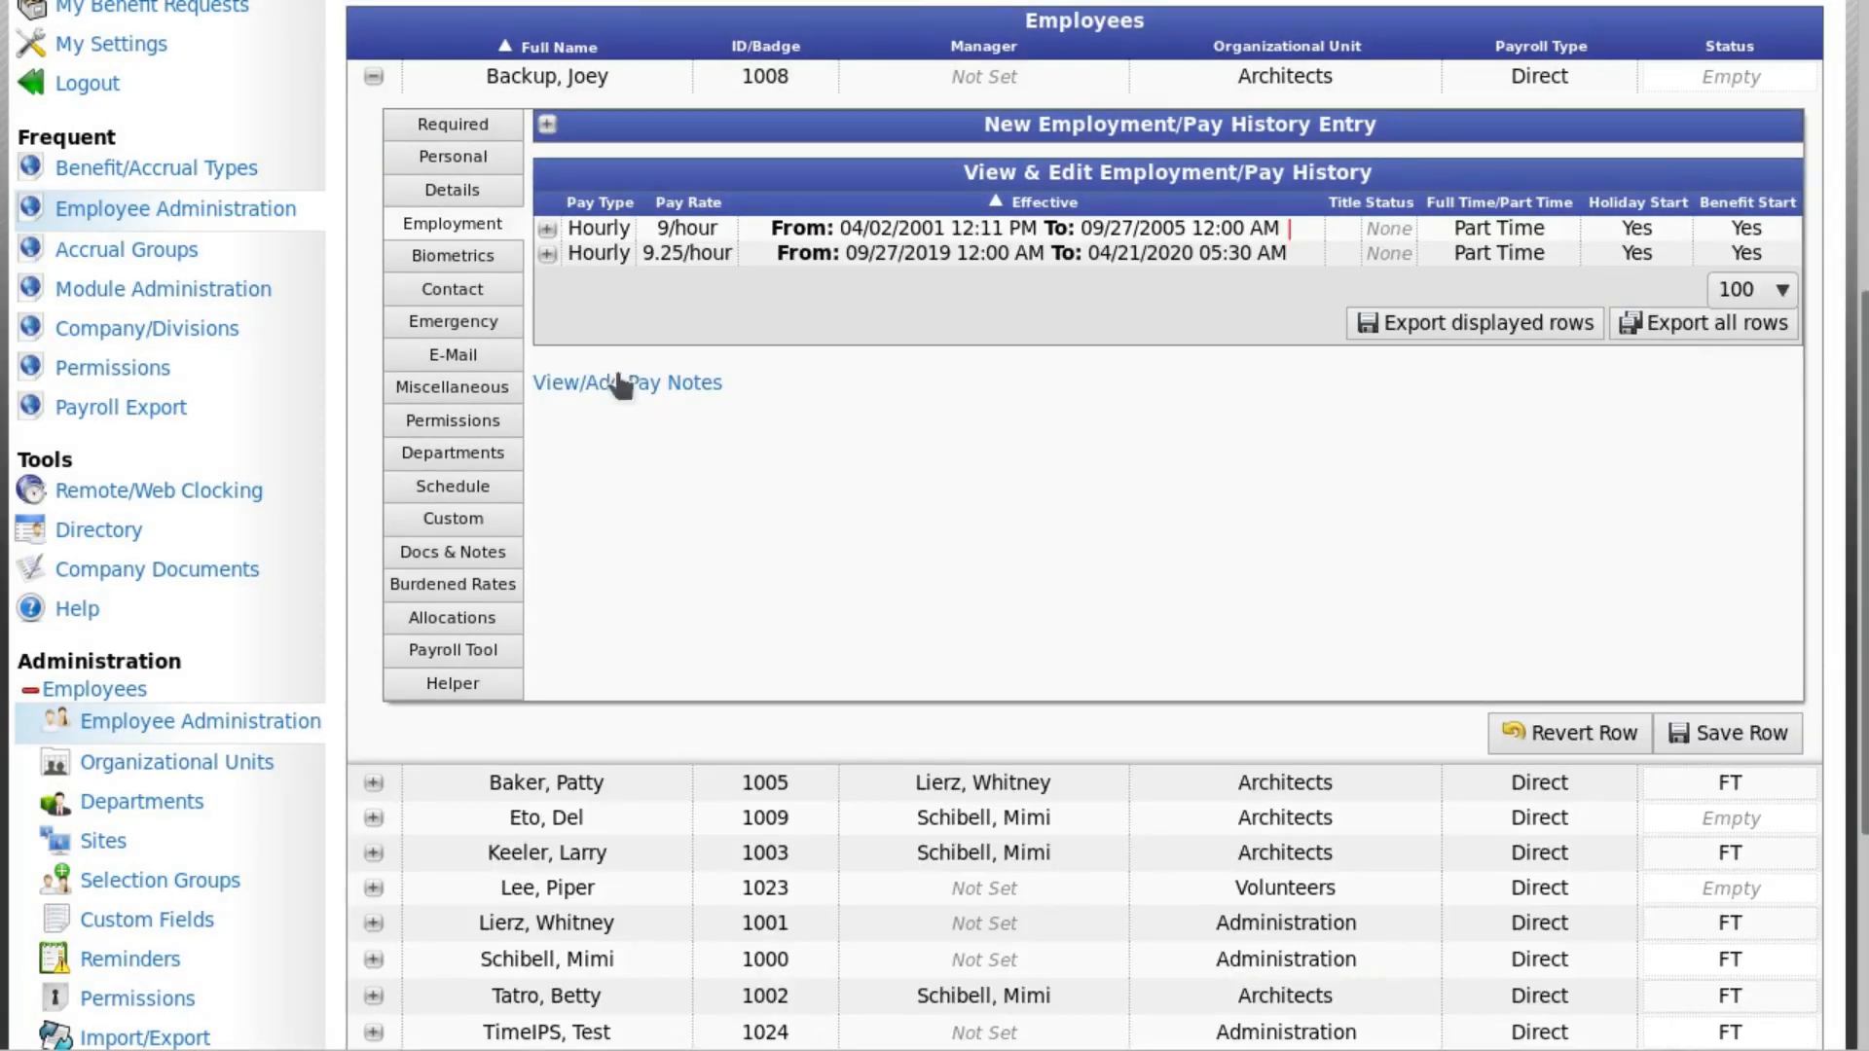
Step: Remove the span end from the pay history period that starts 09/27/2019 and save the row
left_click(547, 253)
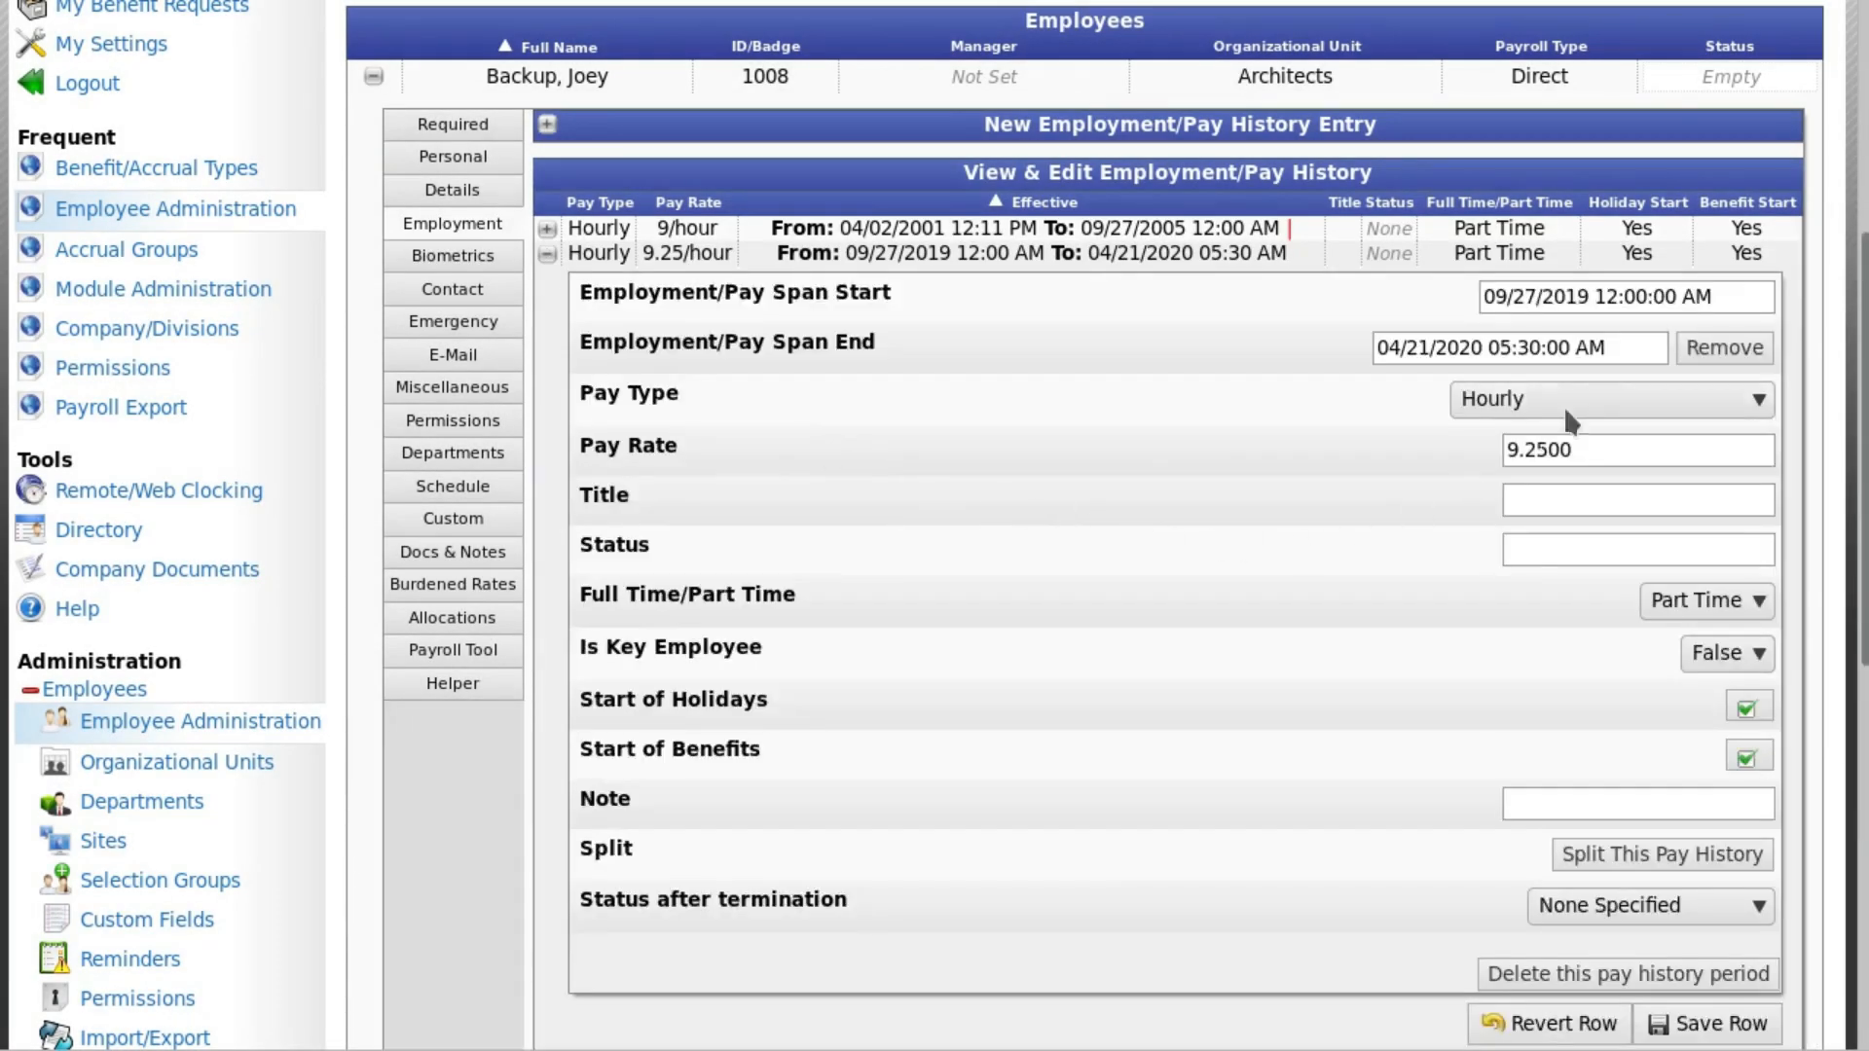
left_click(1723, 348)
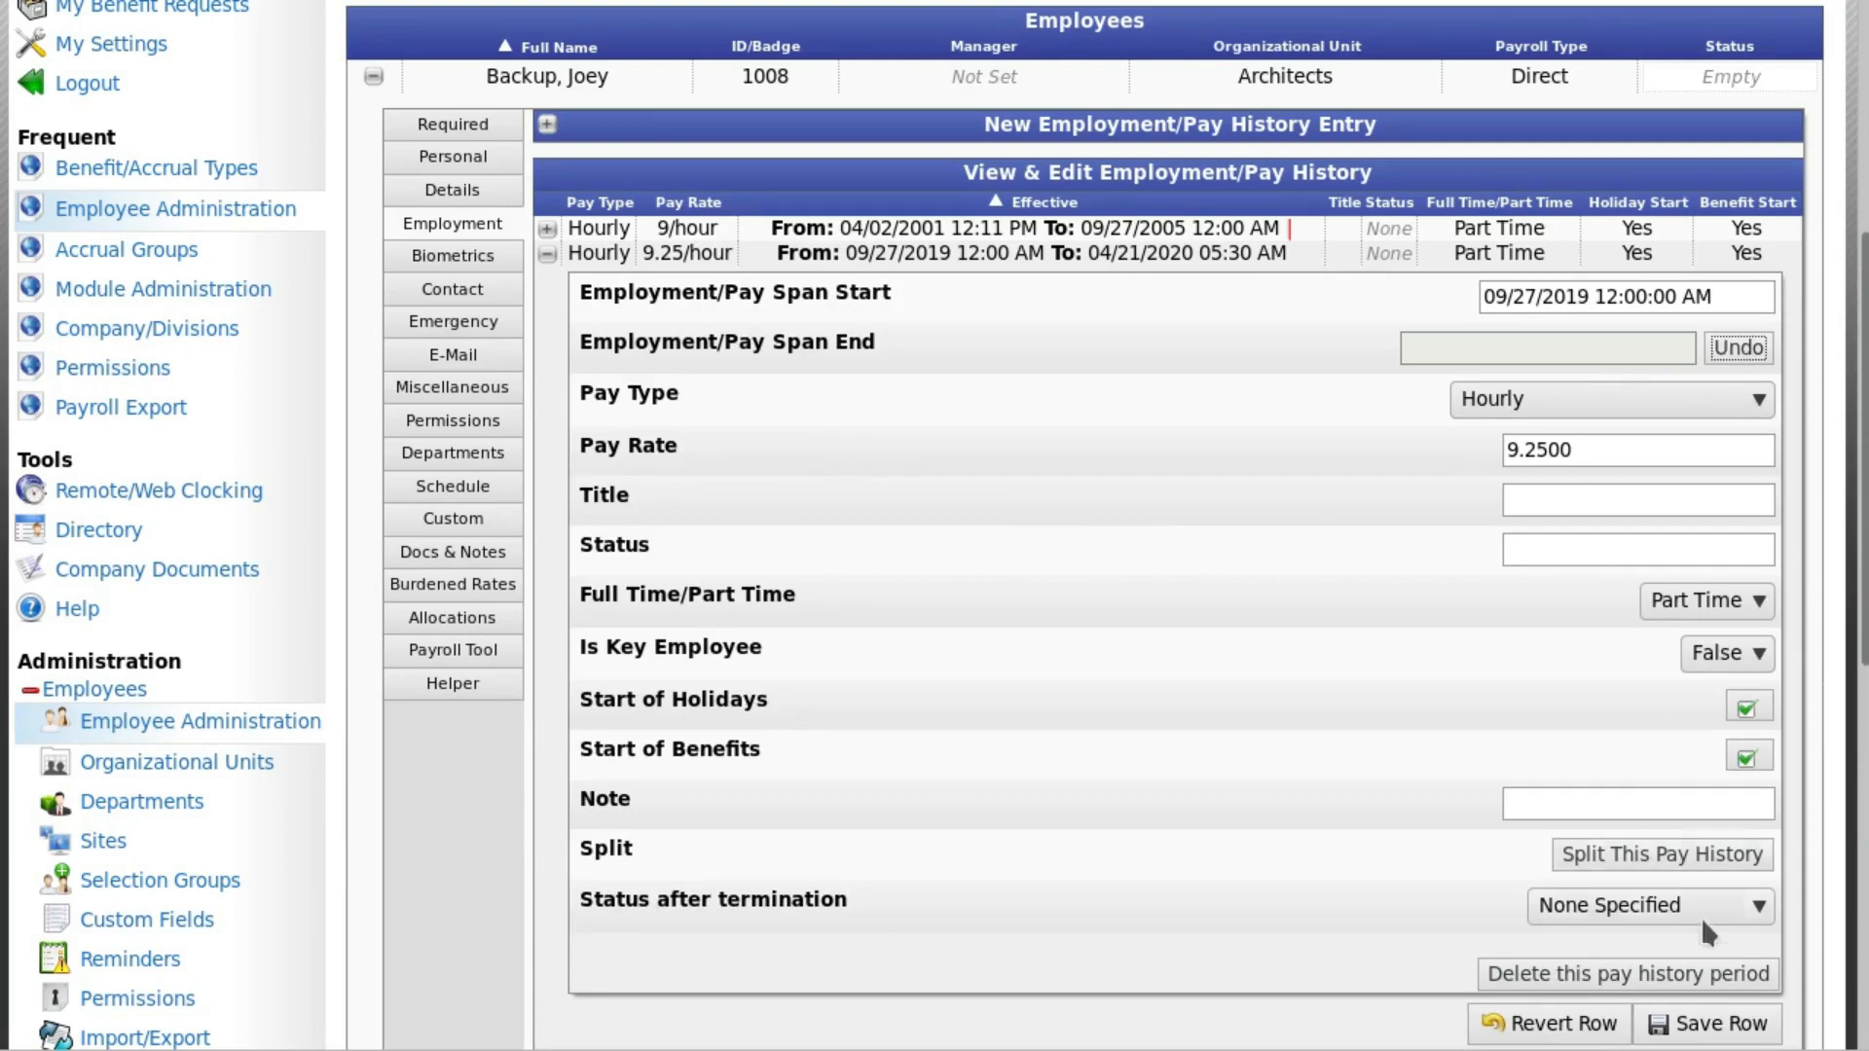
left_click(1710, 1022)
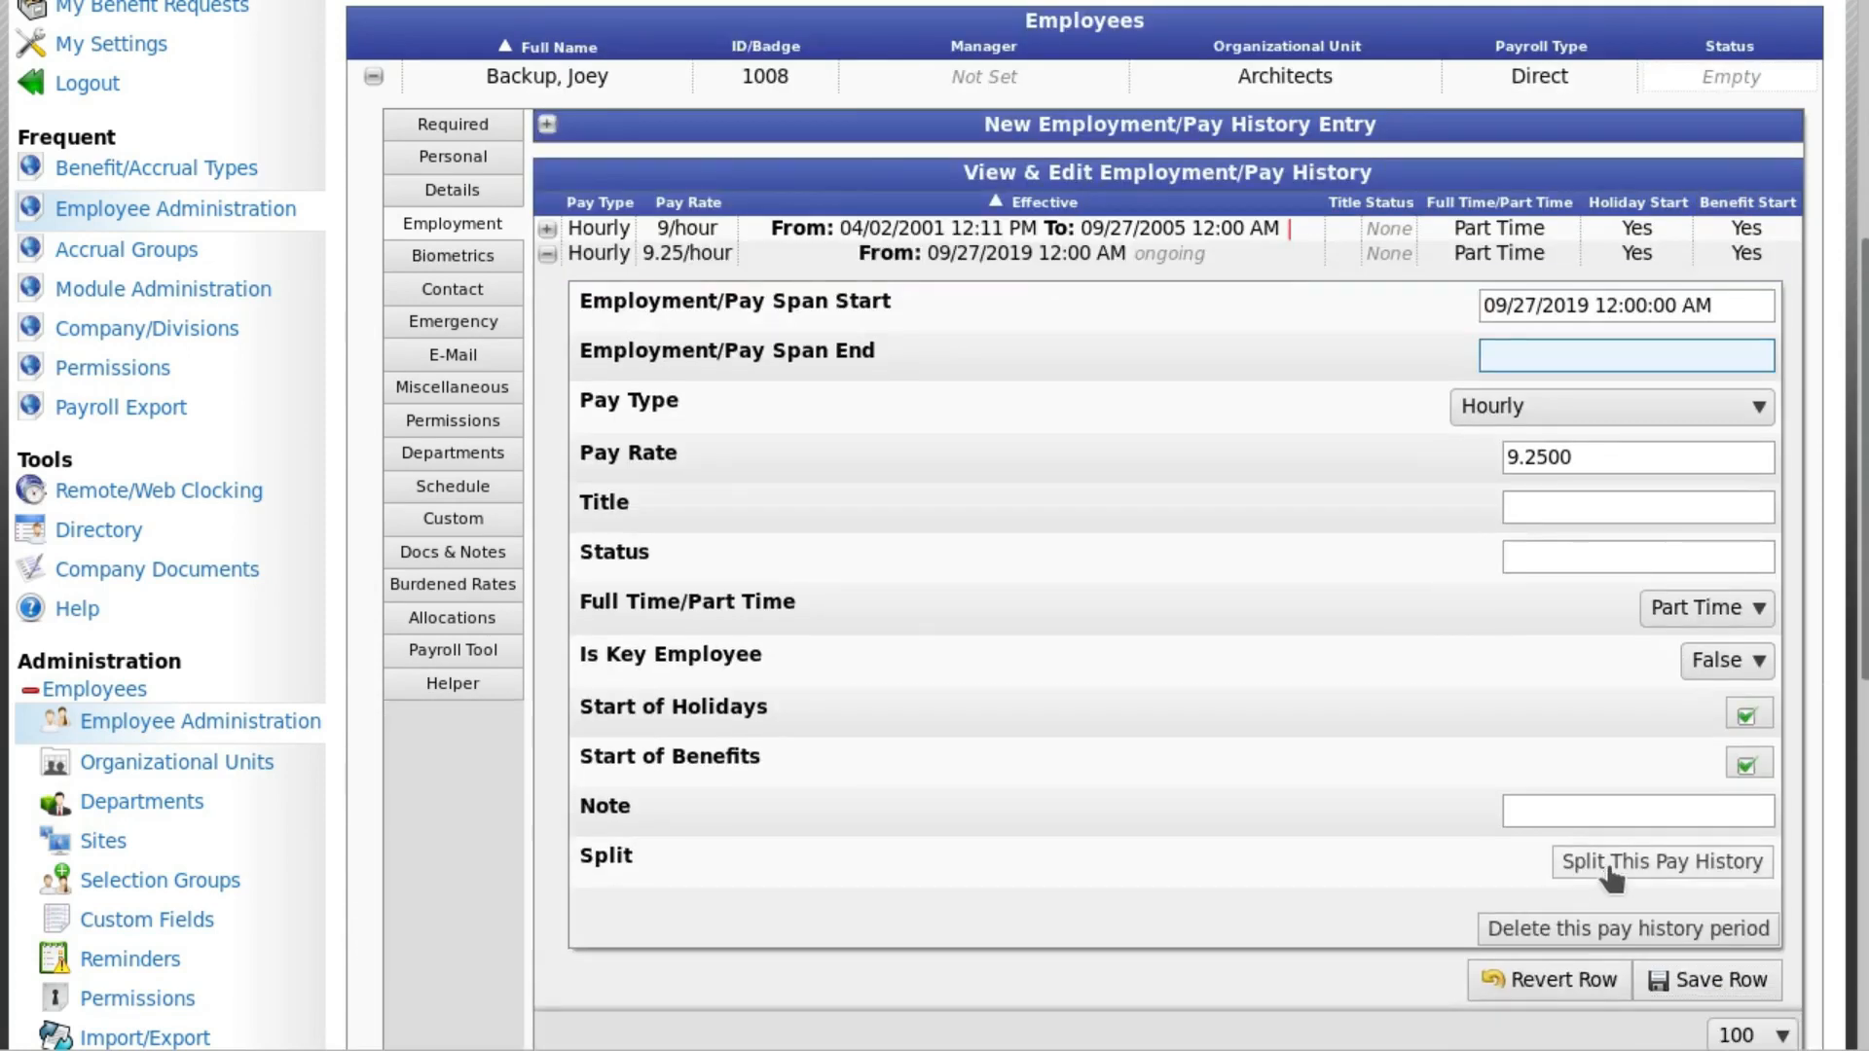
Step: Split the pay history period that starts 09/27/2019 at 04/21/2020 05:30:00 PM and collapse its details
left_click(1608, 862)
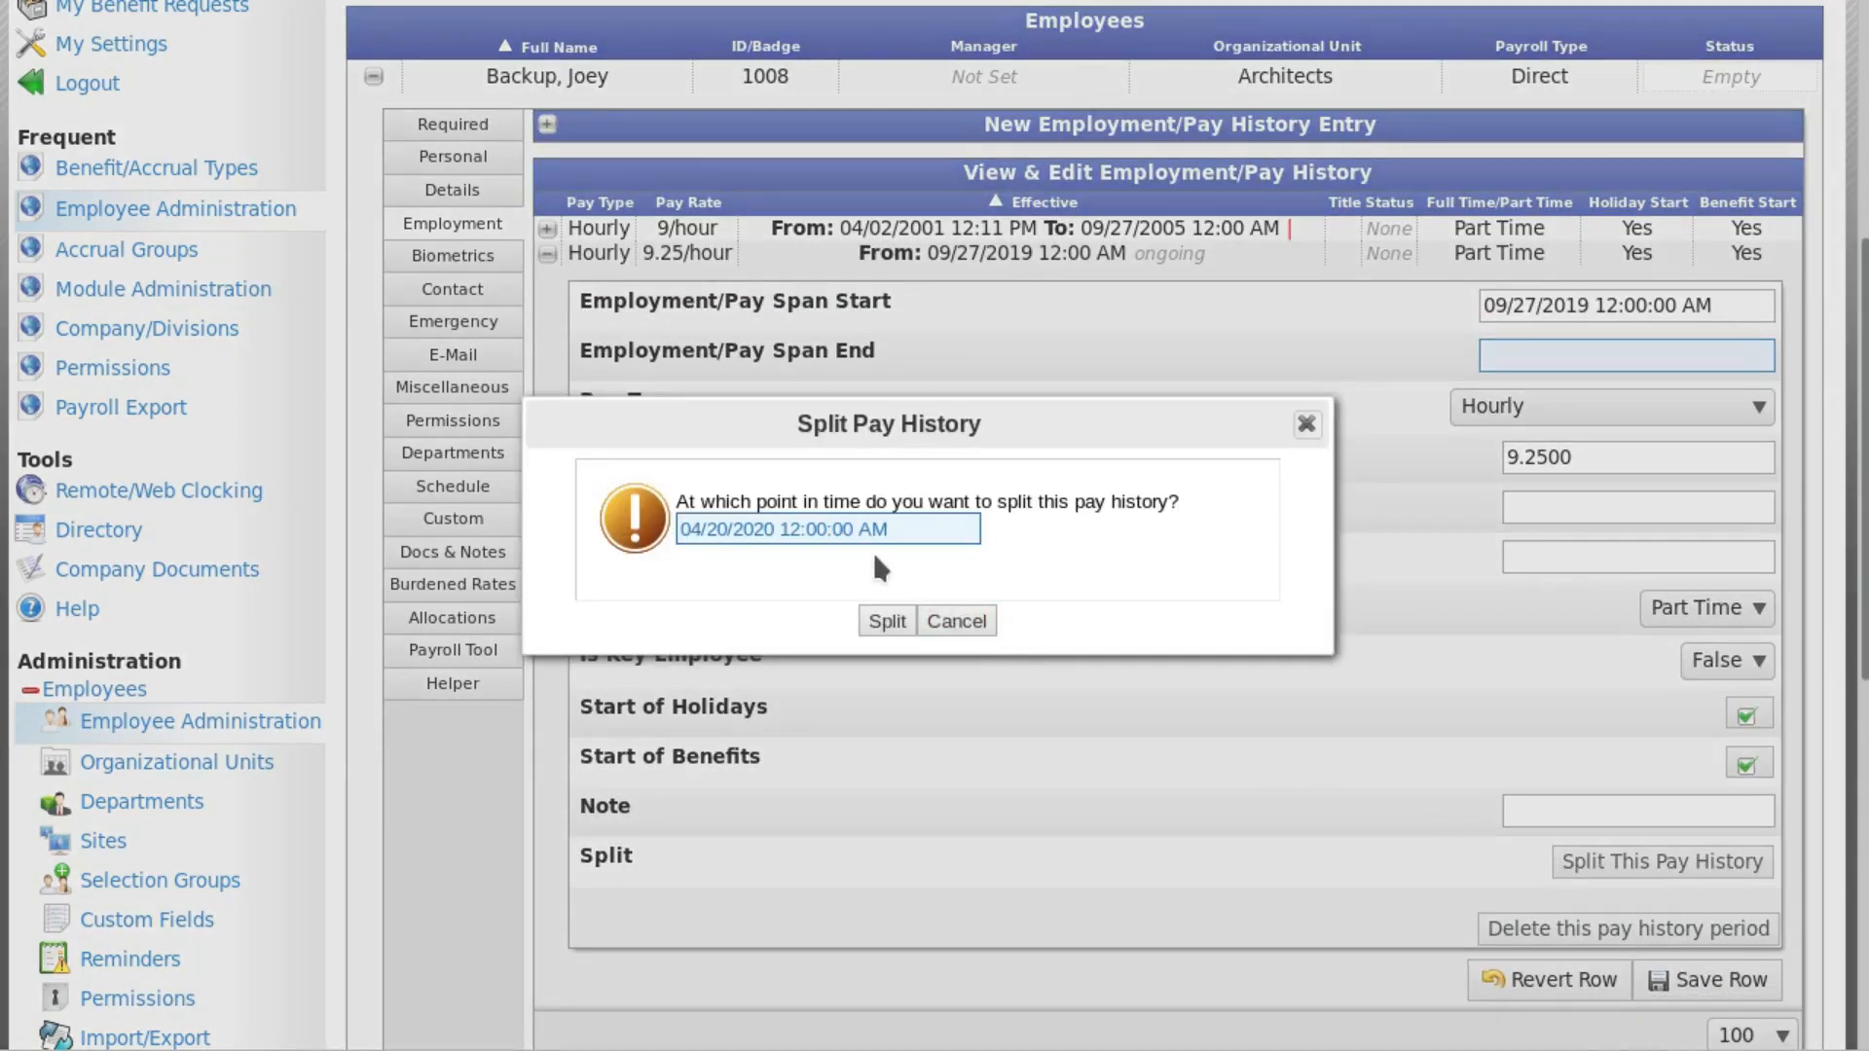
left_click(782, 530)
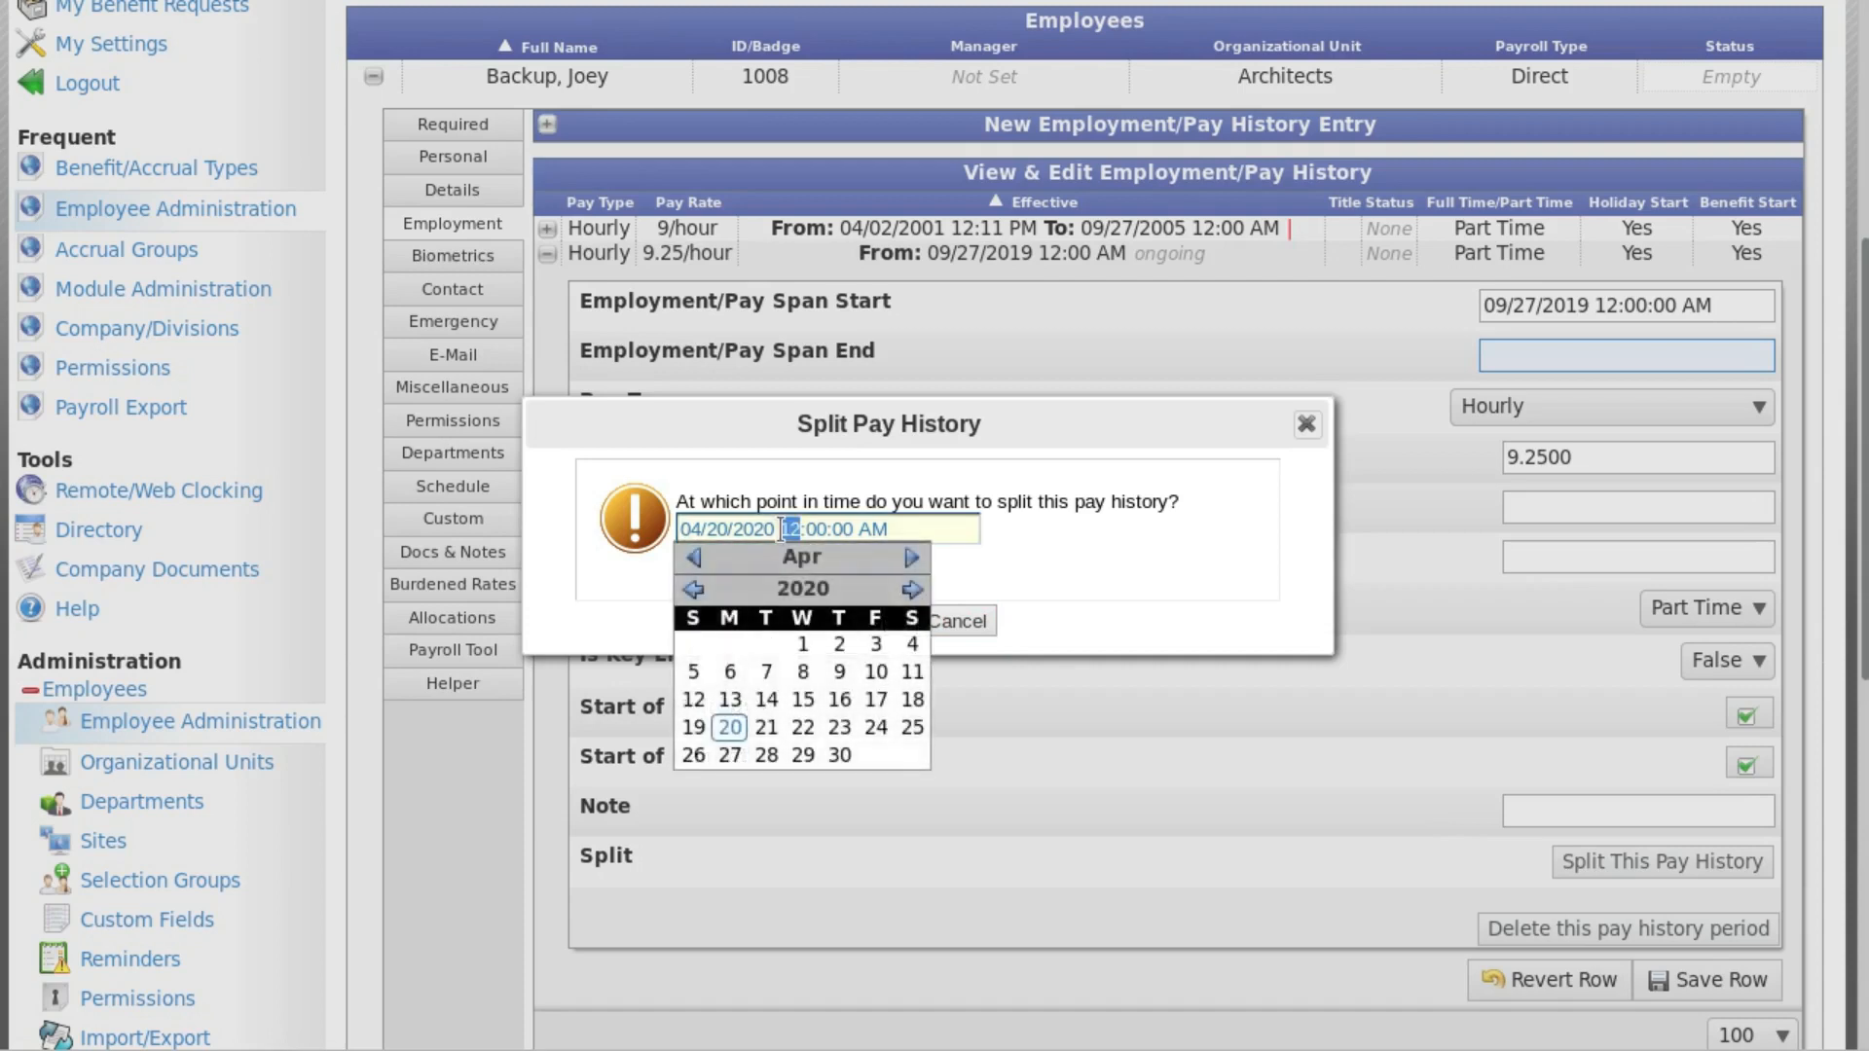
left_click(765, 728)
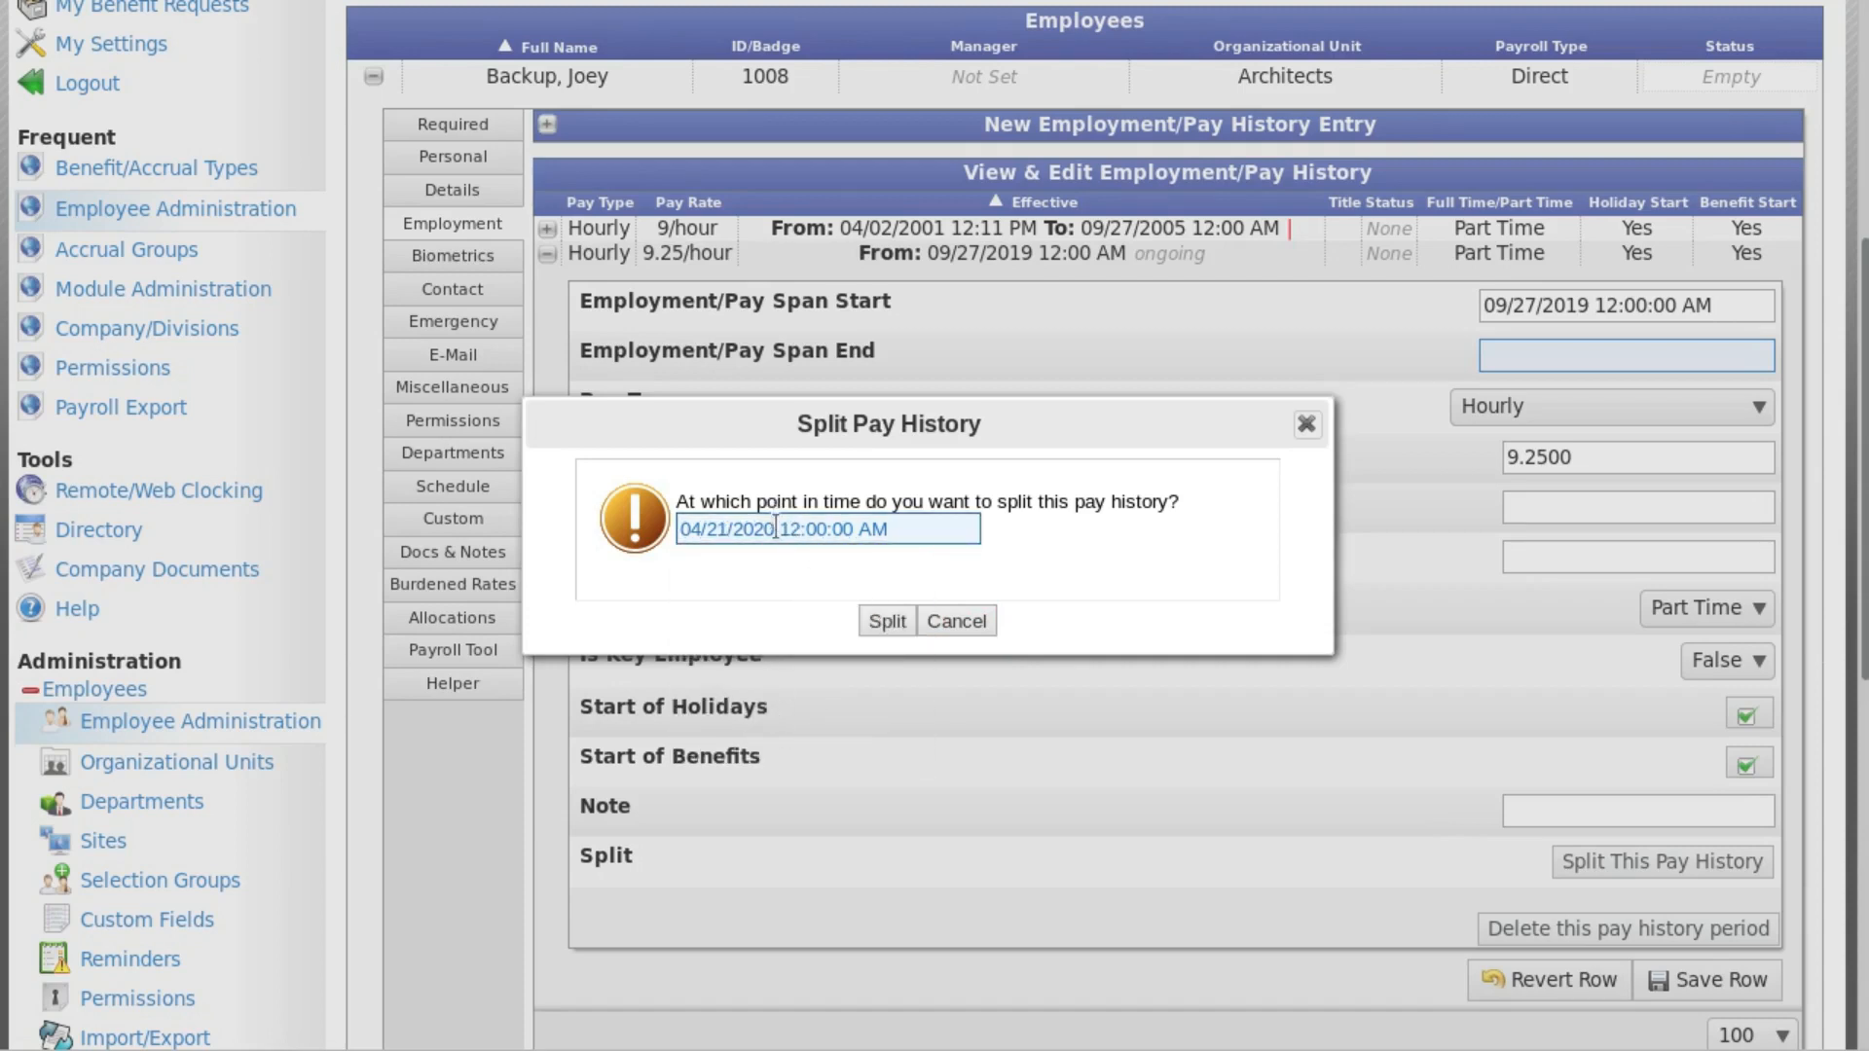
double_click(790, 529)
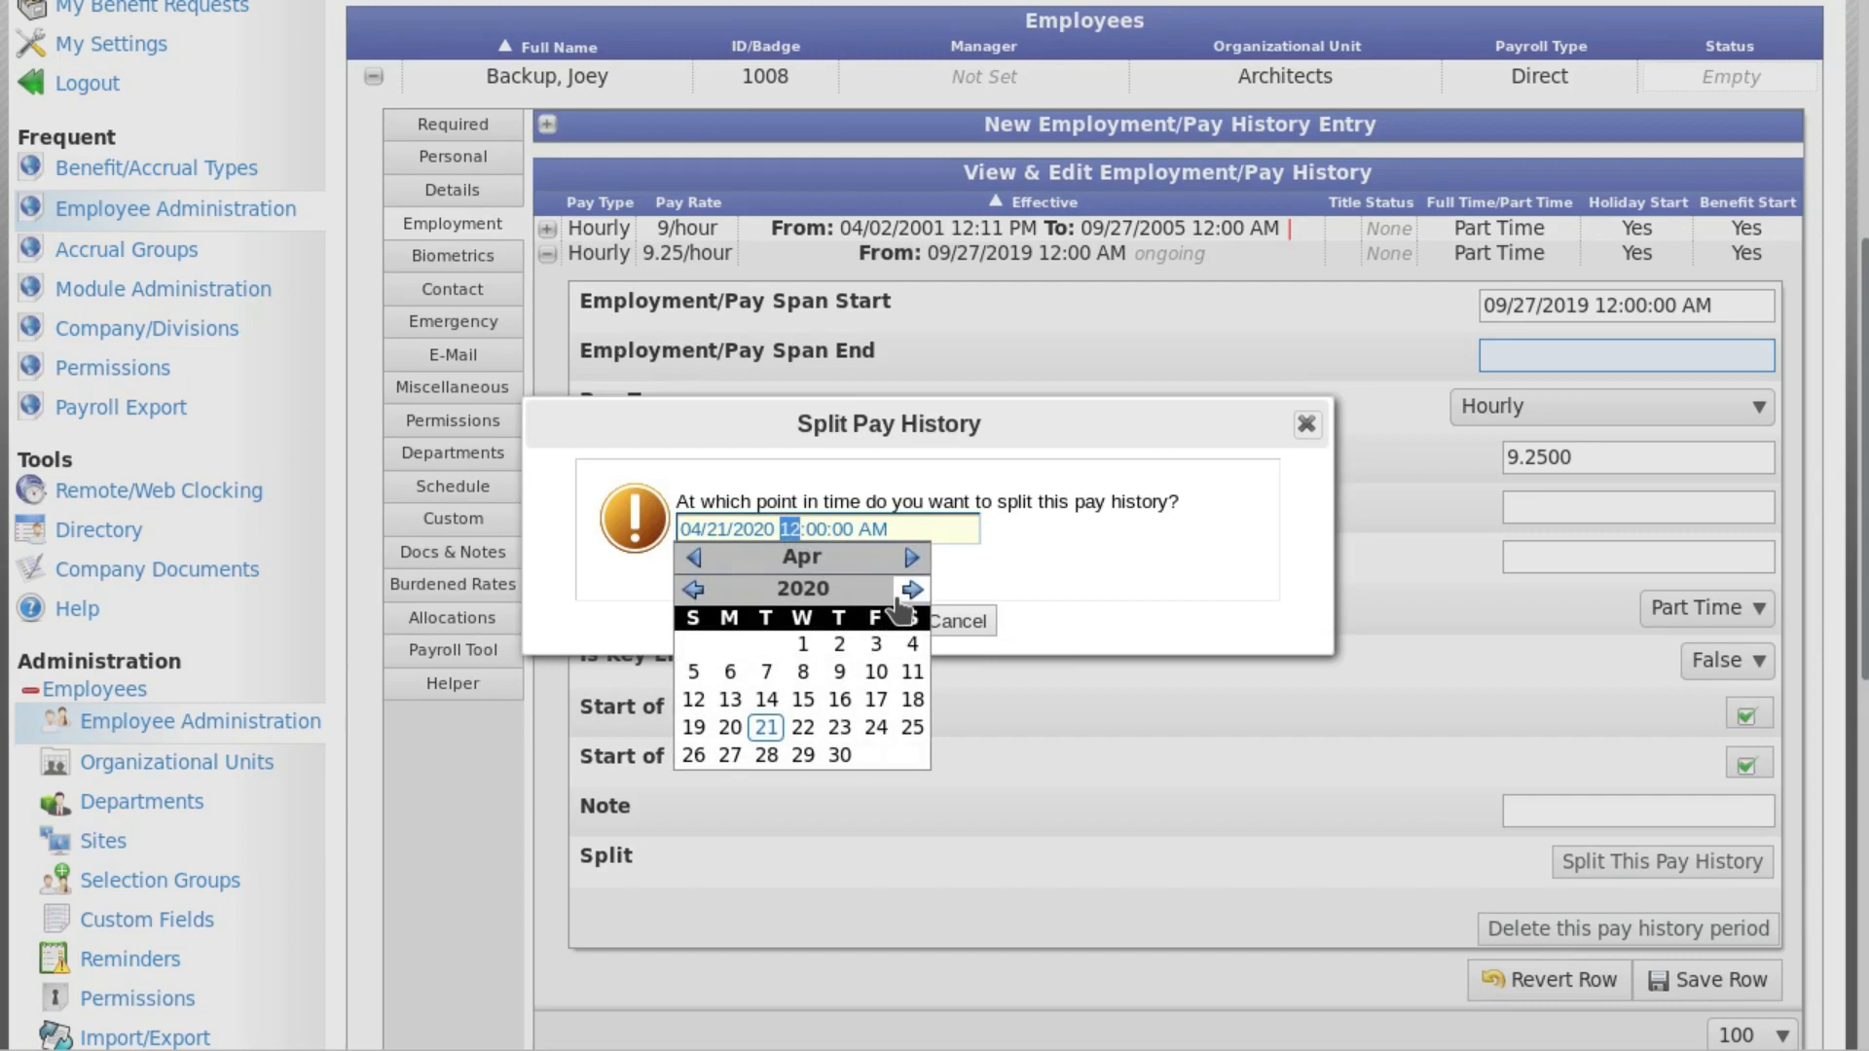
type("053000")
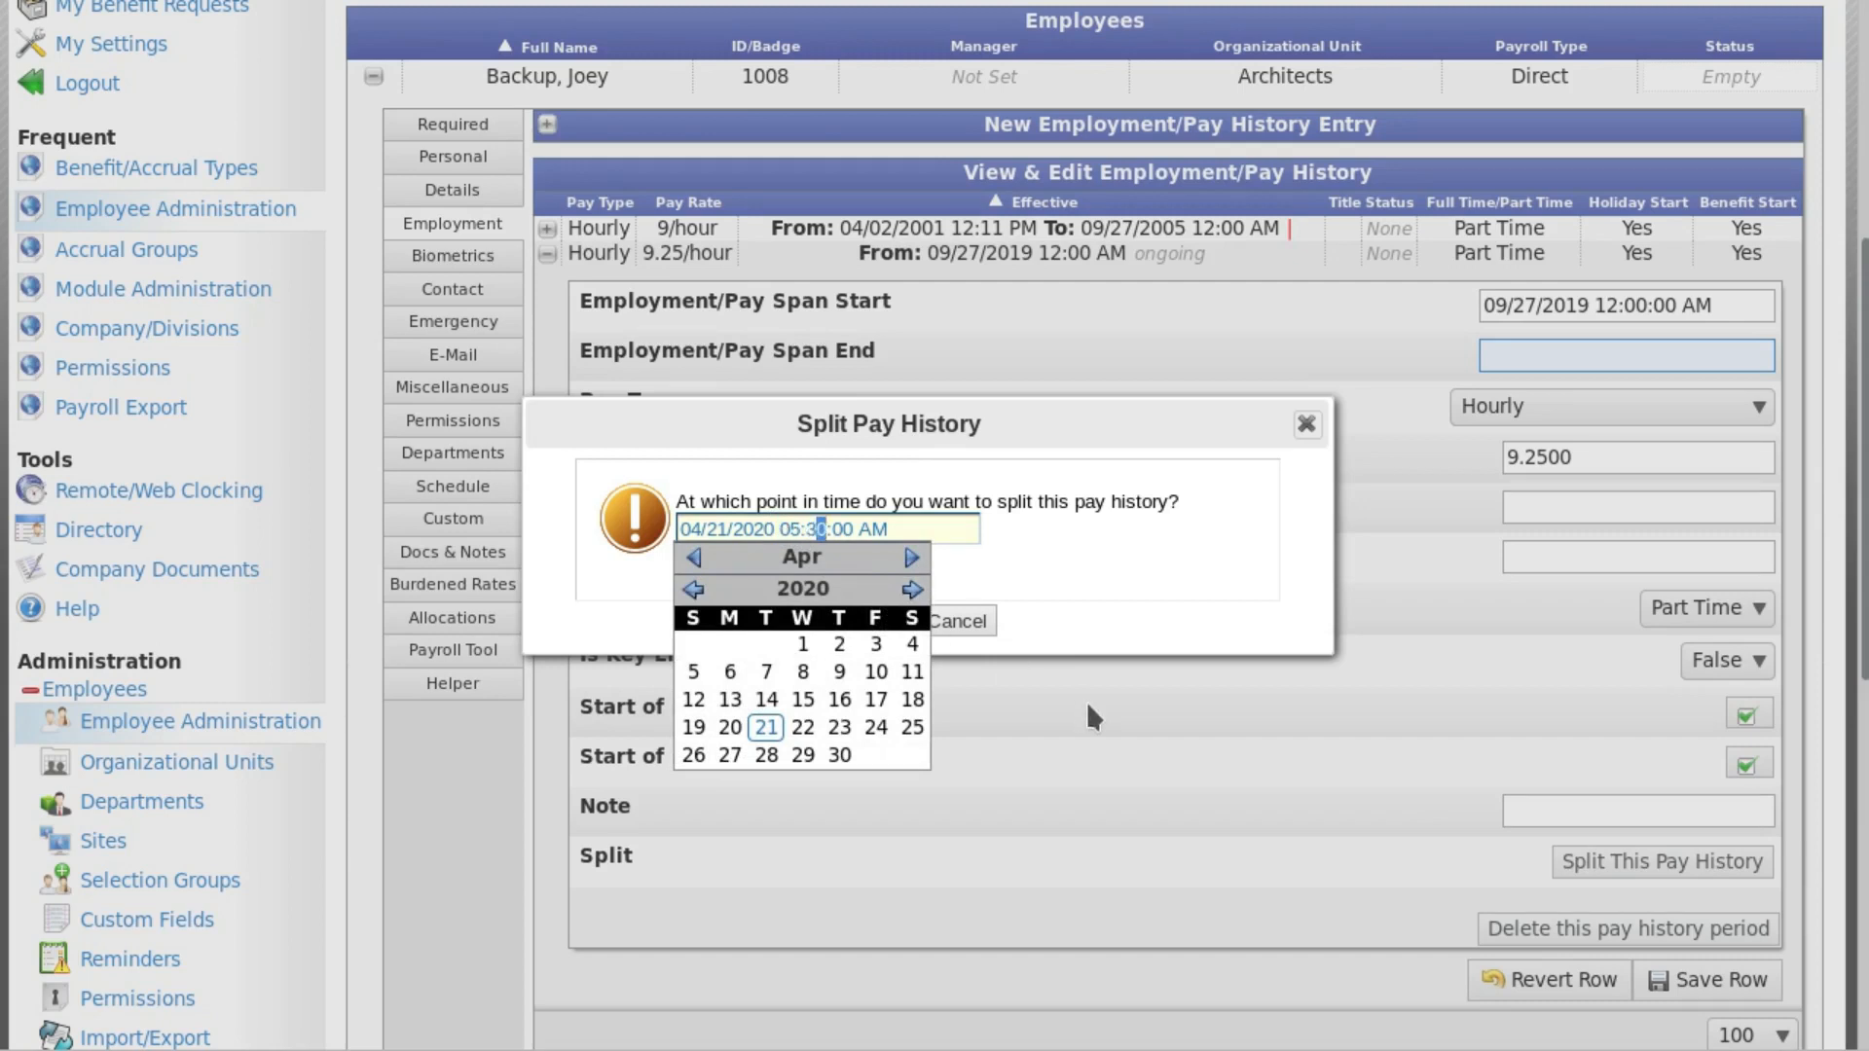
type("p")
left_click(1104, 595)
left_click(903, 623)
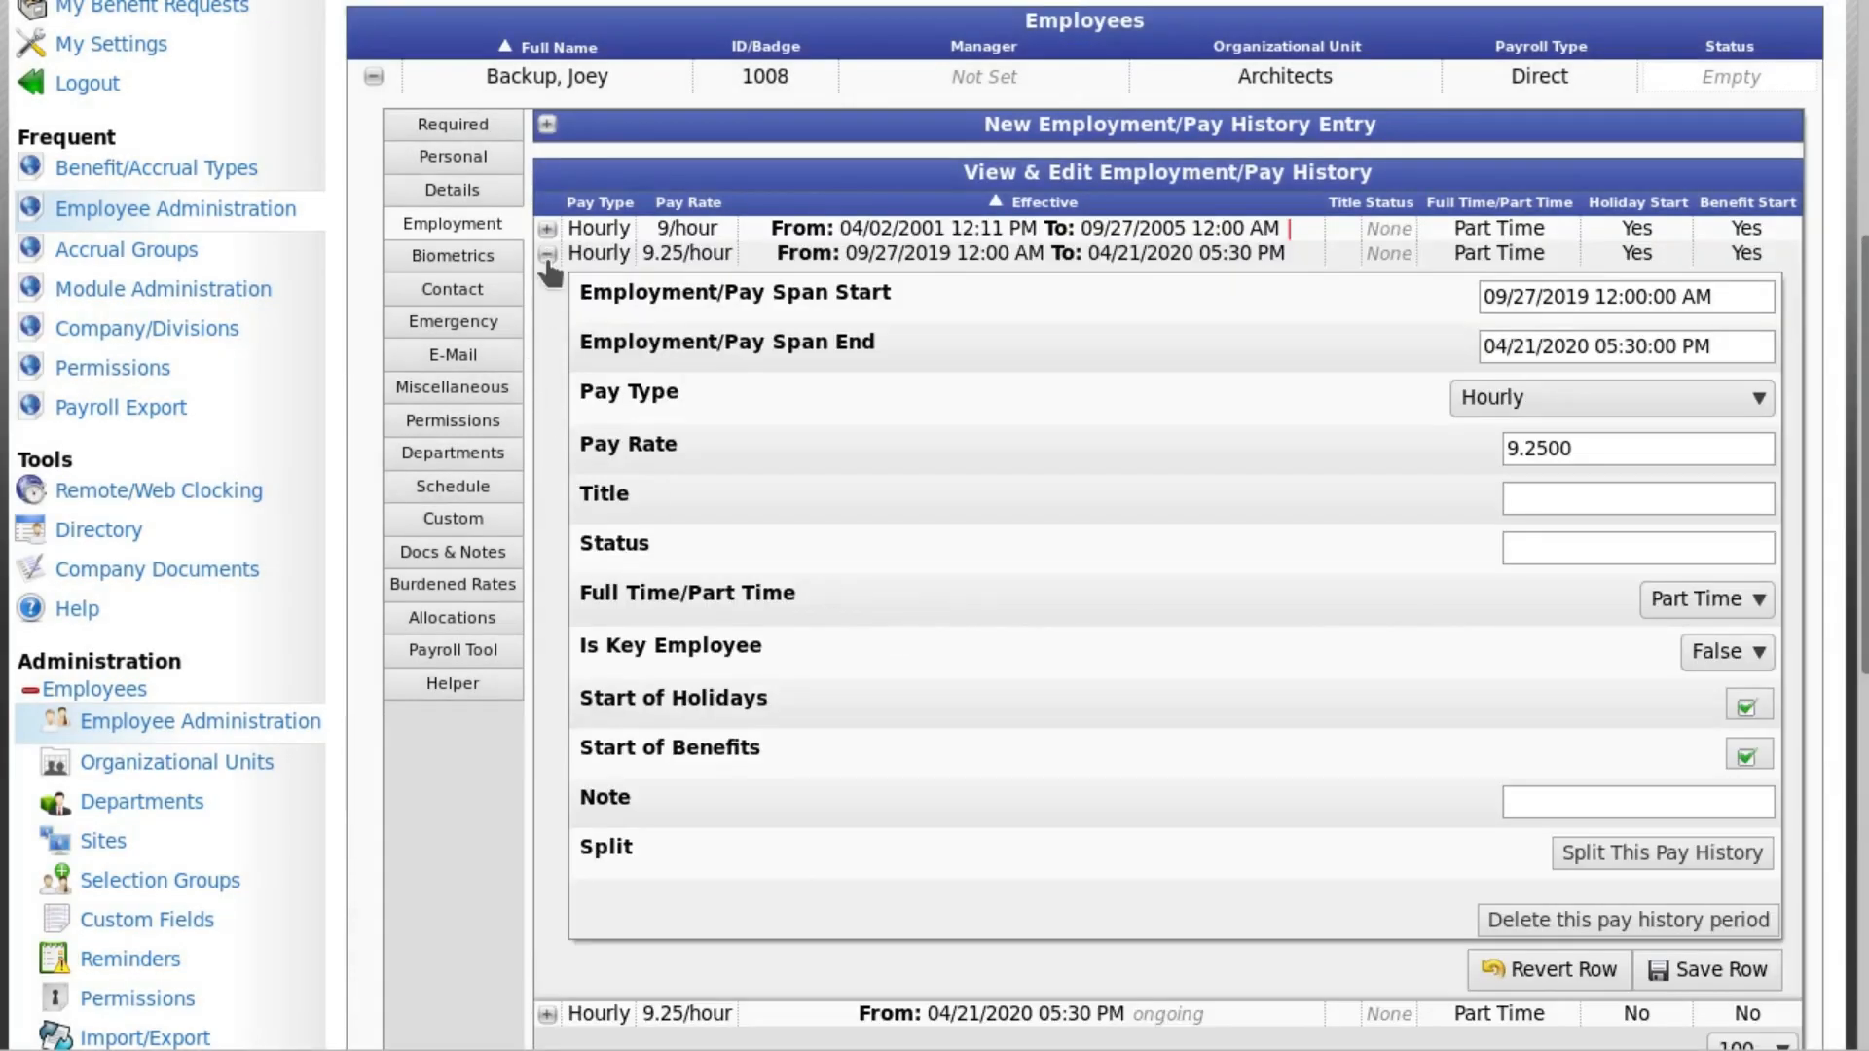
left_click(547, 255)
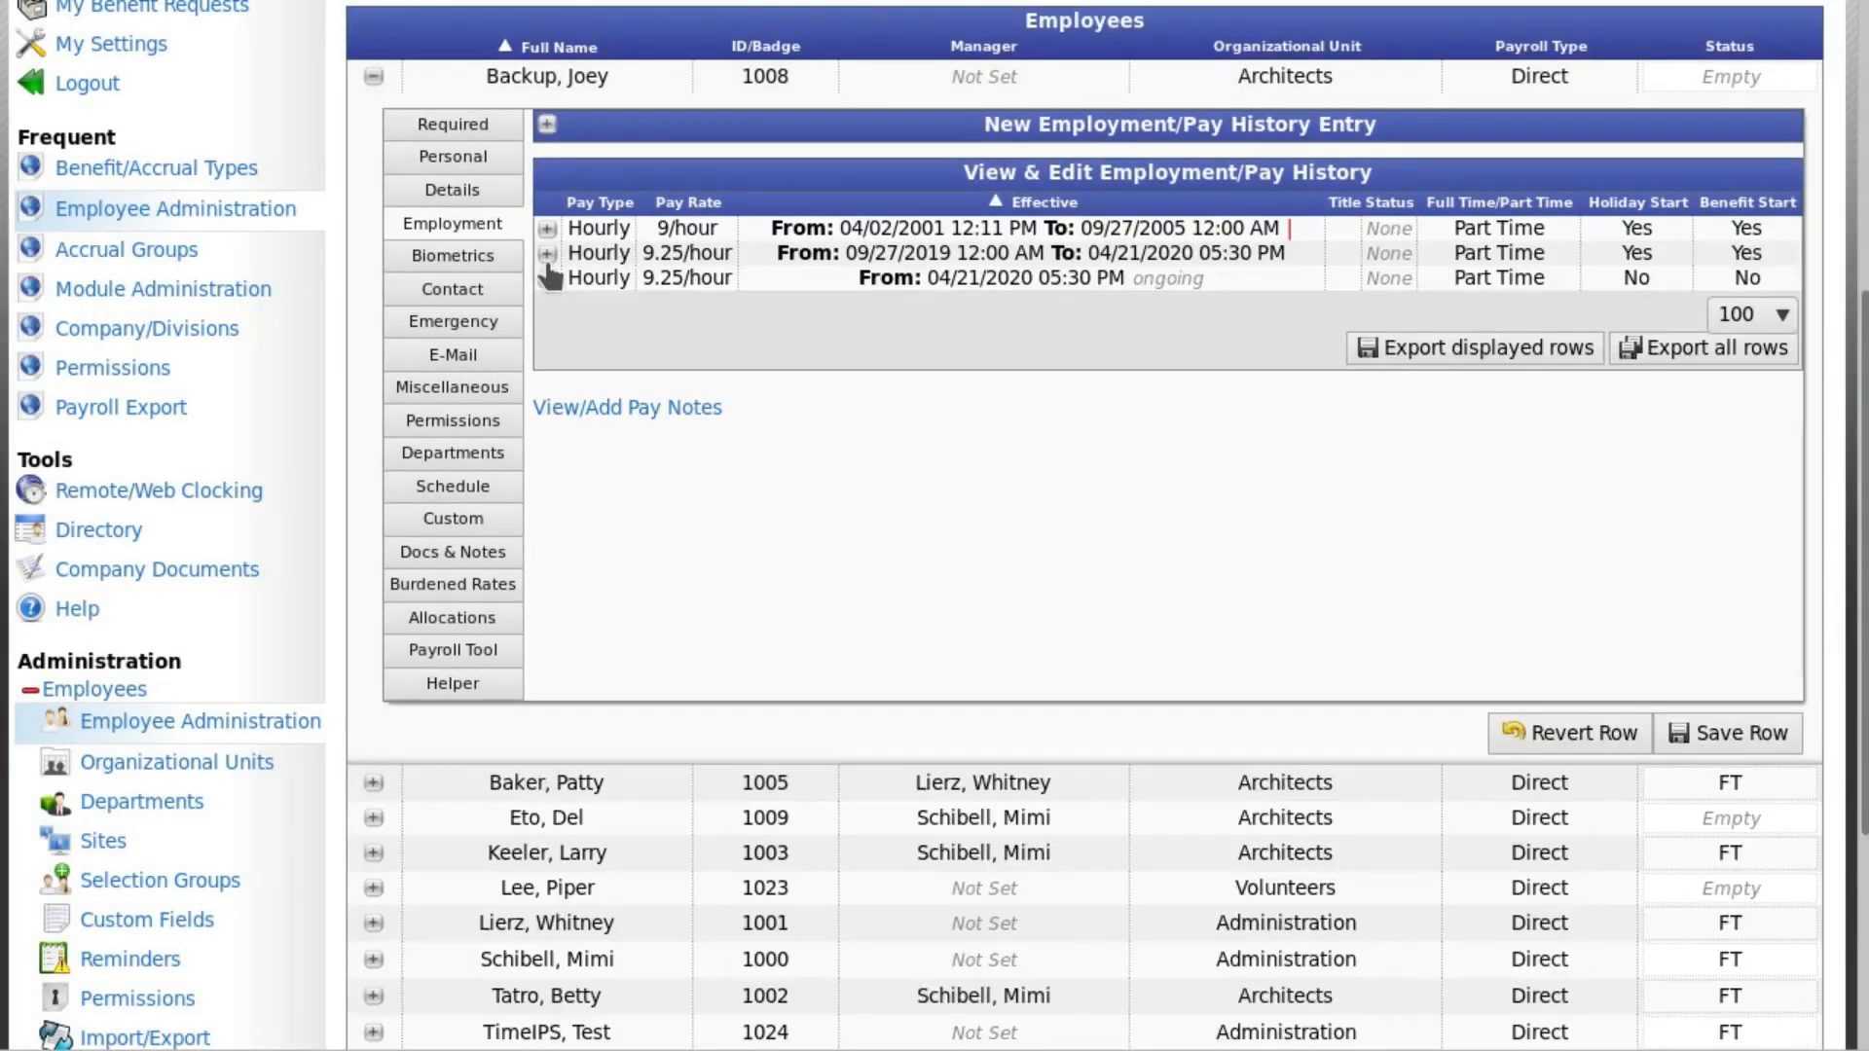
Step: Set the new ongoing pay period's span start to 06/01/2020 08:00:00 AM, save the row and collapse it
left_click(548, 279)
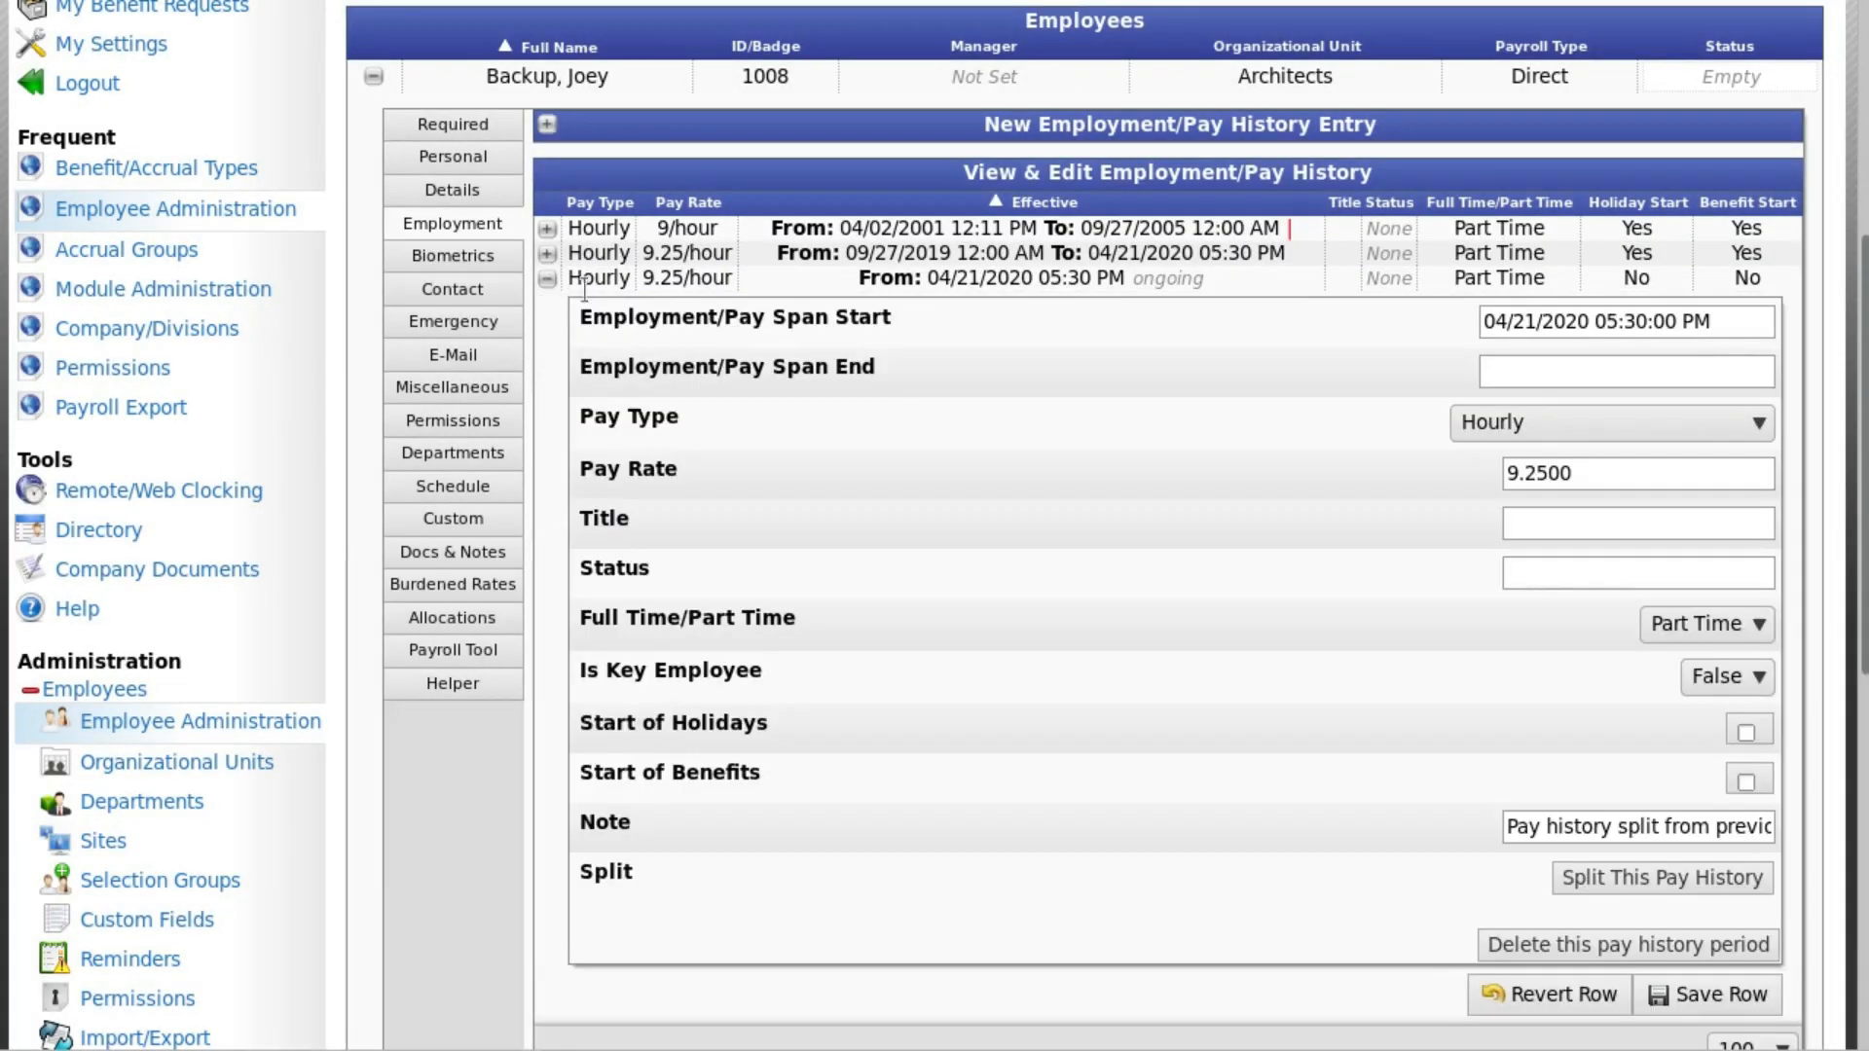
left_click(1649, 318)
left_click(1715, 353)
left_click(1715, 353)
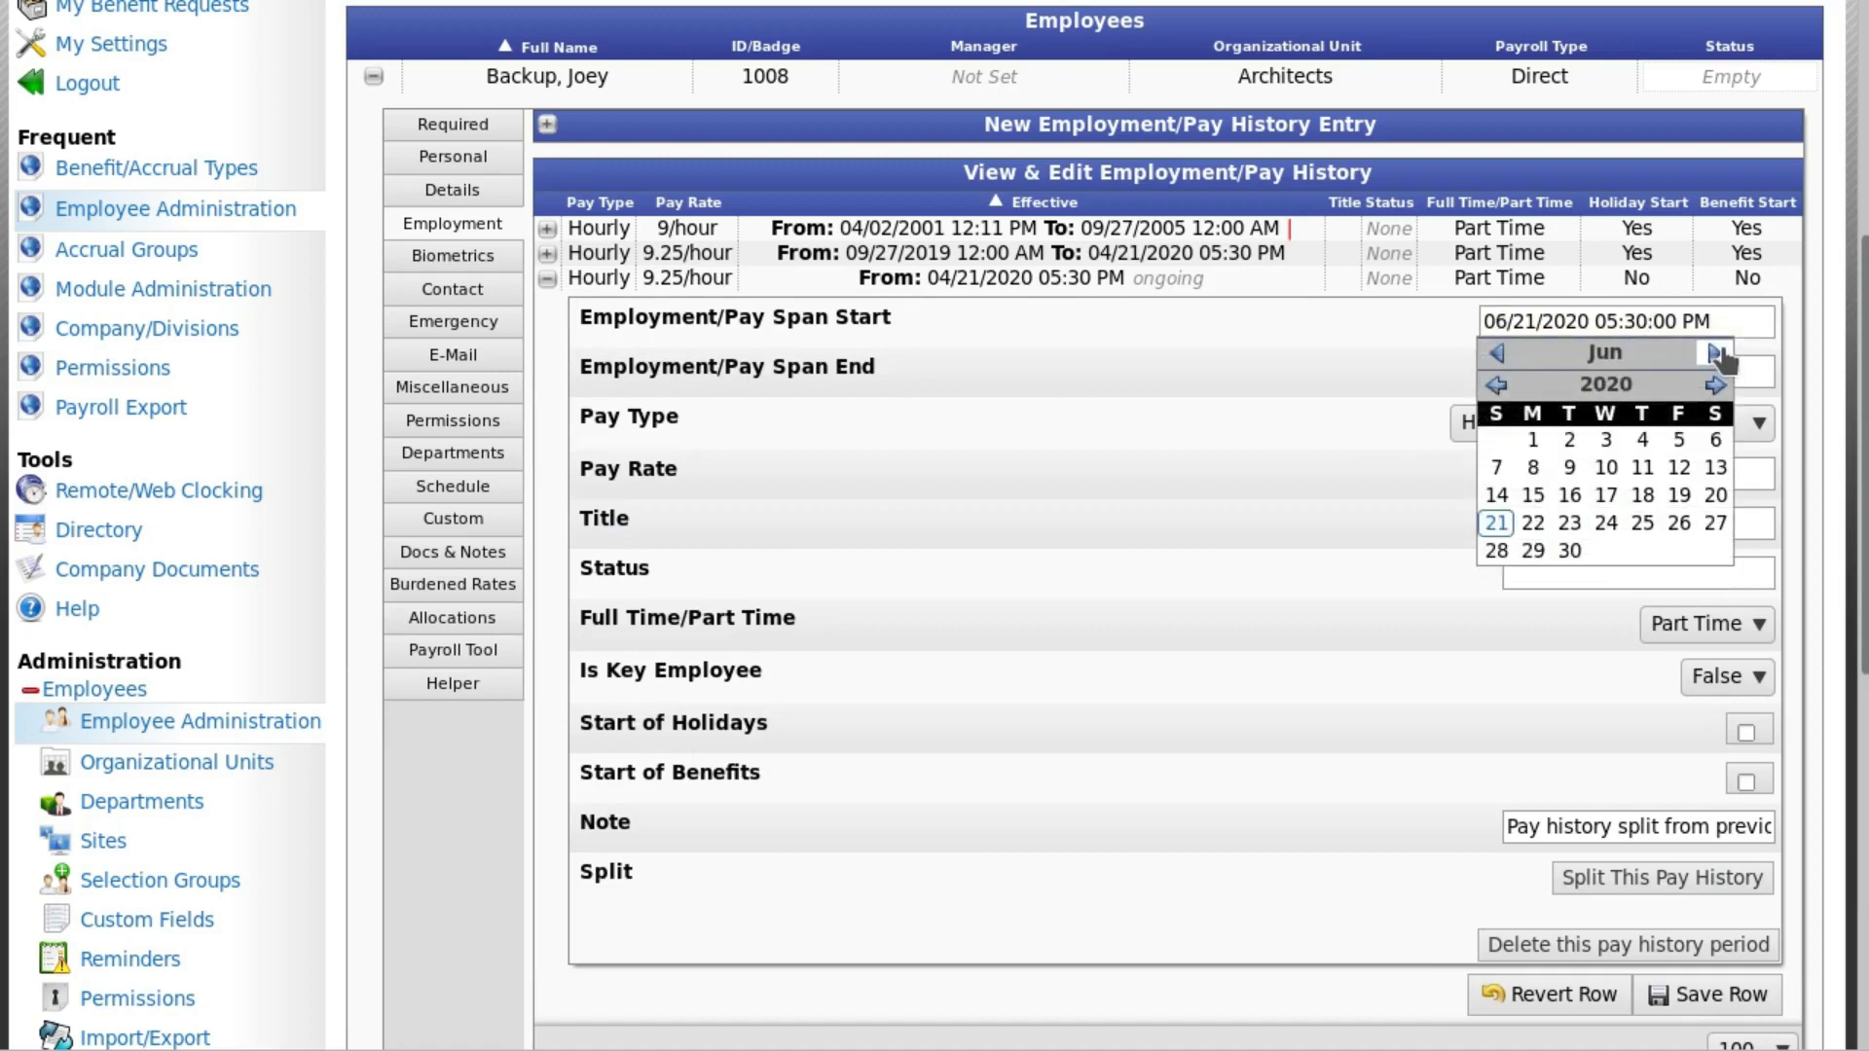
left_click(1534, 443)
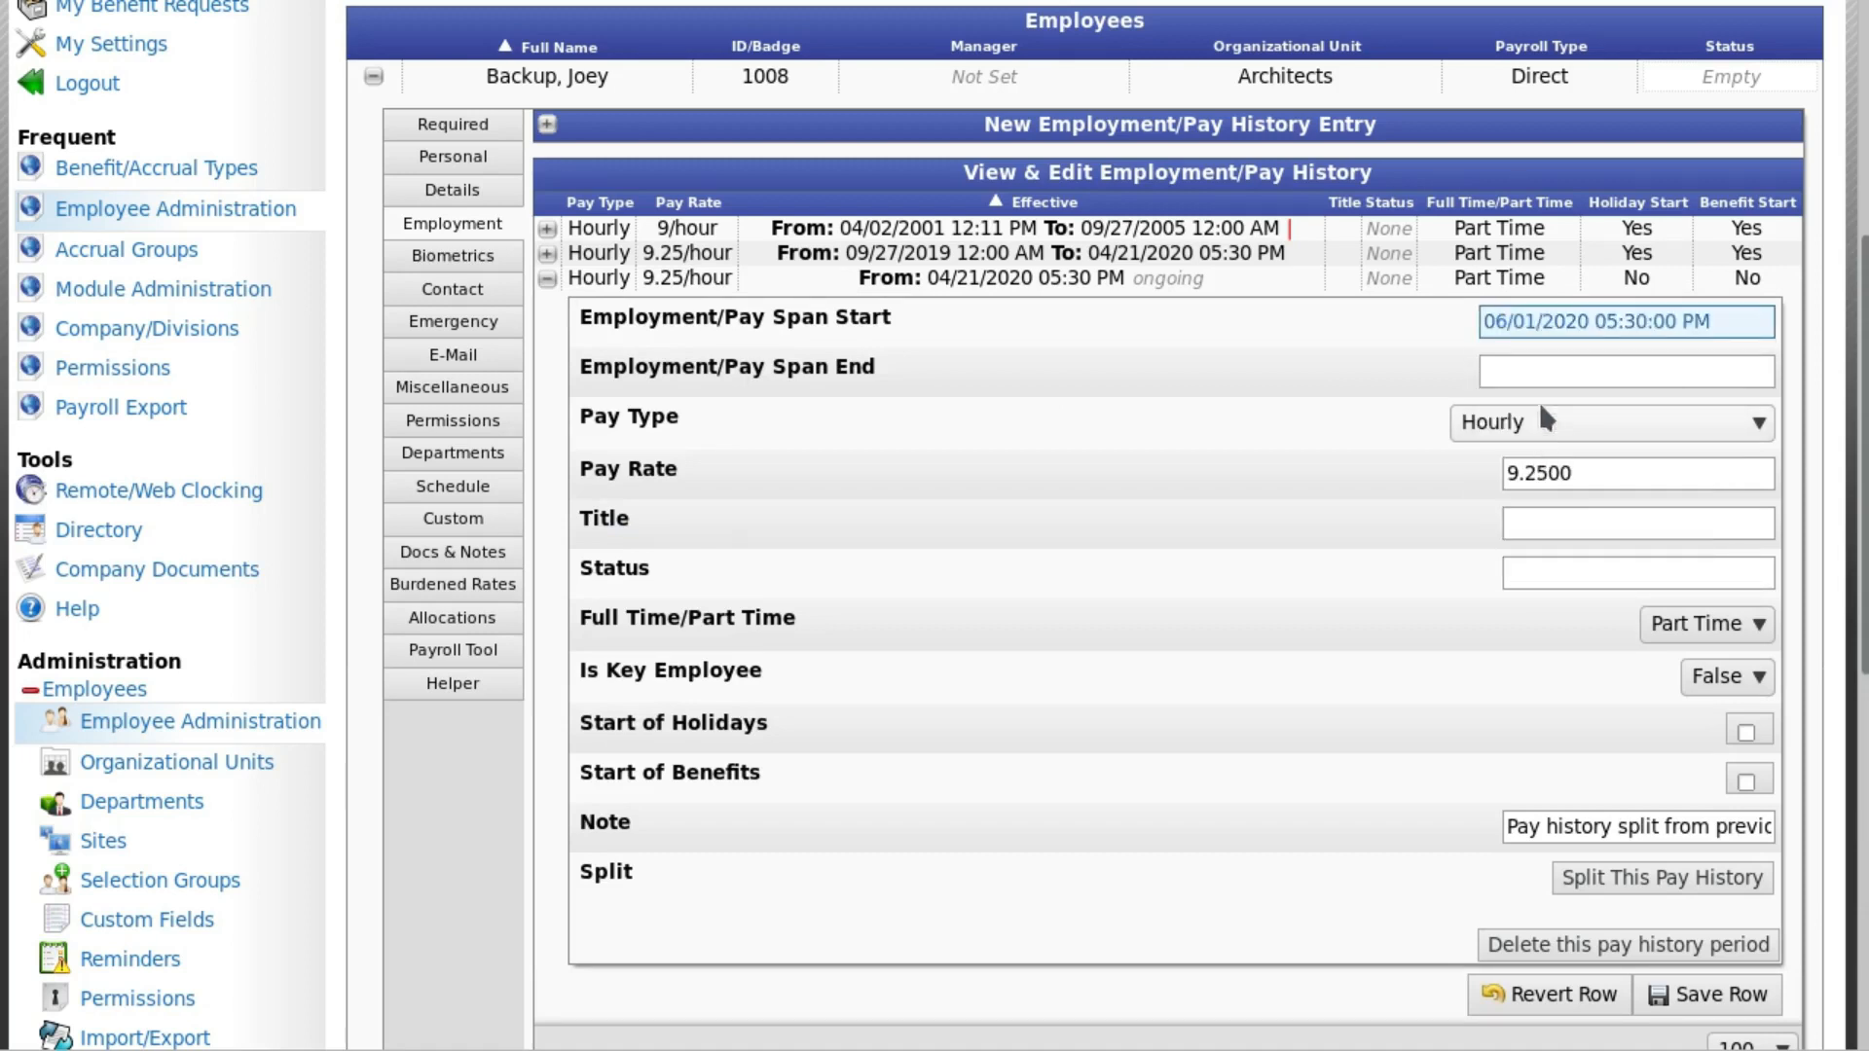
left_click(1596, 324)
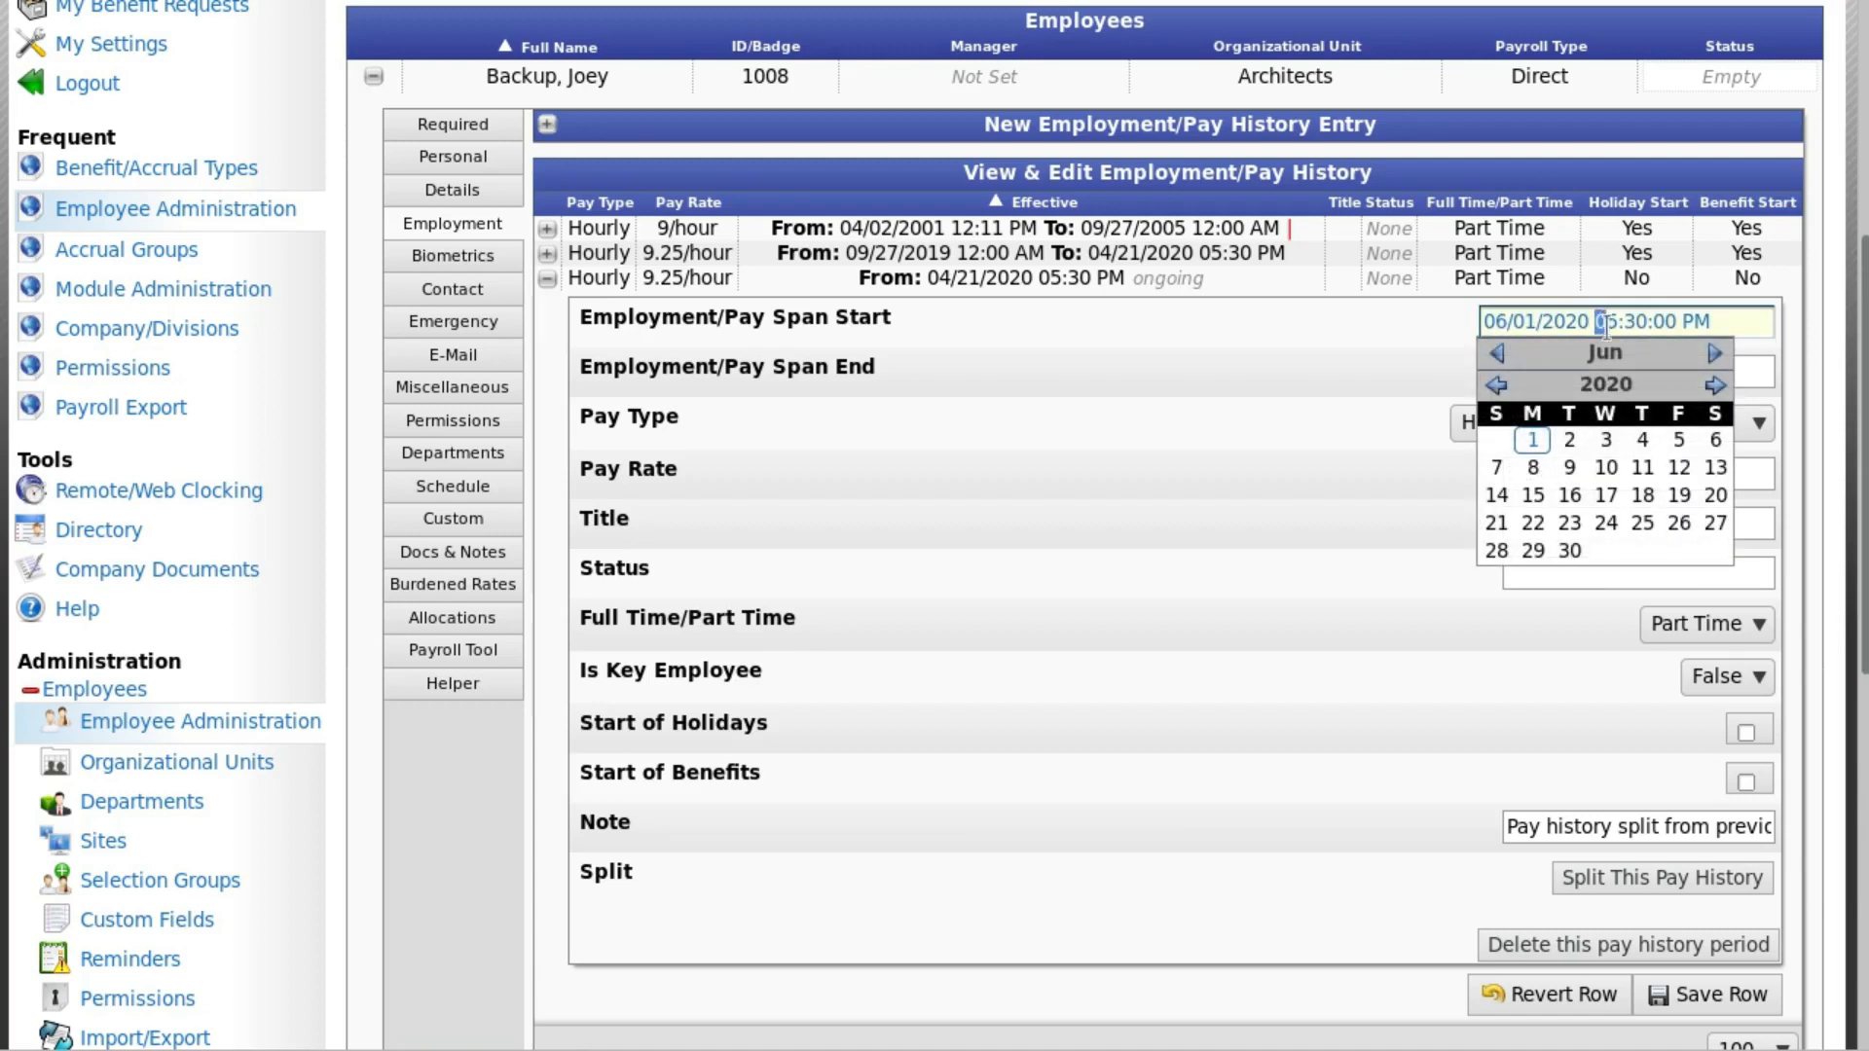
type("8:00:00 A")
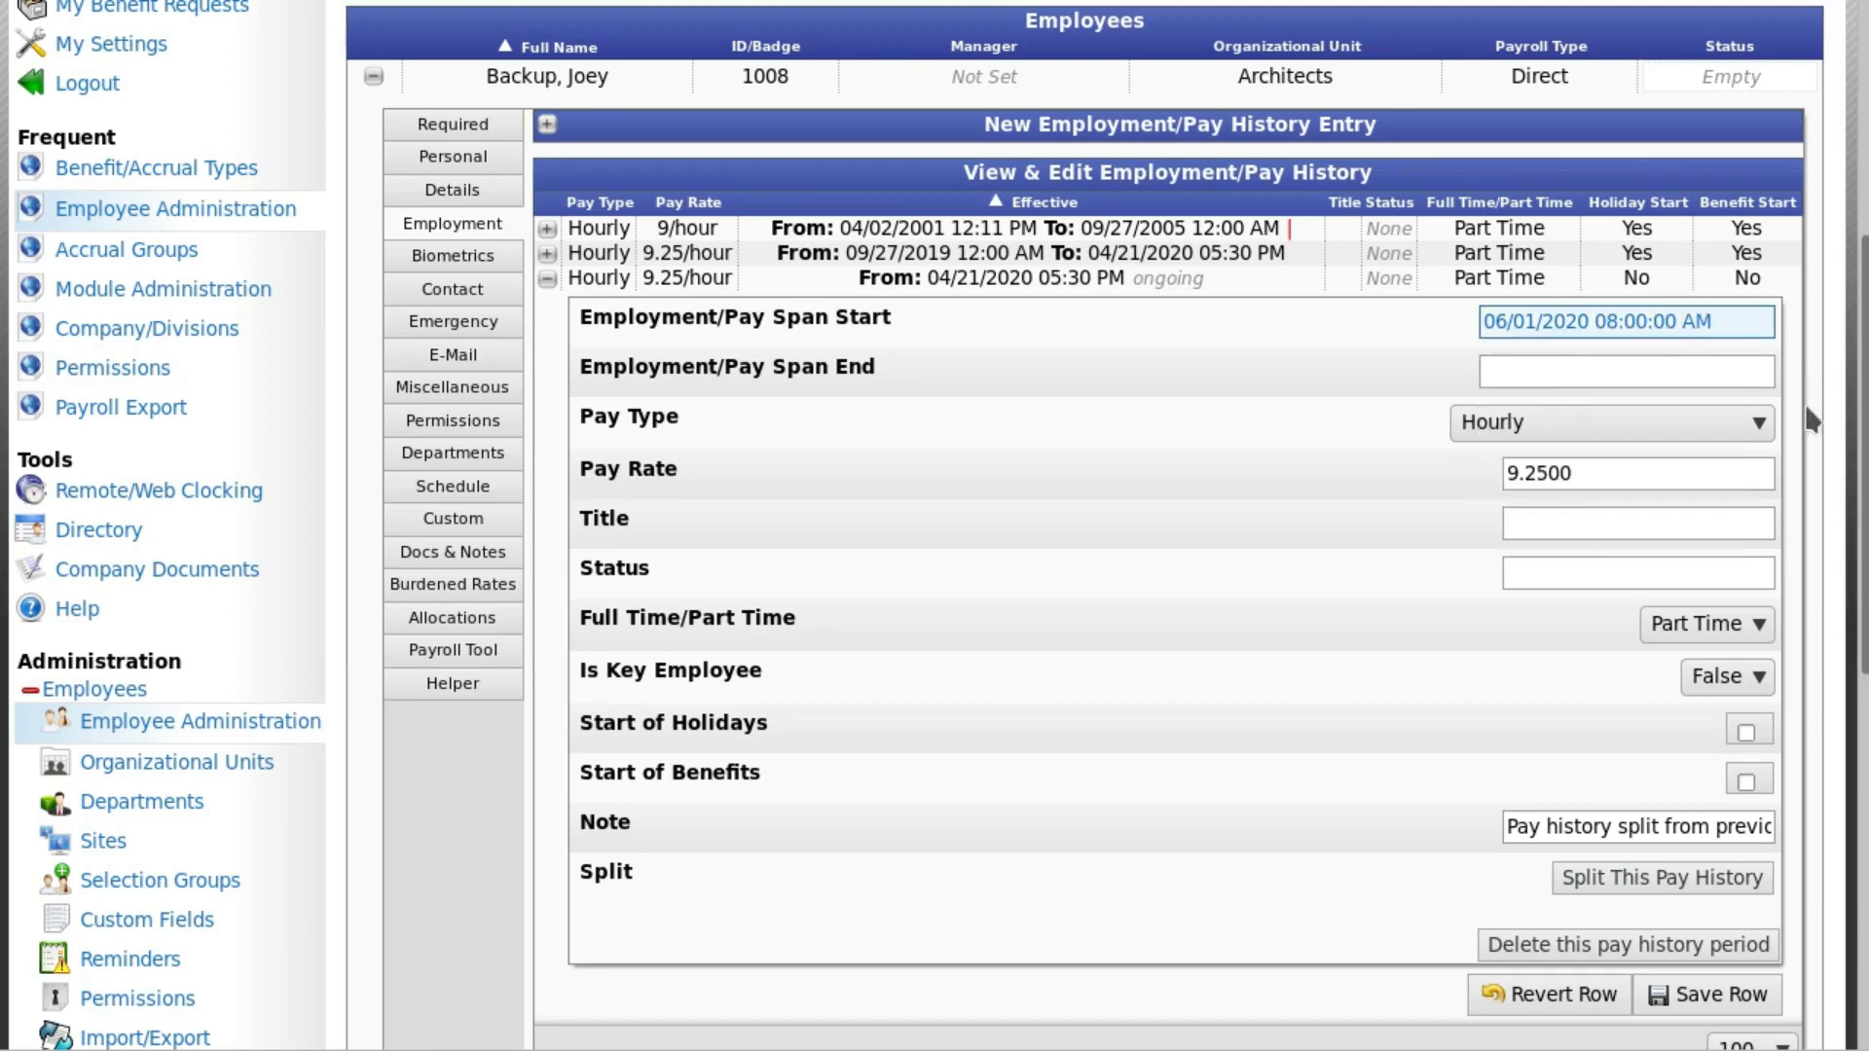
left_click(1736, 997)
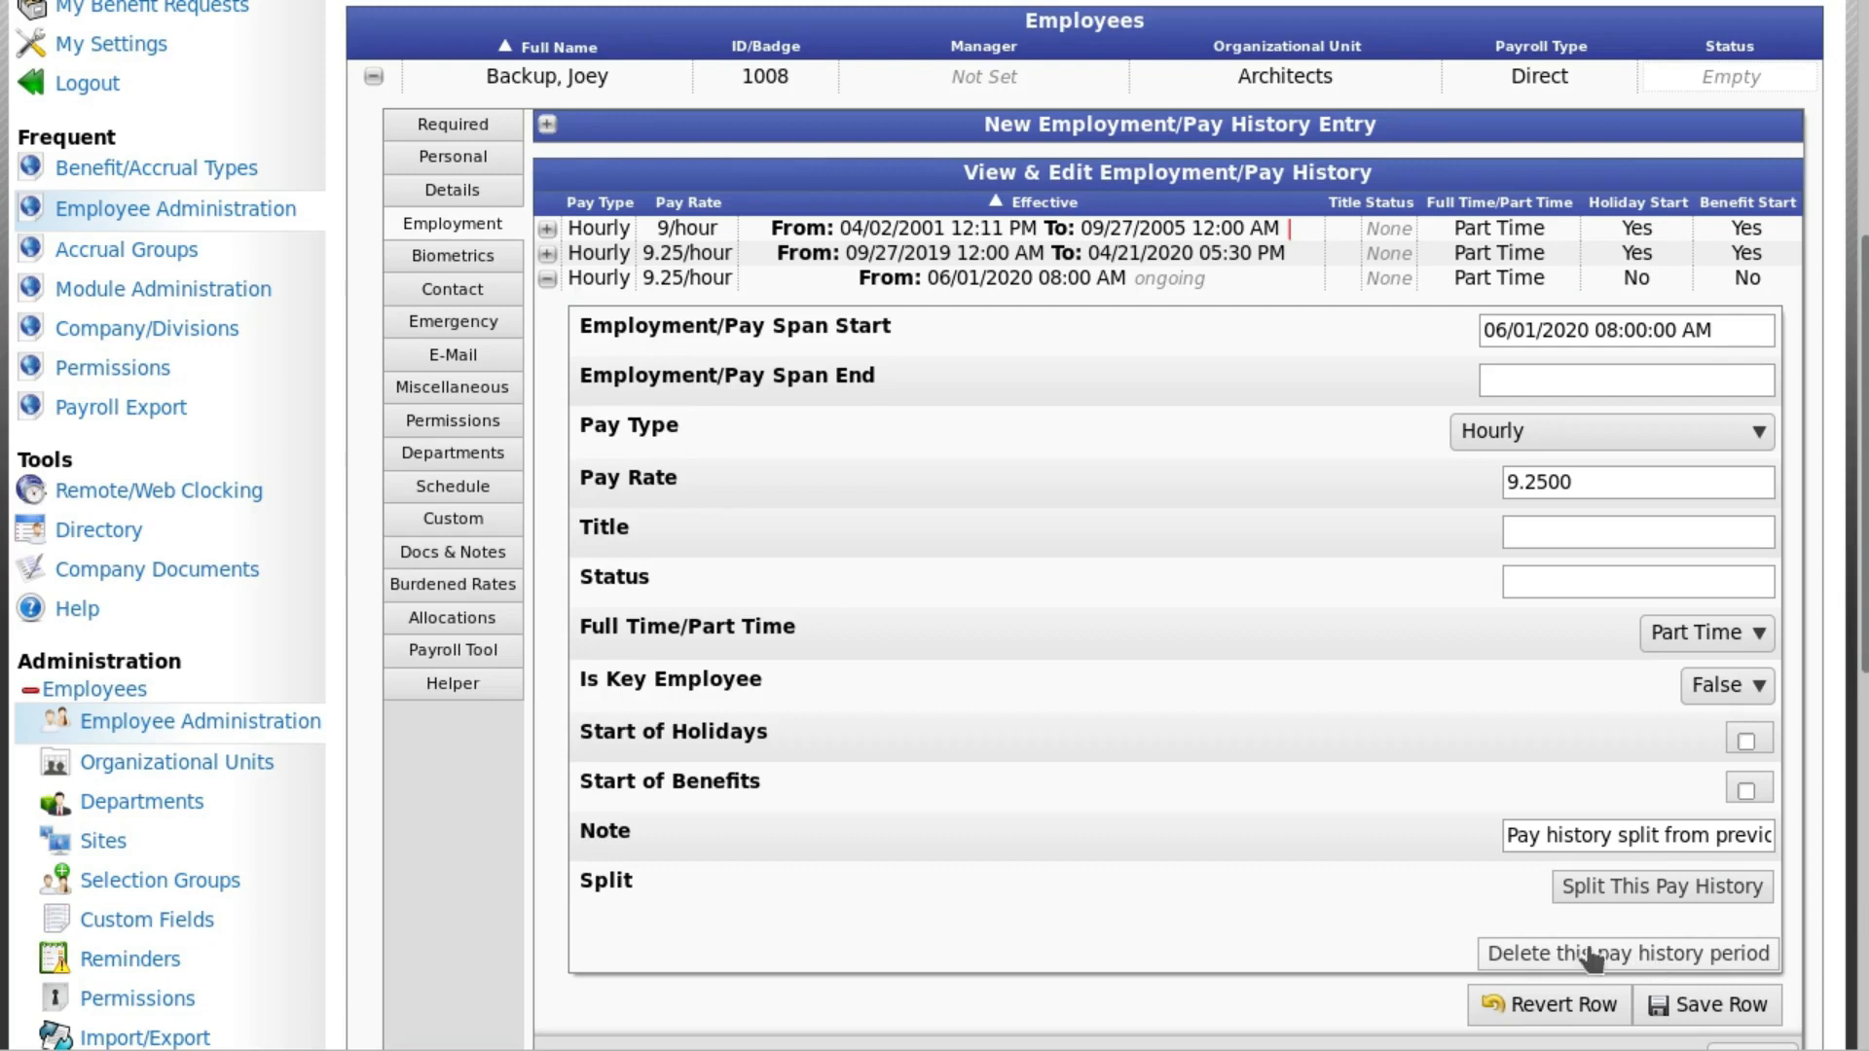
left_click(547, 283)
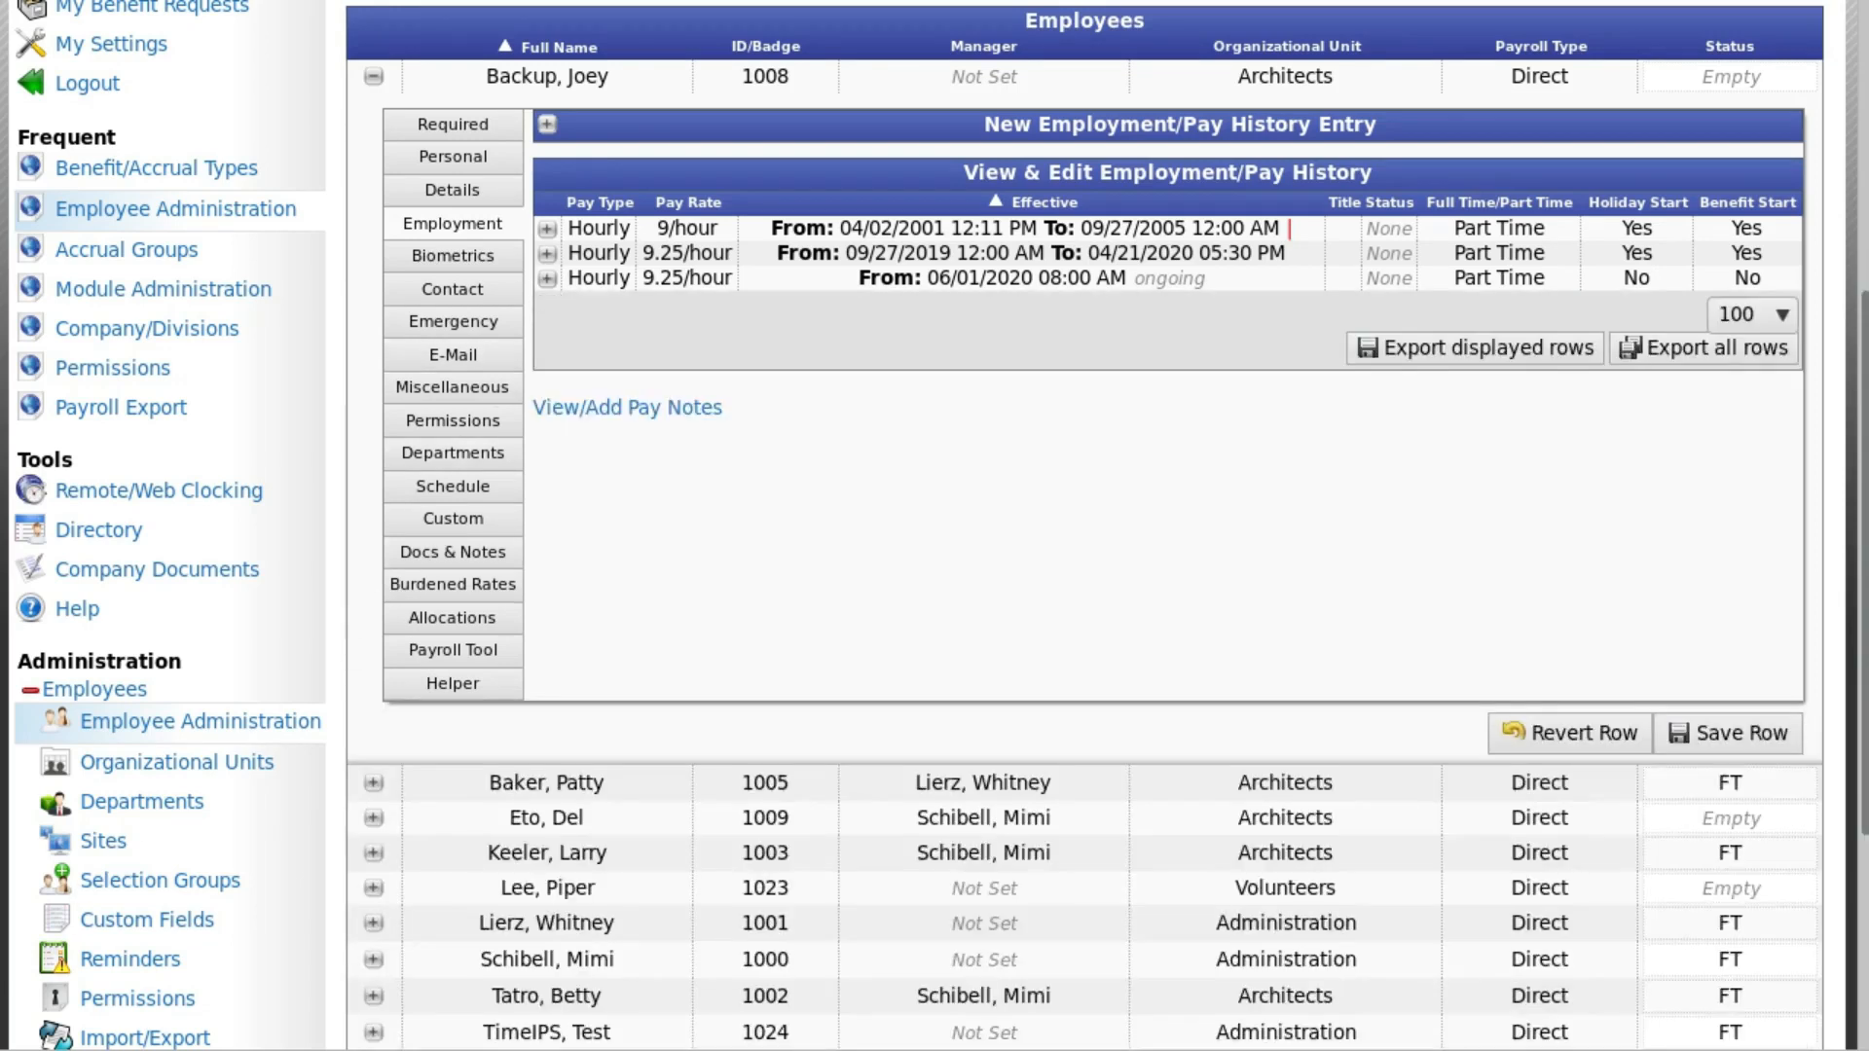